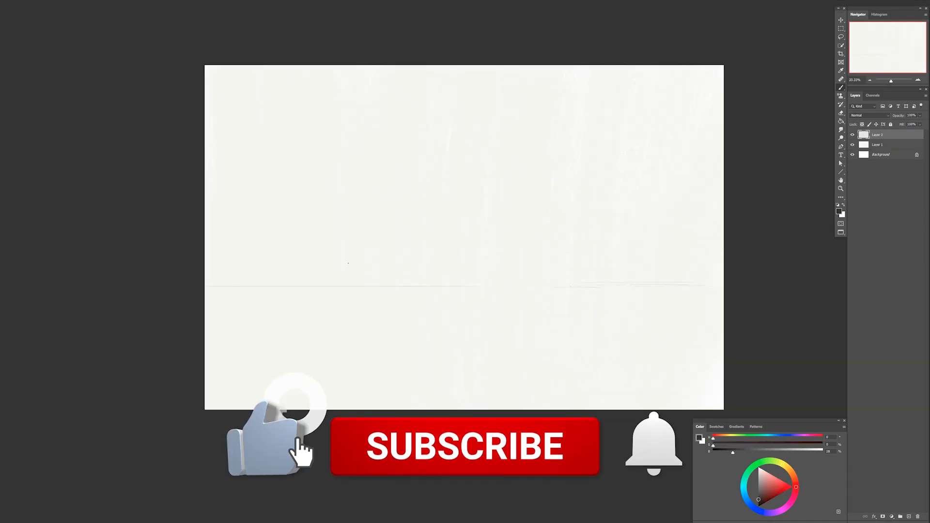
Sketch the distant buildings, the hills behind them and the sloping shorelines of the water with thin loose lines.
mouse_move(308, 262)
mouse_down()
mouse_move(344, 258)
mouse_move(328, 239)
mouse_move(358, 239)
mouse_up()
mouse_move(366, 262)
mouse_down()
mouse_move(364, 243)
mouse_move(443, 252)
mouse_up()
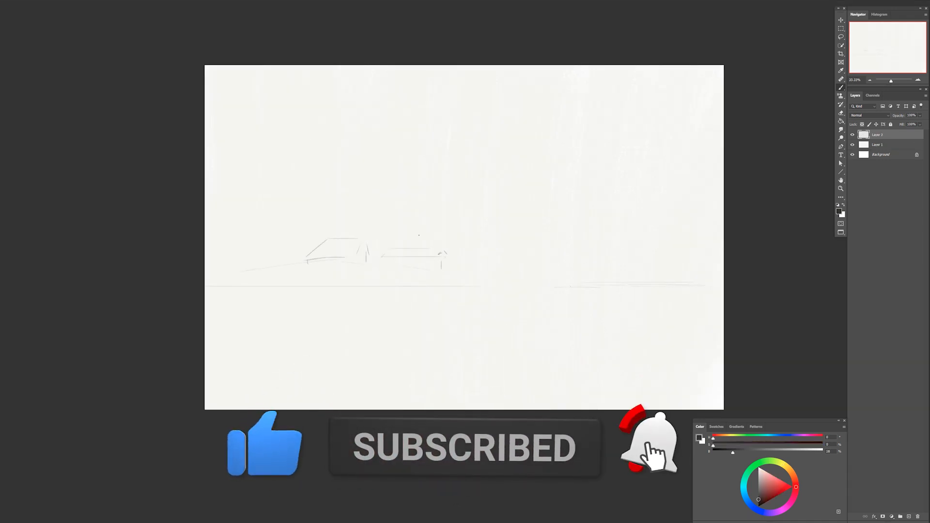
mouse_move(237, 259)
mouse_down()
mouse_move(286, 229)
mouse_move(397, 231)
mouse_move(489, 194)
mouse_up()
drag(209, 362, 368, 314)
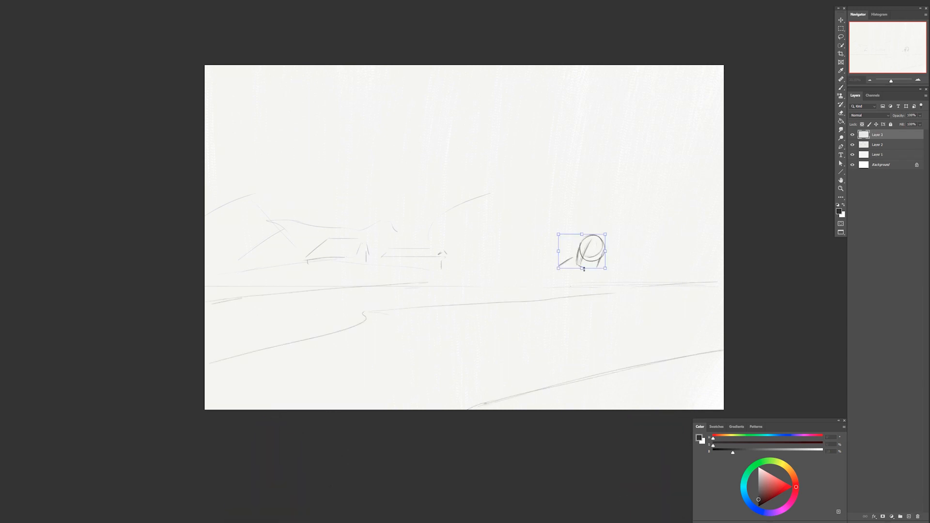
Rough in the taller walking figure from head to legs on its own layer, and rotate it slightly to adjust its pose.
key(Return)
scroll(592, 261, up, 1)
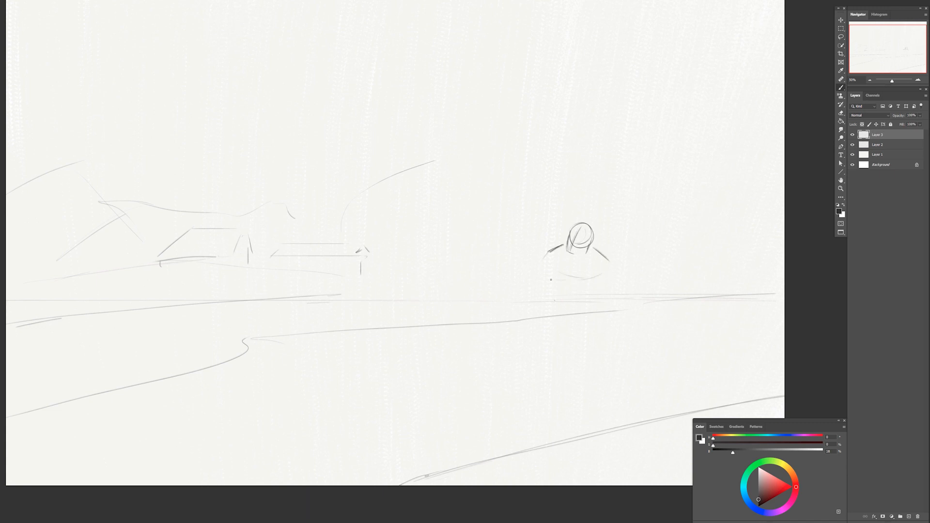
scroll(595, 328, down, 1)
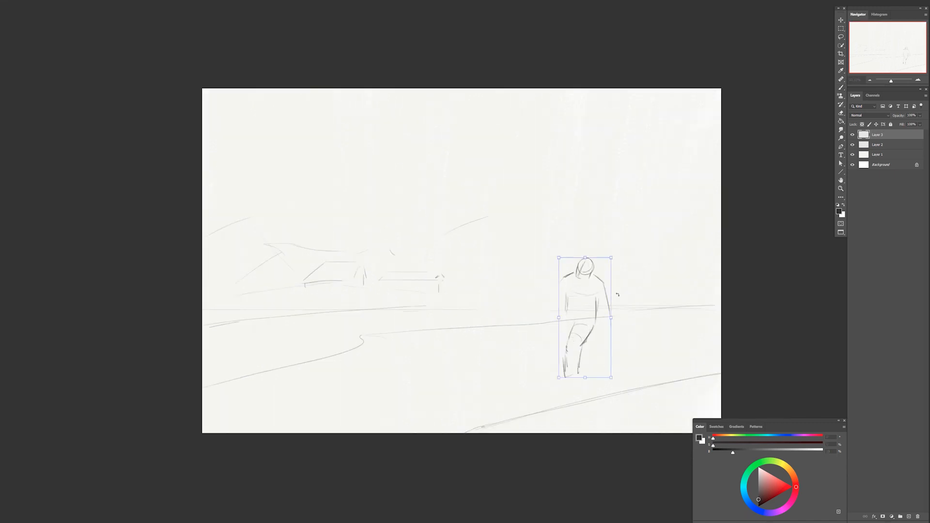
drag(617, 294, 619, 287)
key(Return)
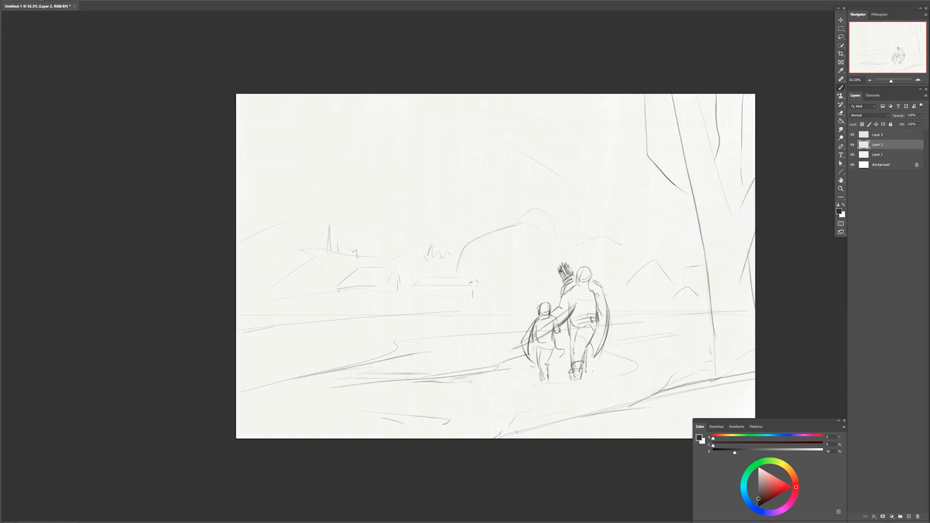
Add small roof and building details to the distant village sketch on Layer 2.
key(ctrl+plus)
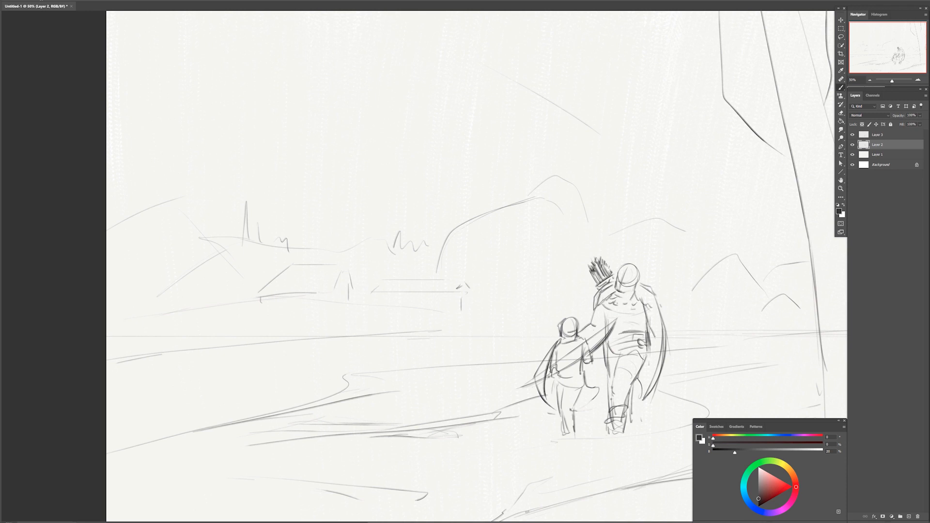
key(ctrl+minus)
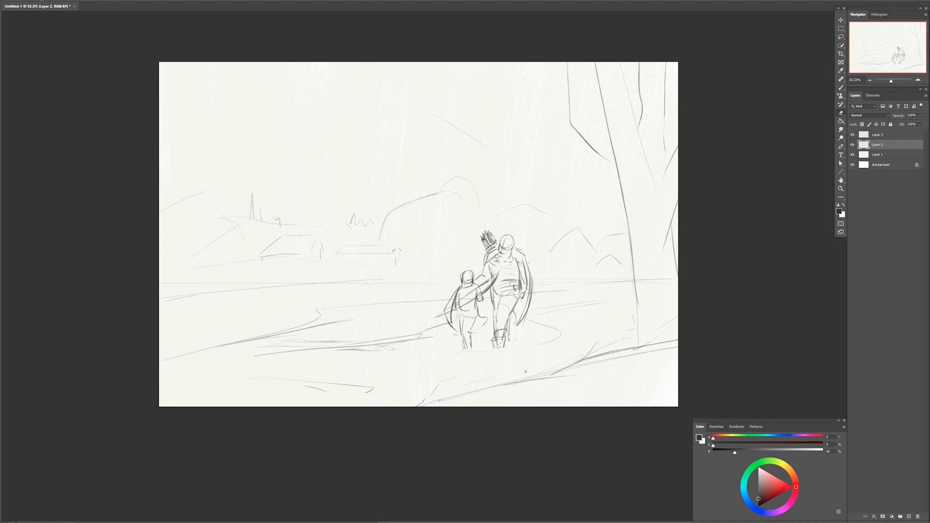
drag(639, 279, 685, 307)
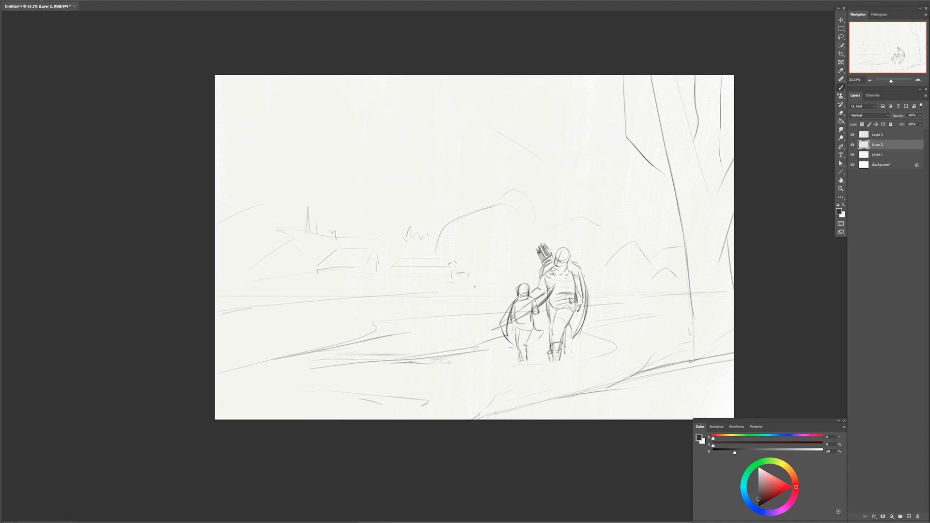
mouse_move(290, 237)
mouse_down()
mouse_move(388, 291)
mouse_move(295, 234)
mouse_up()
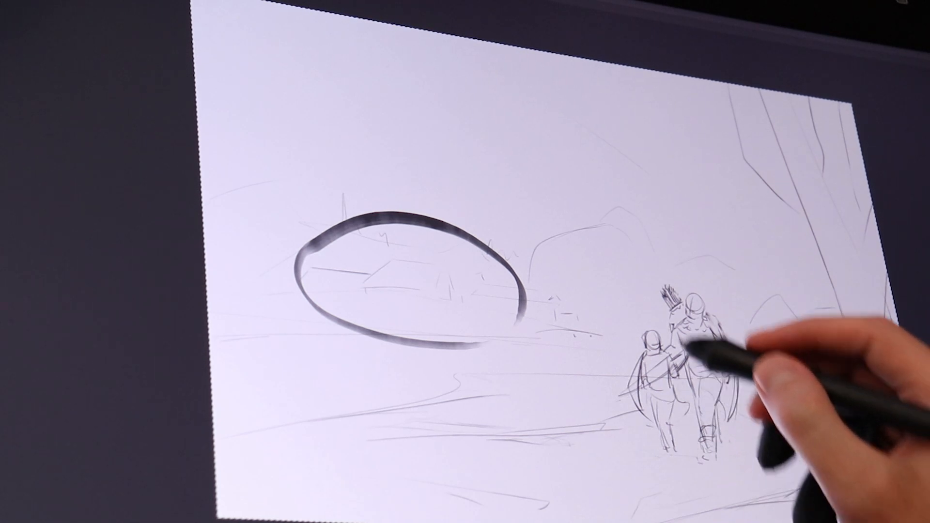
mouse_move(603, 284)
mouse_down()
mouse_move(646, 465)
mouse_move(625, 283)
mouse_up()
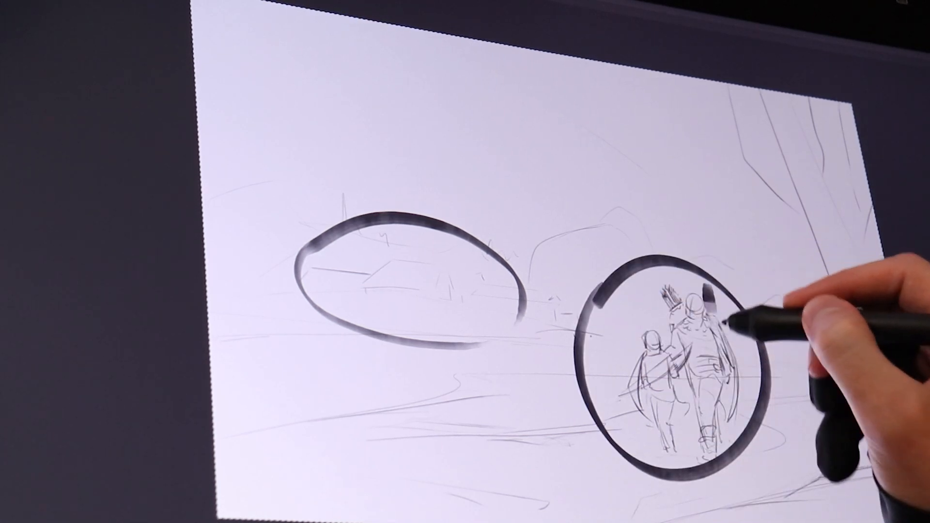
drag(443, 250, 468, 269)
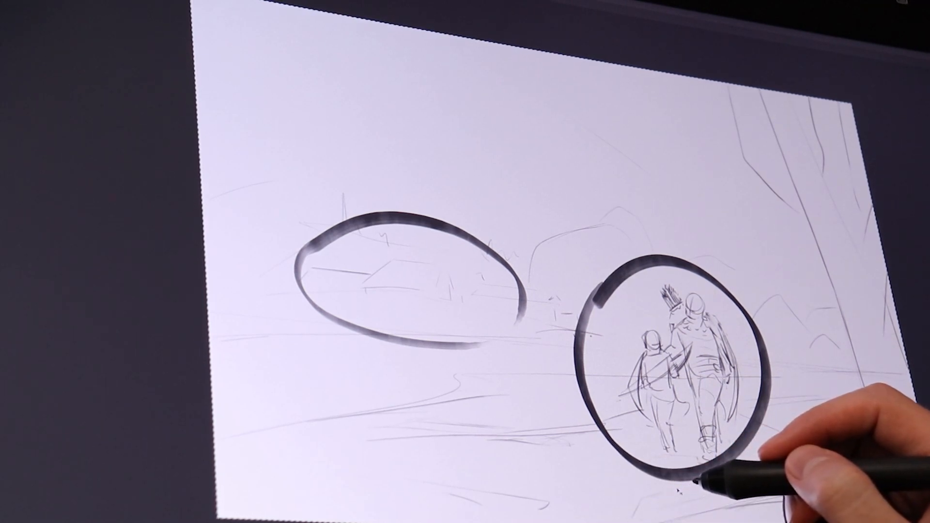
key(ctrl+z)
key(ctrl+z)
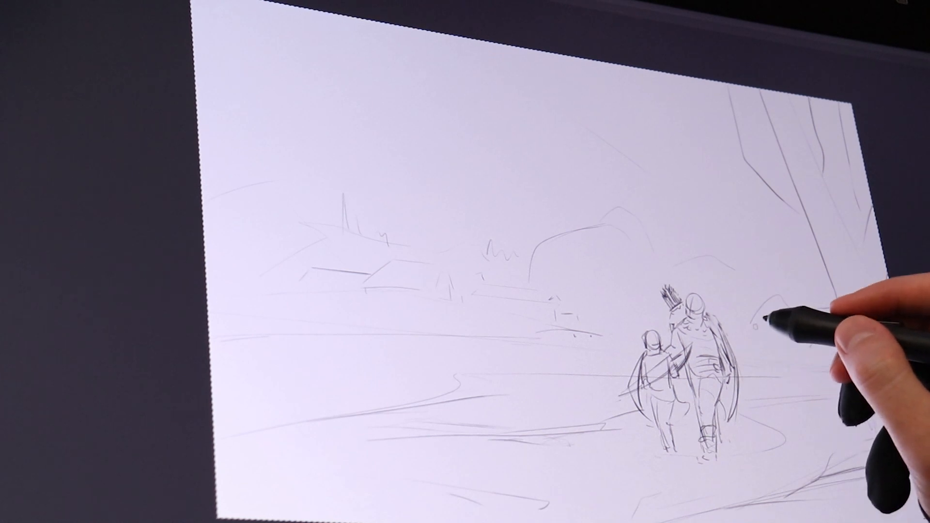
mouse_move(688, 409)
mouse_down()
mouse_move(592, 430)
mouse_move(384, 357)
mouse_move(412, 204)
mouse_move(714, 280)
mouse_move(717, 288)
mouse_move(725, 257)
mouse_up()
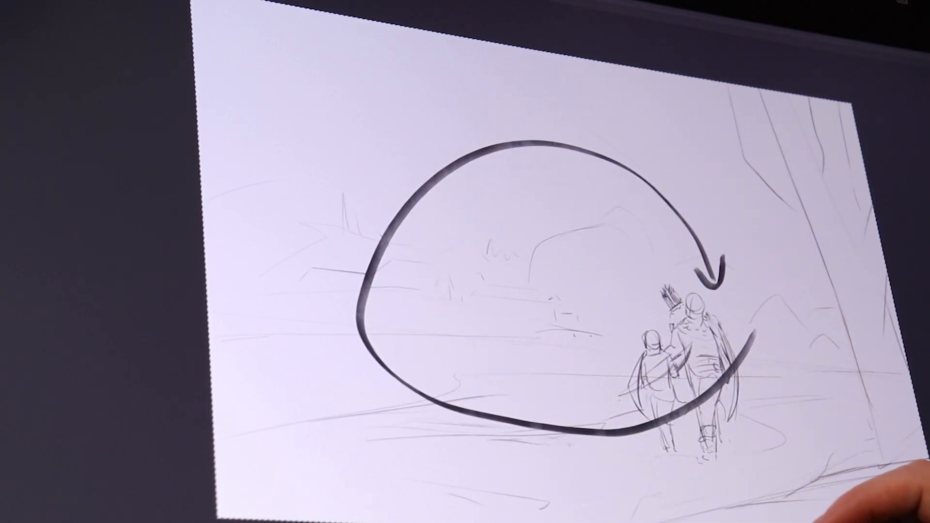
key(ctrl+z)
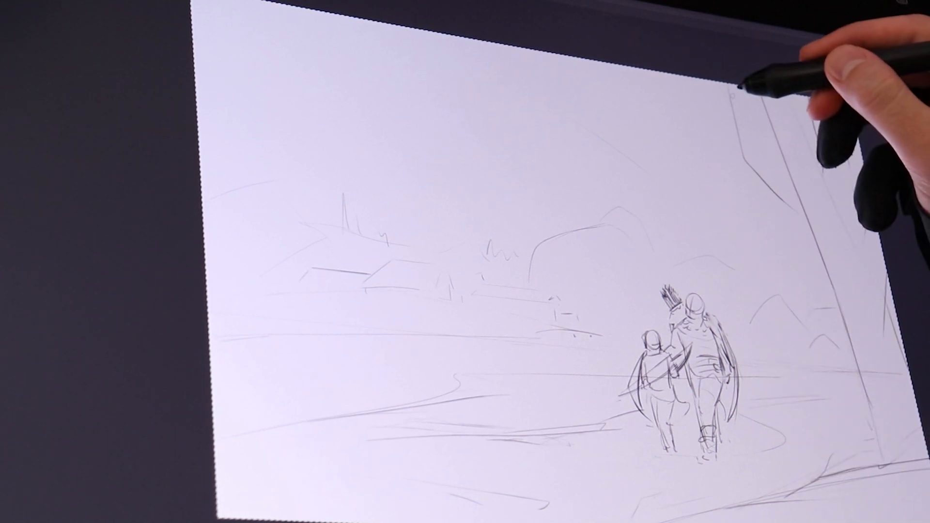
drag(729, 85, 742, 132)
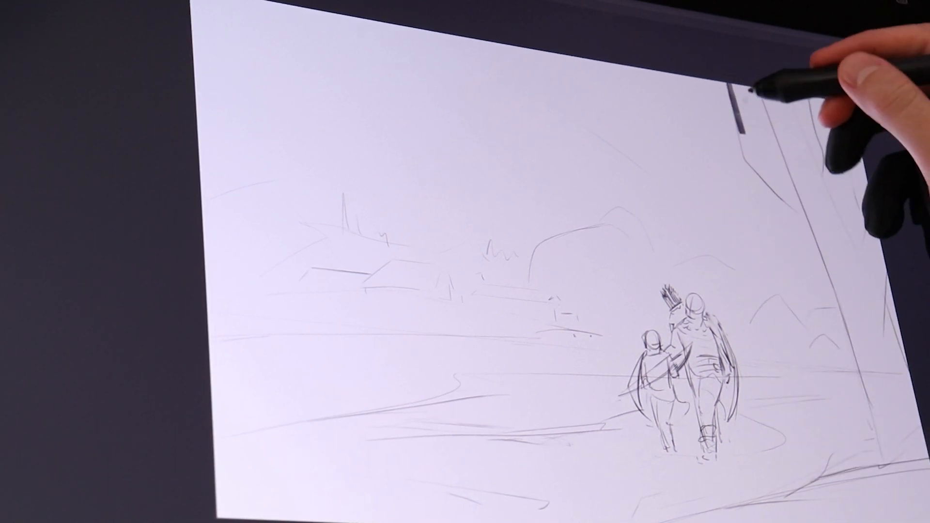
key(ctrl+z)
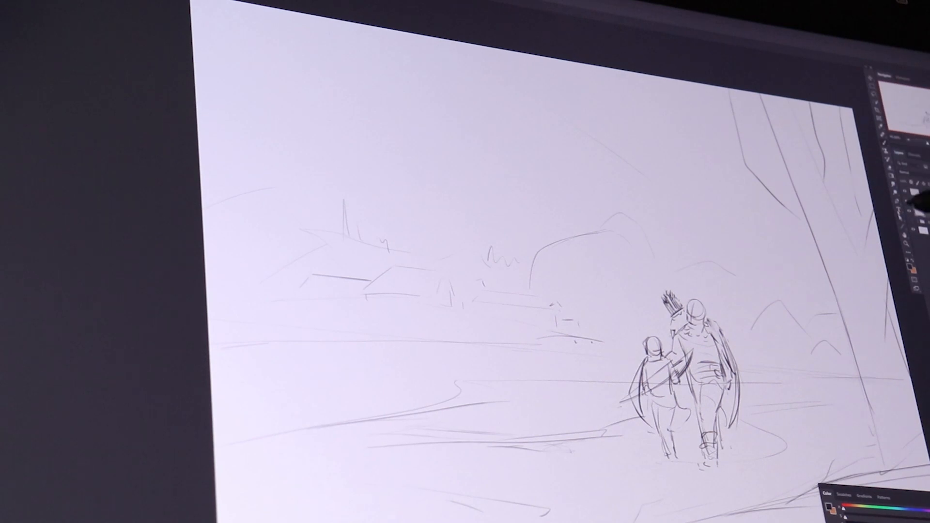
Block in the foreground tree, the near bank and the two walking figures as dark silhouettes.
key(ctrl+minus)
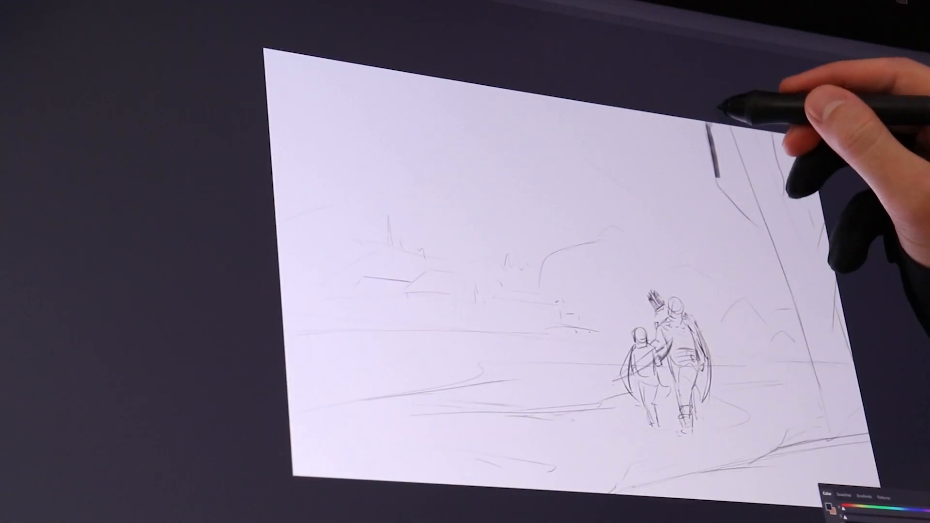
mouse_move(708, 125)
mouse_down()
mouse_move(772, 149)
mouse_move(806, 218)
mouse_move(788, 264)
mouse_up()
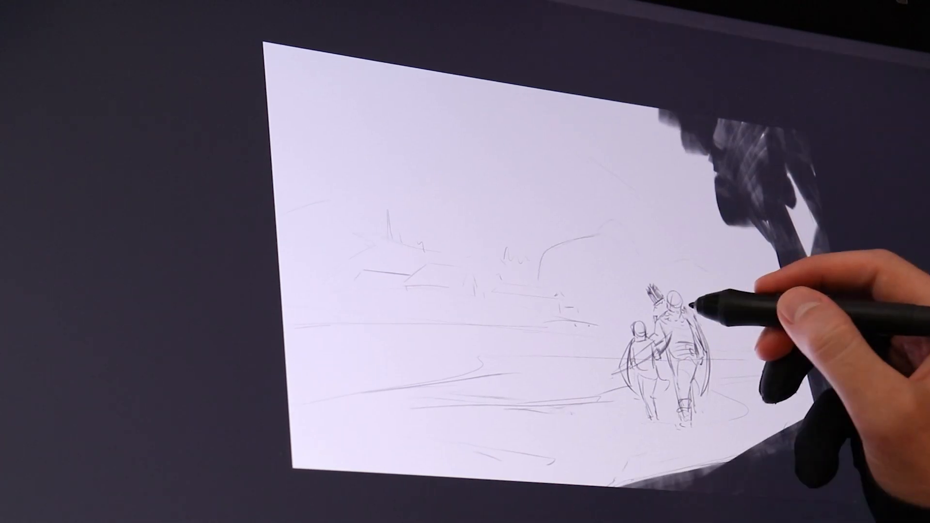
mouse_move(679, 301)
mouse_down()
mouse_move(668, 291)
mouse_move(678, 291)
mouse_move(680, 305)
mouse_up()
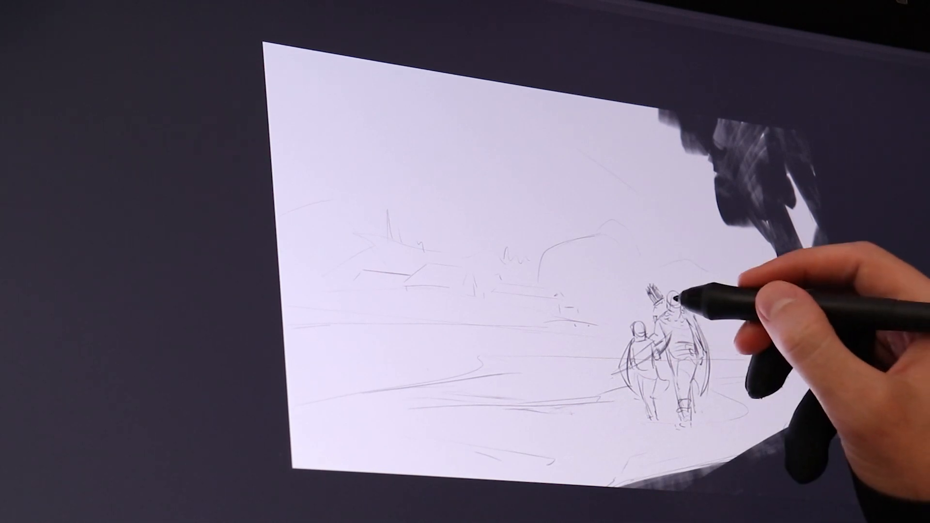
mouse_move(675, 299)
mouse_down()
mouse_move(693, 358)
mouse_move(676, 345)
mouse_move(687, 386)
mouse_up()
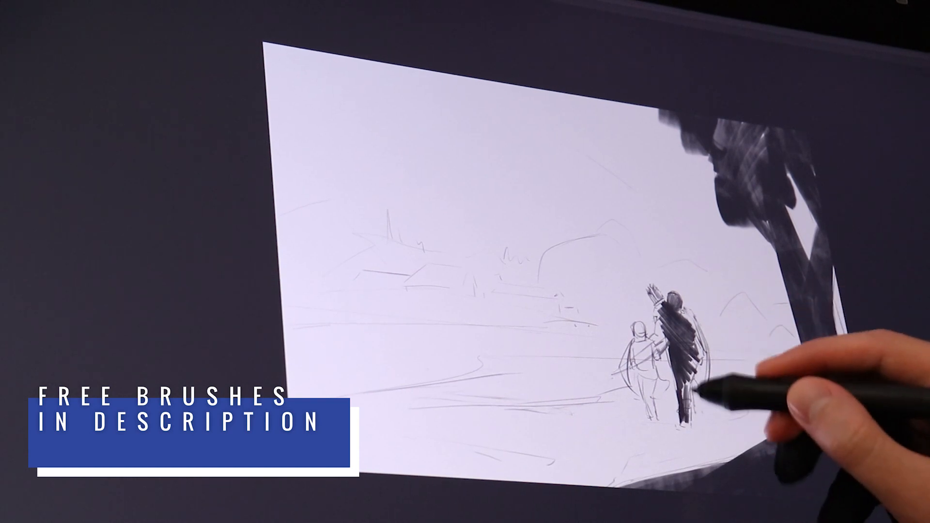
mouse_move(700, 348)
mouse_down()
mouse_move(699, 316)
mouse_move(708, 341)
mouse_move(665, 299)
mouse_move(649, 343)
mouse_up()
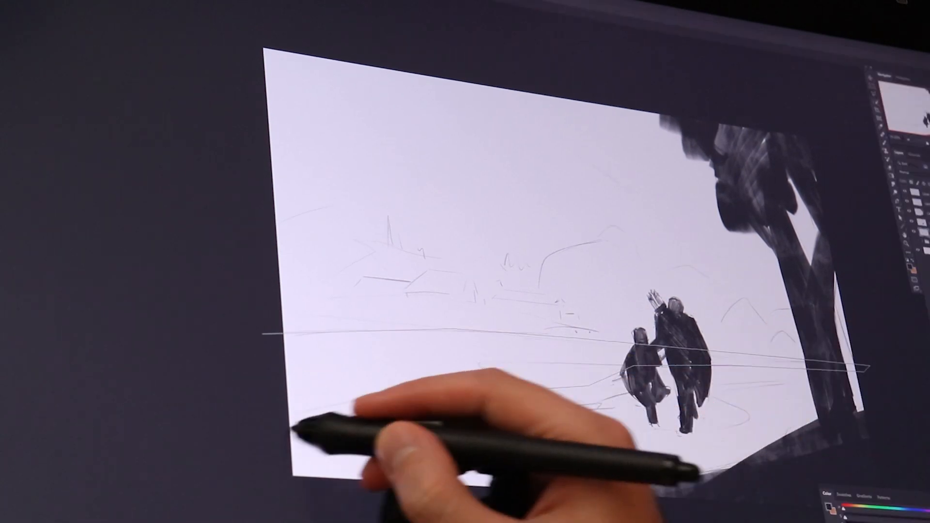
Outline the water band between the far shore and the near ground with a straight-edged selection, brush it dark grey and deselect.
click(264, 329)
click(204, 393)
click(271, 426)
mouse_move(312, 351)
mouse_down()
mouse_move(478, 321)
mouse_move(760, 368)
mouse_move(855, 369)
mouse_up()
key(ctrl+d)
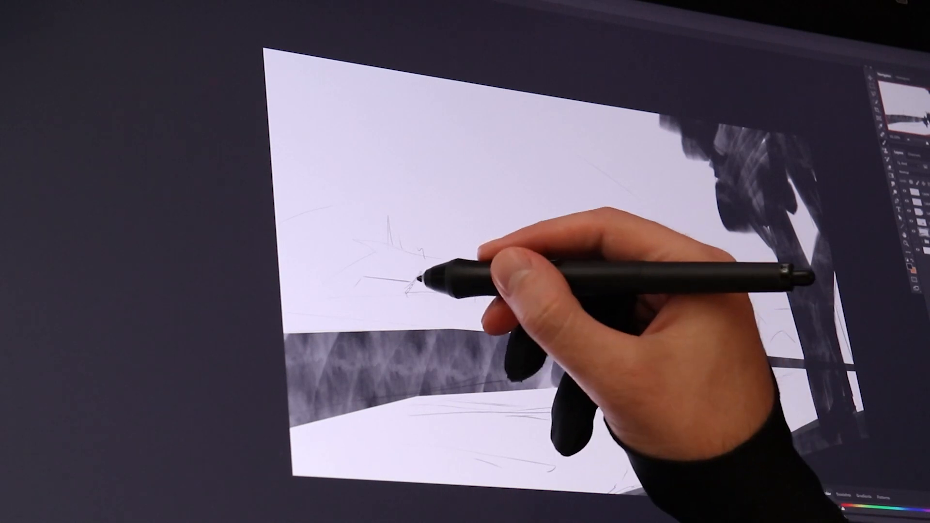
Paint the row of village buildings on the far shore as dark blocks with a streaky, hard-edged brush.
mouse_move(466, 266)
mouse_down()
mouse_move(447, 280)
mouse_move(386, 272)
mouse_move(501, 290)
mouse_move(544, 313)
mouse_up()
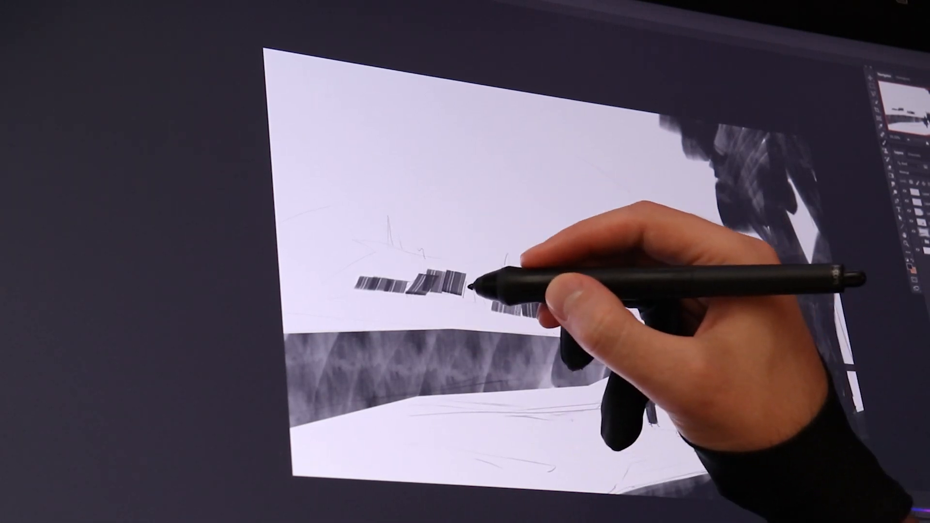
drag(358, 292, 408, 297)
drag(410, 296, 476, 298)
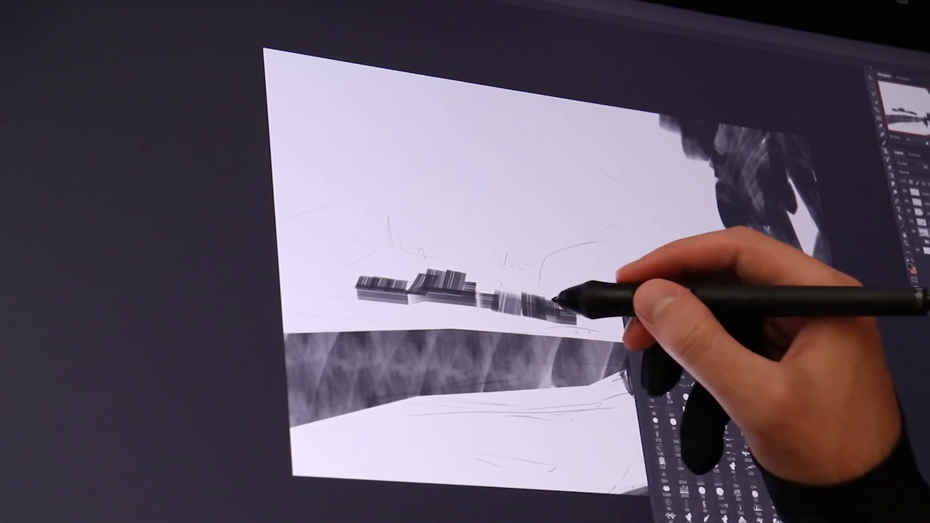
click(554, 301)
Block in the distant hills and pointed treeline behind the village and the figures in lighter greys.
mouse_move(544, 266)
mouse_down()
mouse_move(572, 286)
mouse_move(605, 281)
mouse_up()
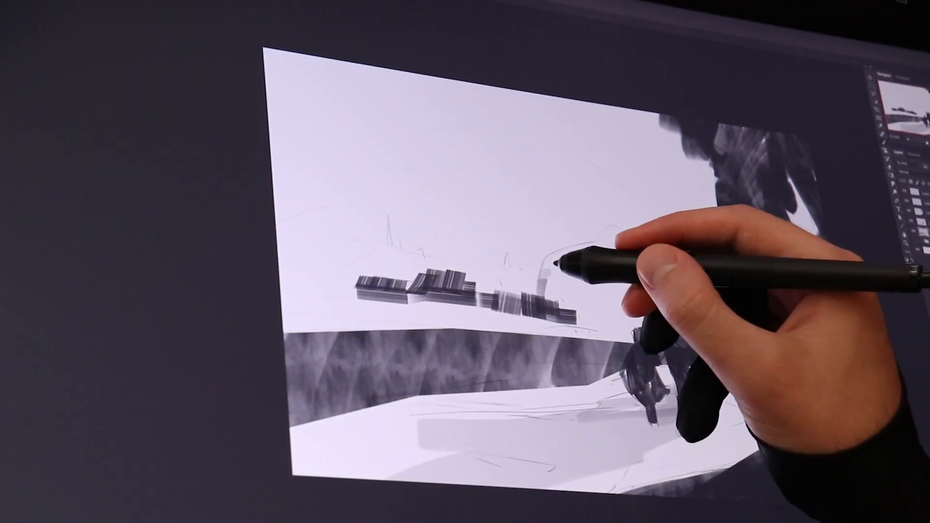
mouse_move(545, 278)
mouse_down()
mouse_move(609, 237)
mouse_move(558, 294)
mouse_move(609, 249)
mouse_move(626, 278)
mouse_move(615, 316)
mouse_move(651, 315)
mouse_move(680, 289)
mouse_move(712, 315)
mouse_up()
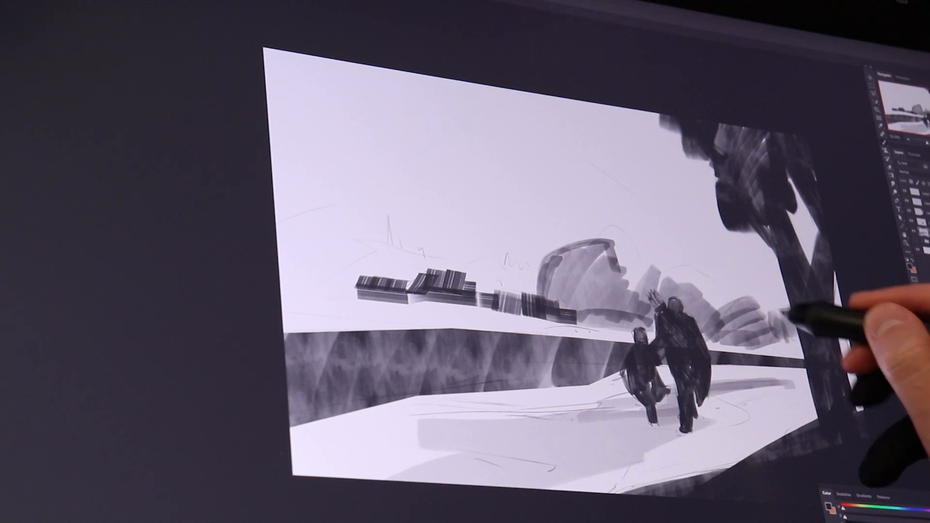
drag(773, 314, 758, 336)
mouse_move(318, 251)
mouse_down()
mouse_move(277, 224)
mouse_move(356, 267)
mouse_move(341, 215)
mouse_move(274, 180)
mouse_move(386, 253)
mouse_move(400, 233)
mouse_move(464, 278)
mouse_move(548, 300)
mouse_move(442, 279)
mouse_up()
mouse_move(287, 296)
mouse_down()
mouse_move(587, 314)
mouse_move(654, 330)
mouse_up()
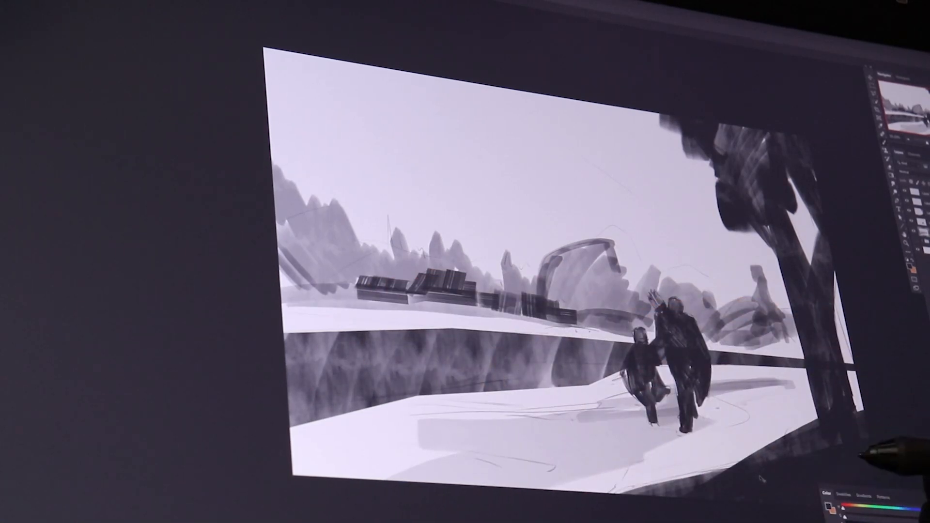
key(ctrl+shift+h)
key(ctrl+shift+h)
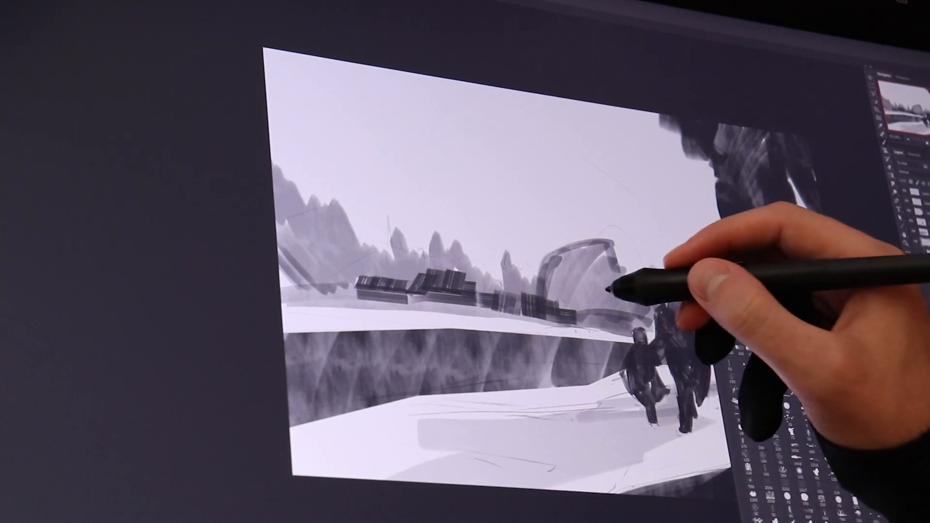
Sample a grey from the distant hills and cover the whole sky with broad diagonal strokes.
alt+click(617, 286)
drag(308, 92, 392, 291)
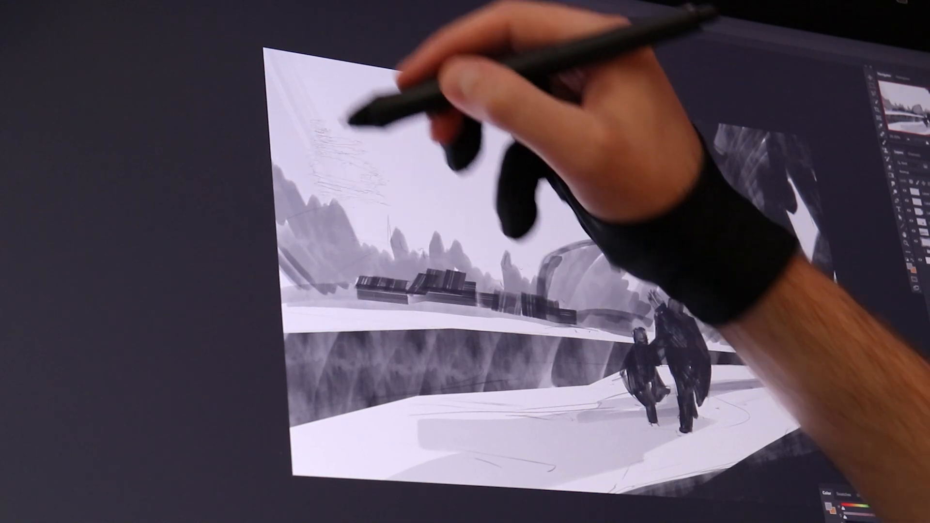
drag(298, 72, 394, 270)
drag(334, 82, 444, 283)
drag(378, 80, 502, 303)
drag(458, 87, 565, 291)
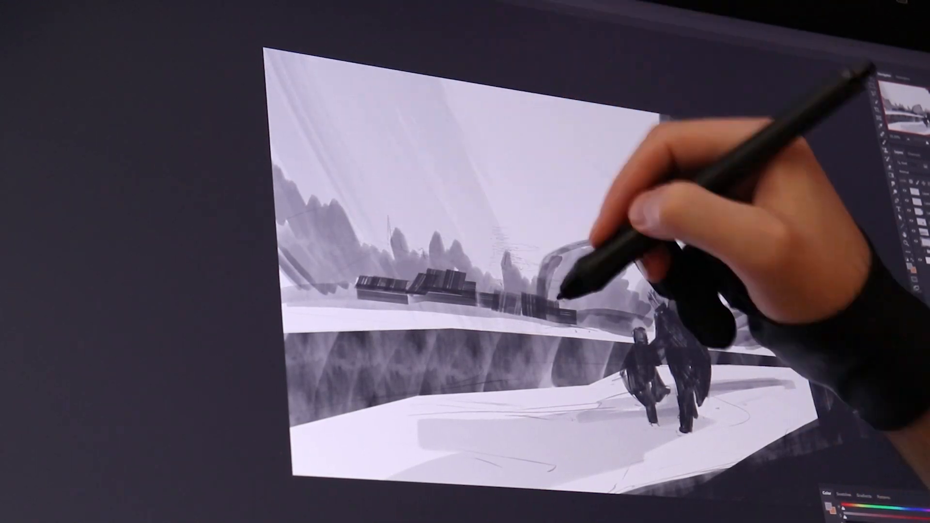
drag(525, 99, 617, 266)
drag(601, 112, 702, 276)
drag(654, 136, 705, 257)
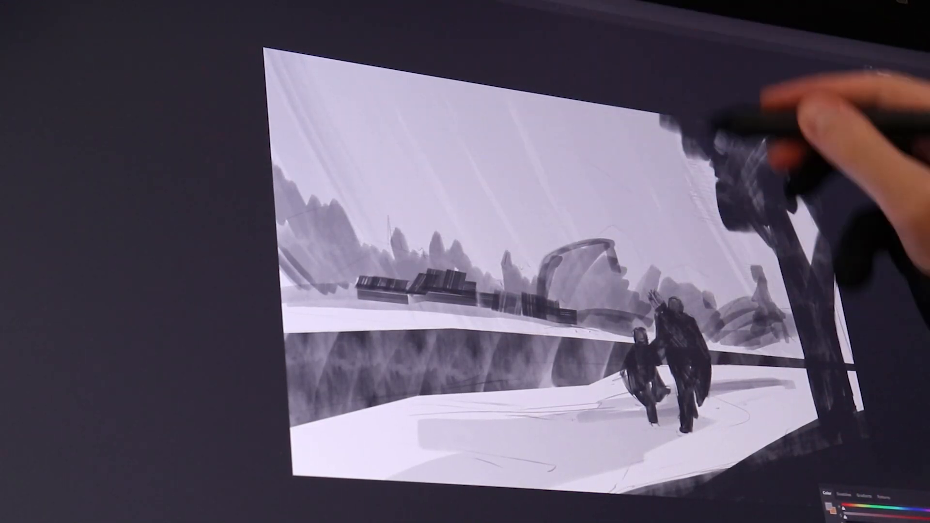
drag(716, 121, 770, 227)
drag(729, 128, 717, 155)
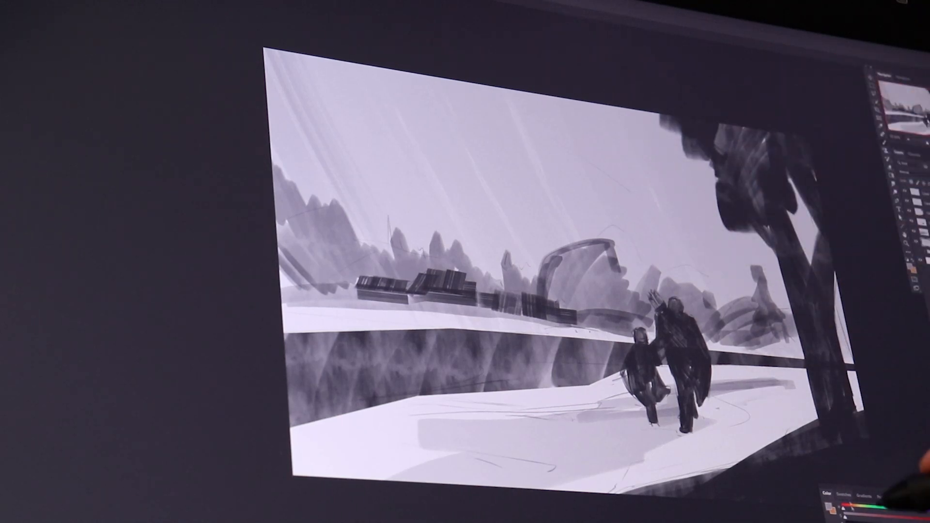
Soften the sky with lighter diagonal strokes running parallel to the grey ones.
alt+click(768, 420)
drag(310, 71, 407, 218)
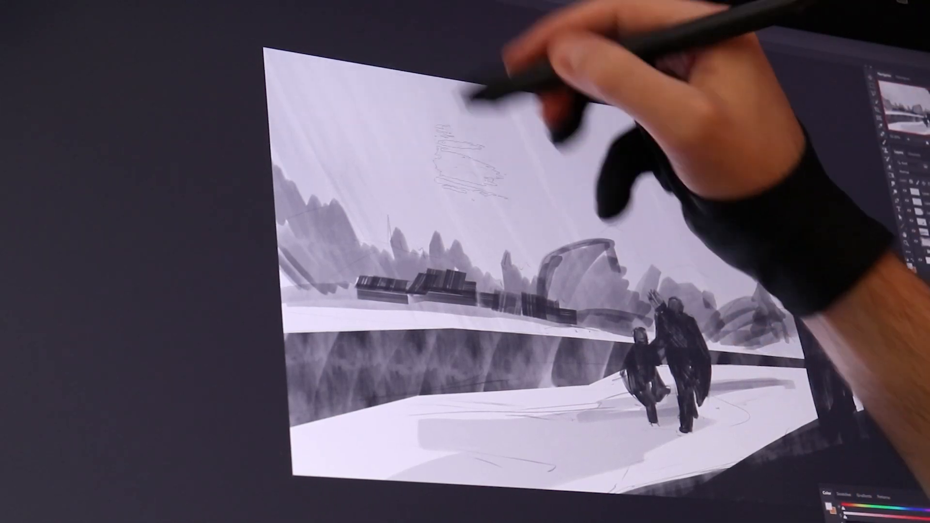
drag(465, 107, 557, 237)
drag(638, 179, 688, 247)
drag(731, 166, 696, 187)
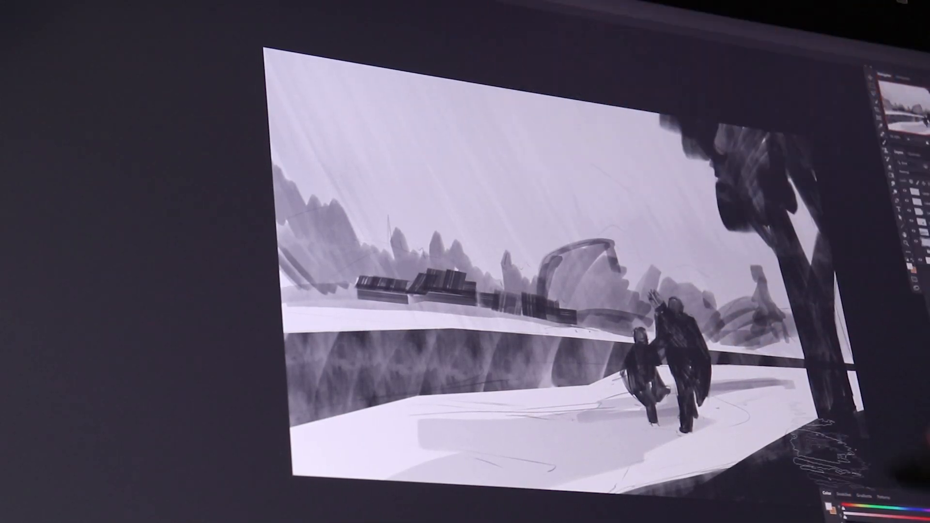
drag(460, 126, 356, 157)
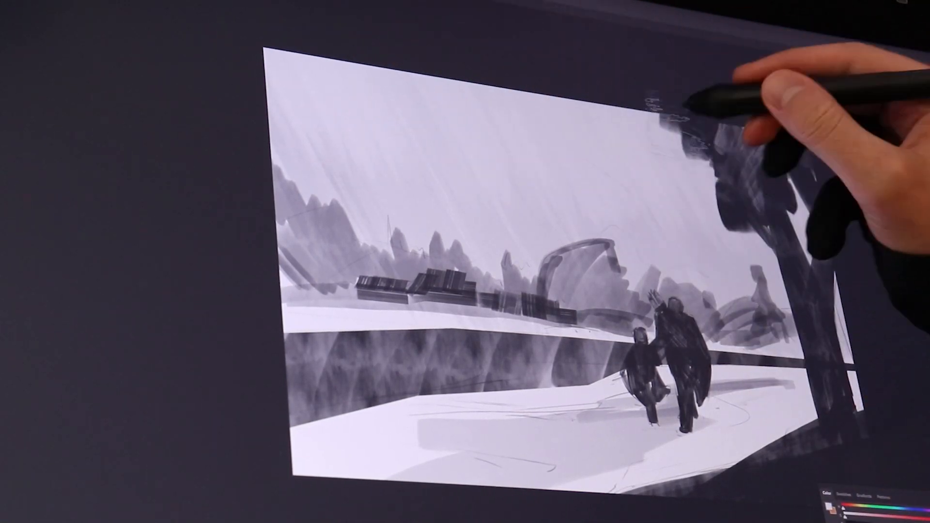
Sample a grey from the distant hills and brush darker diagonal mountain slopes into the sky behind the village.
alt+click(602, 295)
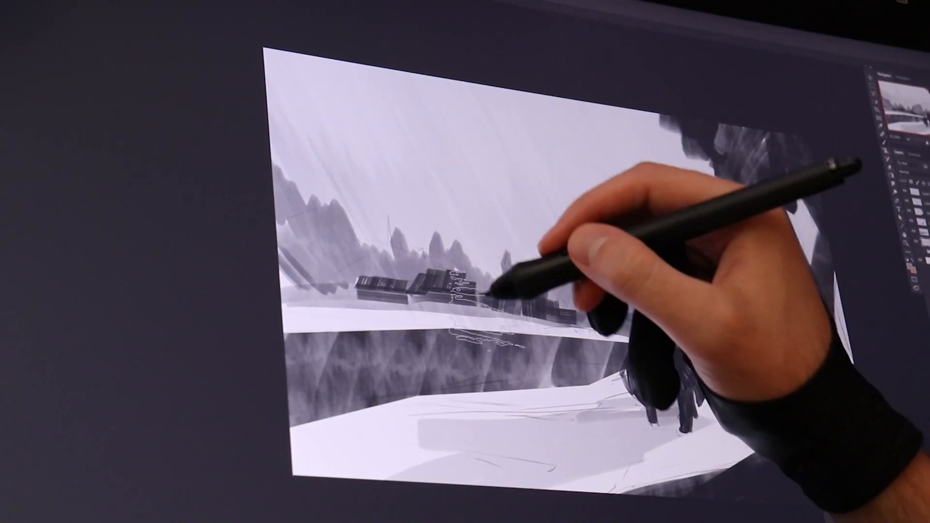
drag(492, 295, 421, 169)
drag(399, 286, 314, 136)
Sample a tone from the painting and add small light accents to the heads and clothing of the two figures.
alt+click(792, 292)
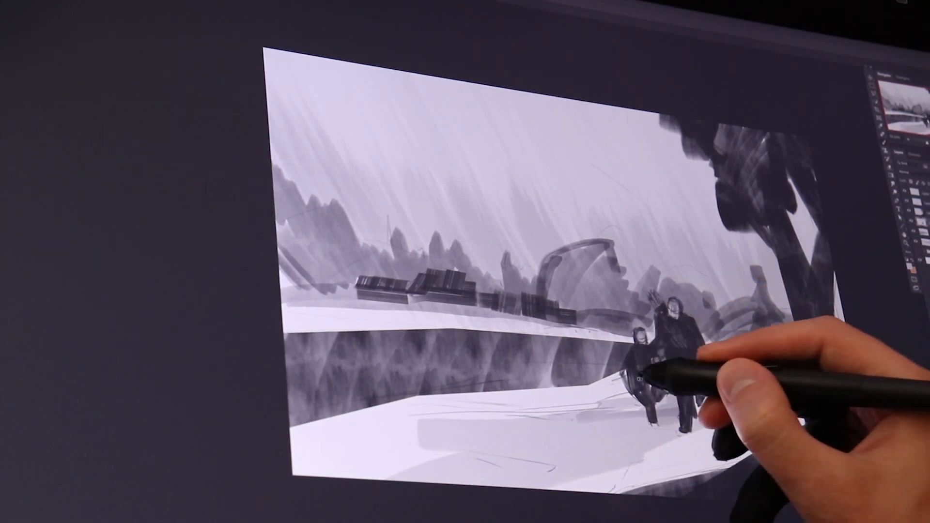
drag(632, 374, 644, 394)
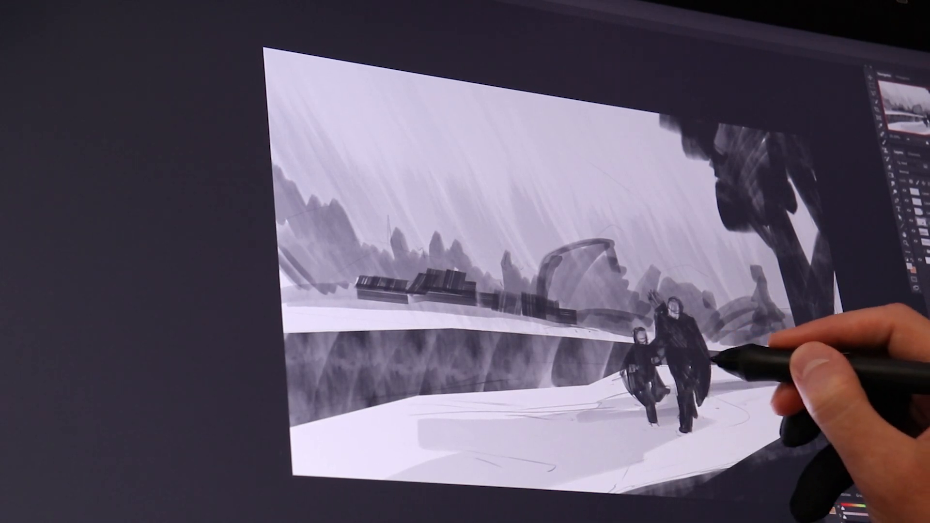
drag(702, 360, 703, 365)
drag(676, 301, 678, 315)
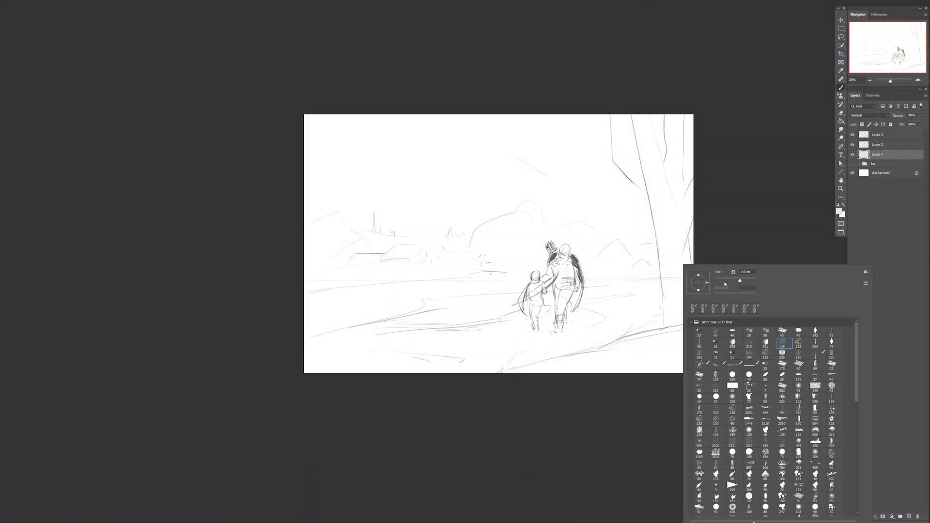
Cover the sky of the line sketch with pale grey textured strokes.
mouse_move(625, 126)
mouse_down()
mouse_move(581, 121)
mouse_move(504, 203)
mouse_move(322, 177)
mouse_move(317, 126)
mouse_up()
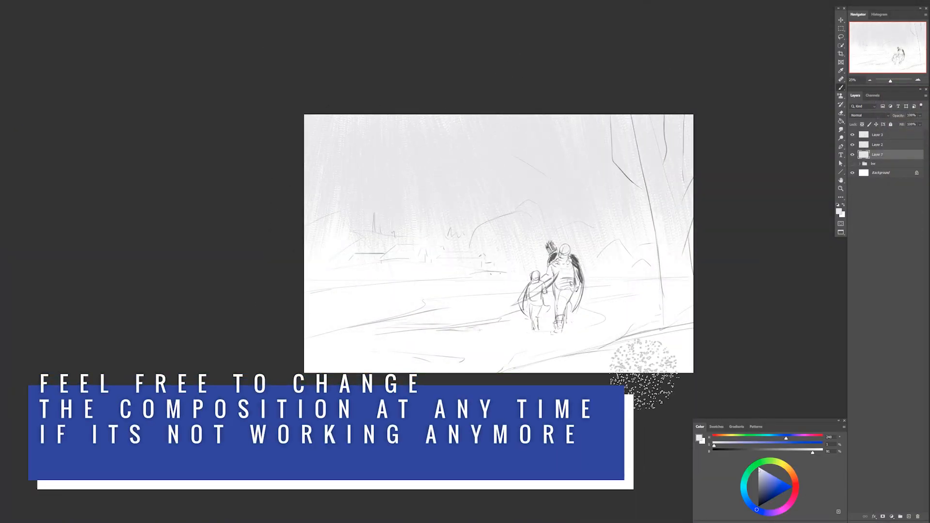
Add a new layer, switch brushes, and cover the snowy foreground and far shore with muted blue-grey on Layer 7.
right_click(633, 334)
double_click(701, 399)
click(908, 516)
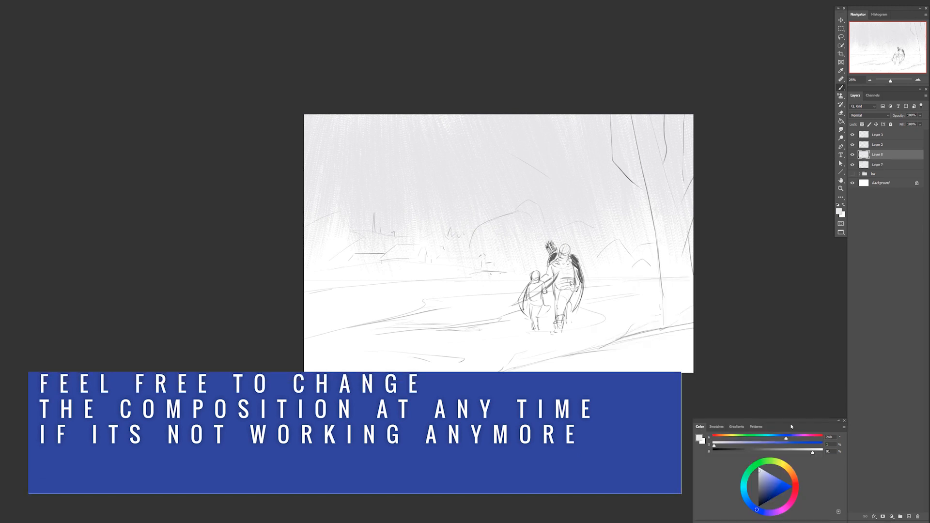
click(762, 482)
click(878, 165)
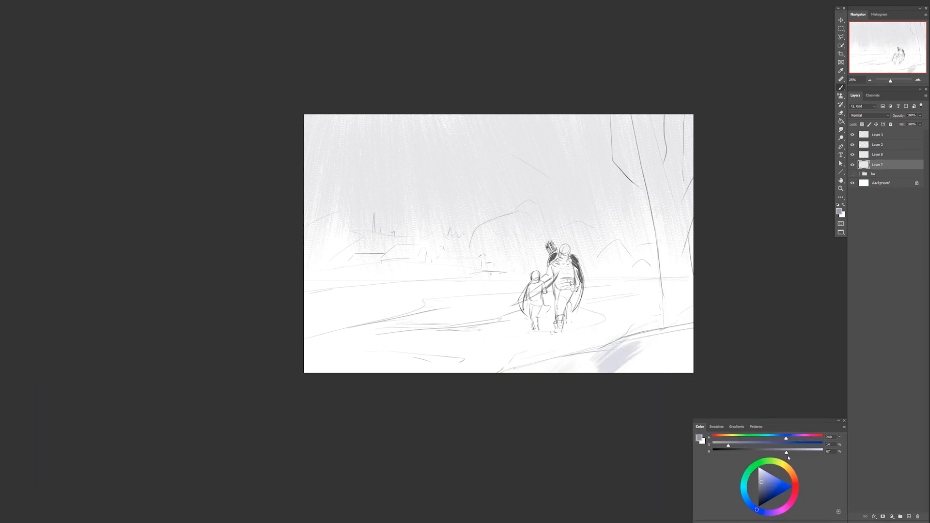
mouse_move(630, 366)
mouse_down()
mouse_move(753, 290)
mouse_move(445, 421)
mouse_move(271, 389)
mouse_move(625, 356)
mouse_up()
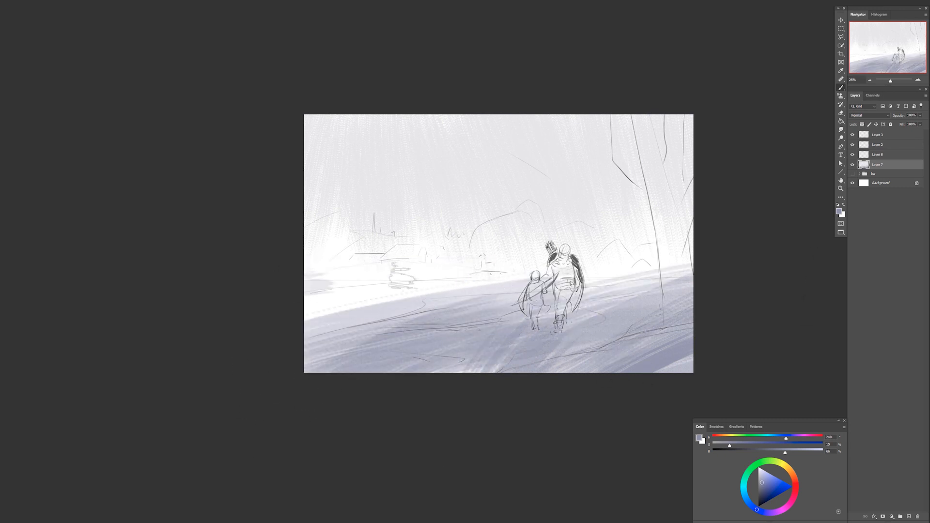
drag(402, 276, 267, 286)
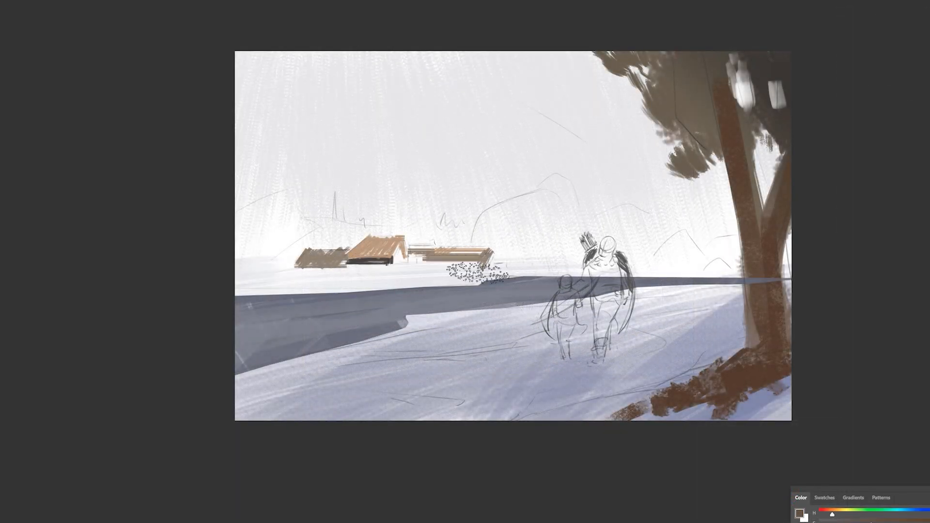
Paint rough brown ground strokes along the base of the village buildings.
drag(477, 273, 356, 270)
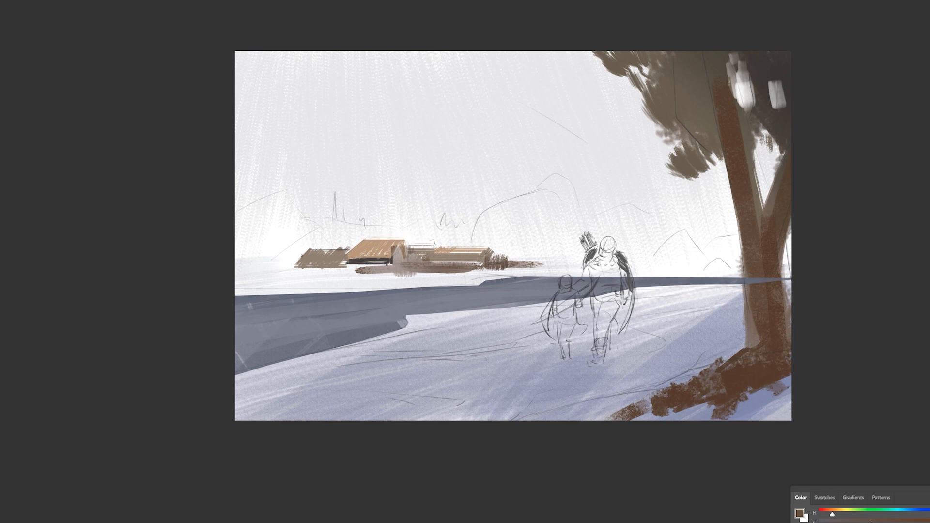
Switch brushes and block in the child with an olive shirt, green cape, maroon trousers, skin-toned head and dark hair.
right_click(716, 414)
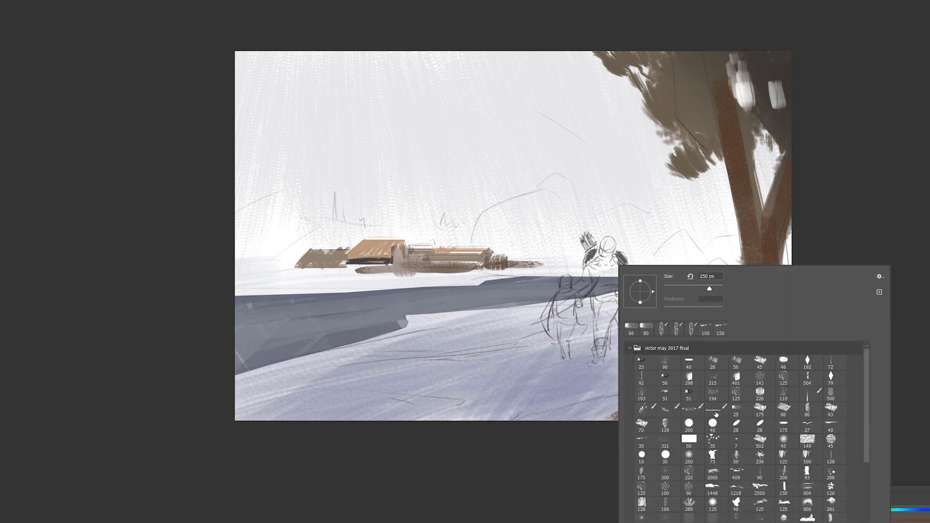
double_click(723, 413)
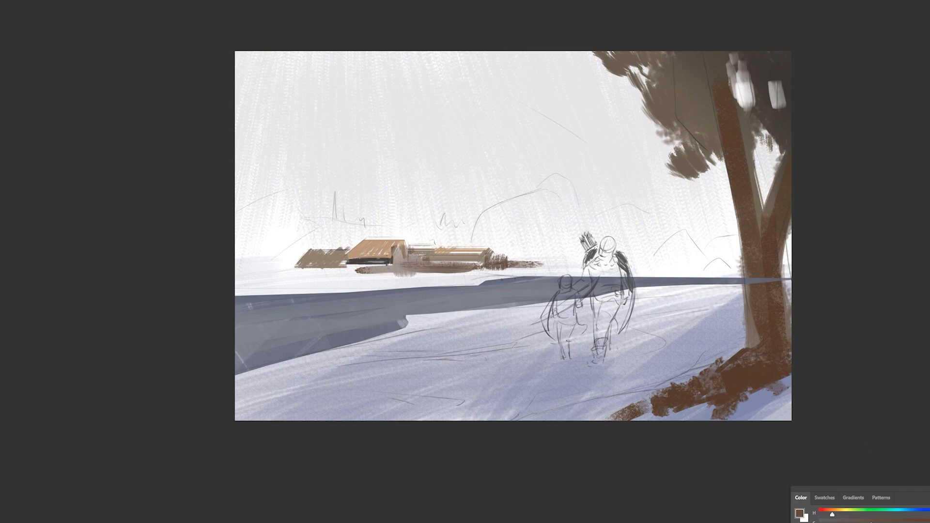
key(ctrl+plus)
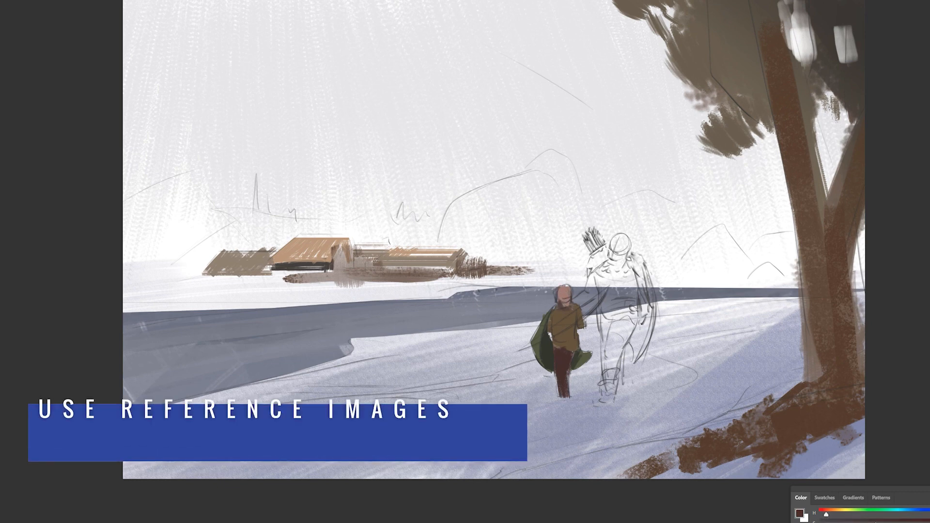
drag(562, 293, 561, 289)
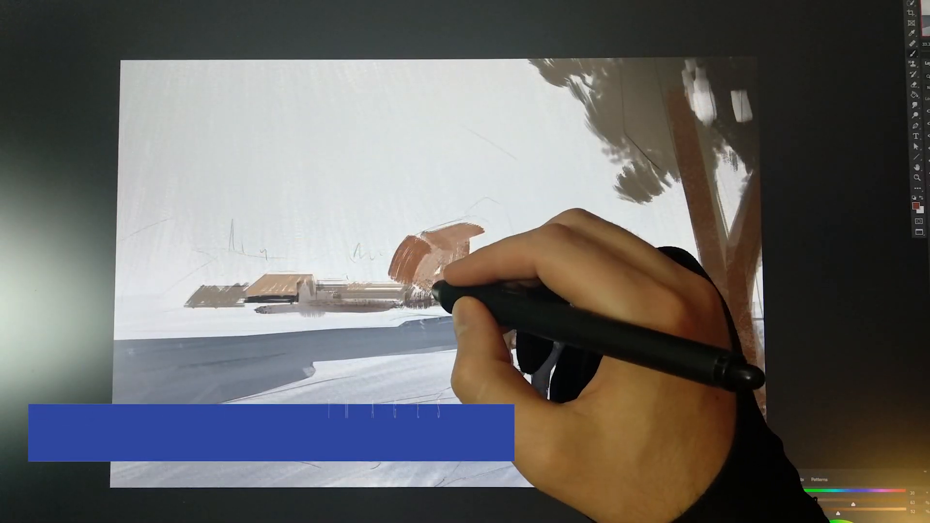
Paint the orange-brown mounds of foliage behind the figures and add green bushes along their base.
mouse_move(433, 285)
mouse_down()
mouse_move(471, 292)
mouse_move(488, 260)
mouse_up()
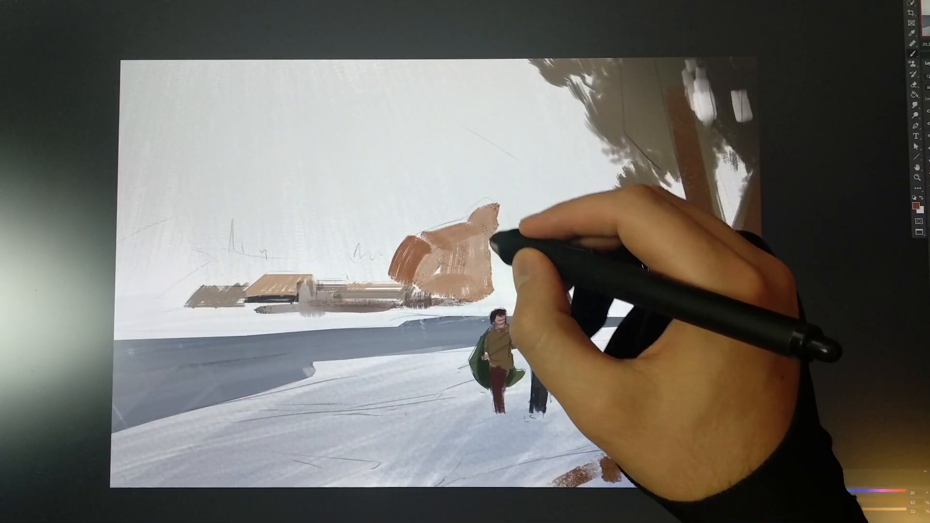
mouse_move(499, 245)
mouse_down()
mouse_move(513, 270)
mouse_move(503, 211)
mouse_move(527, 308)
mouse_move(515, 287)
mouse_move(527, 292)
mouse_move(568, 247)
mouse_move(578, 286)
mouse_move(527, 299)
mouse_move(565, 304)
mouse_move(592, 288)
mouse_move(614, 298)
mouse_move(635, 273)
mouse_move(652, 300)
mouse_move(607, 296)
mouse_move(668, 321)
mouse_up()
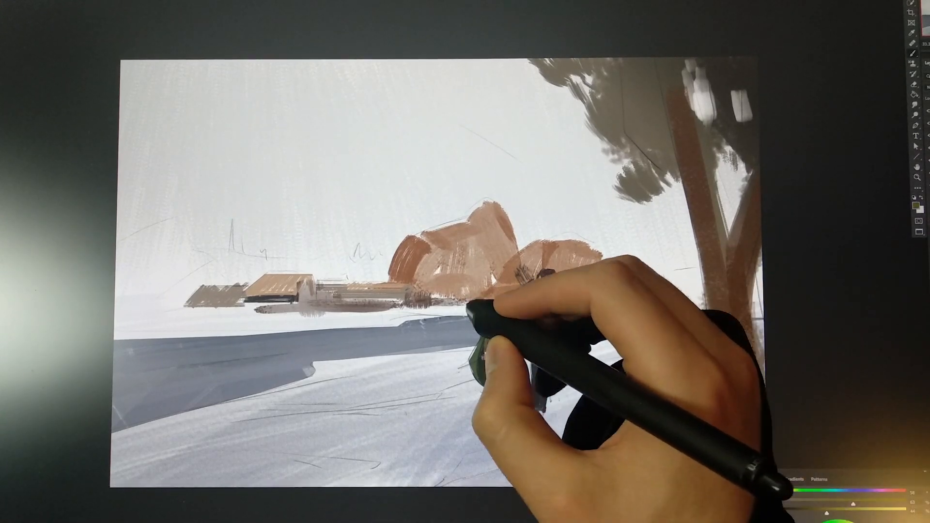
drag(473, 308, 513, 283)
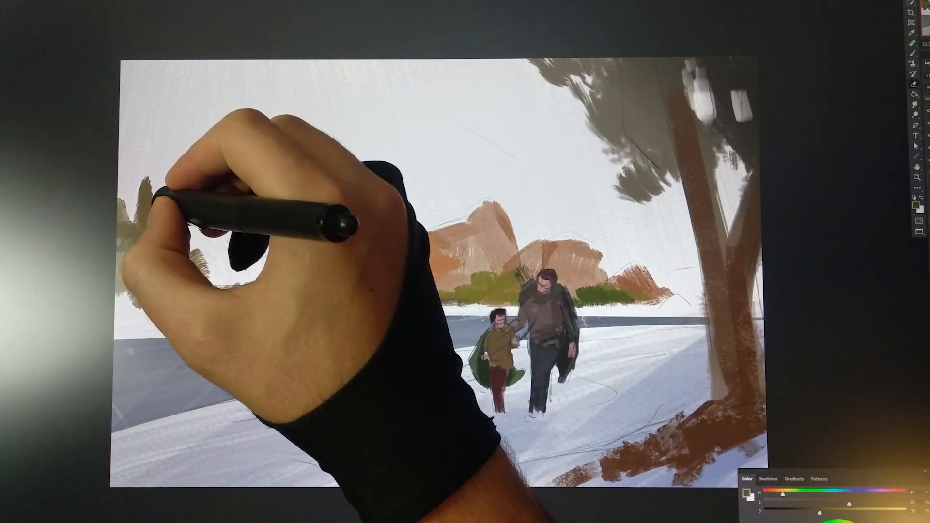
Paint tall olive-brown conifers on the far-left shore and a muted grey-green treeline behind the village.
mouse_move(154, 197)
mouse_down()
mouse_move(131, 193)
mouse_move(146, 183)
mouse_move(137, 183)
mouse_move(170, 184)
mouse_move(147, 182)
mouse_move(164, 222)
mouse_move(134, 209)
mouse_move(169, 234)
mouse_move(157, 210)
mouse_move(175, 234)
mouse_move(170, 323)
mouse_move(122, 304)
mouse_move(228, 296)
mouse_up()
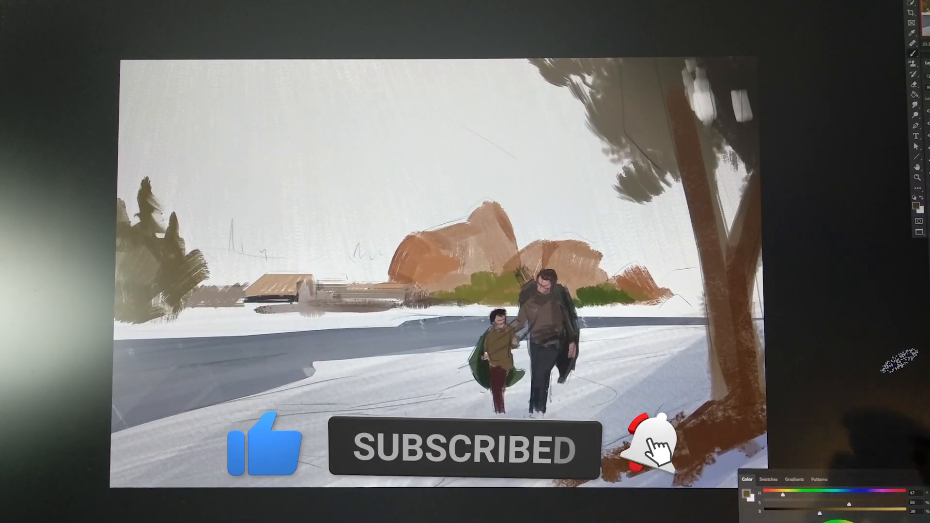
click(837, 520)
drag(209, 257, 232, 271)
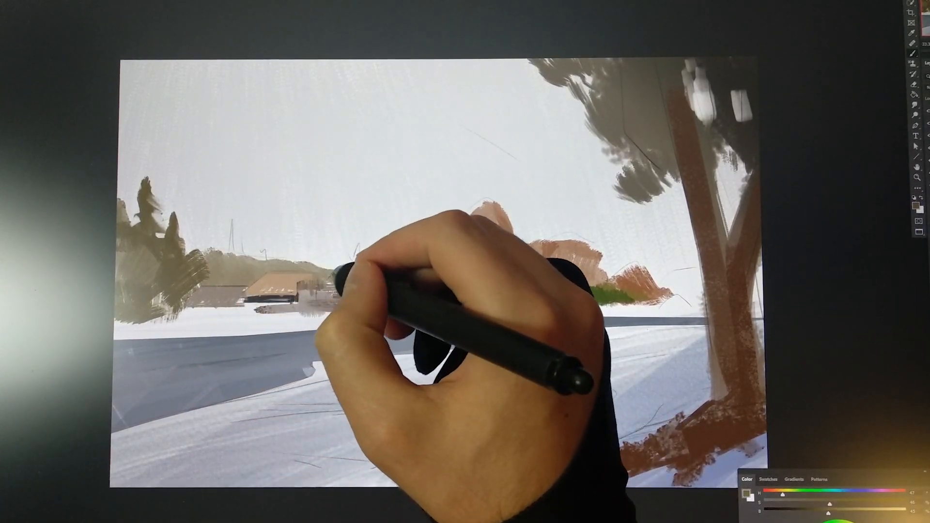
mouse_move(332, 270)
mouse_down()
mouse_move(357, 270)
mouse_move(359, 259)
mouse_move(381, 300)
mouse_up()
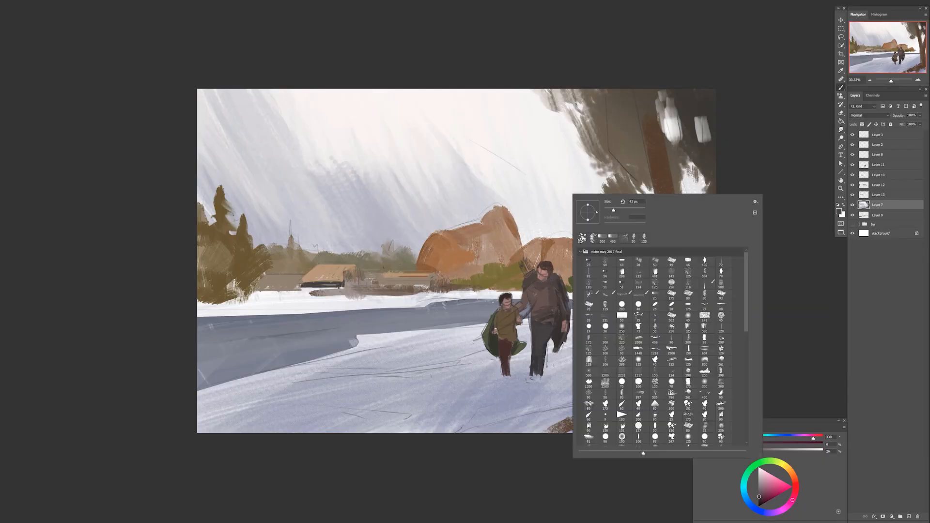
Repaint the large foreground tree's main trunk and its right-hand fork in solid dark brown.
key(Return)
drag(586, 146, 620, 204)
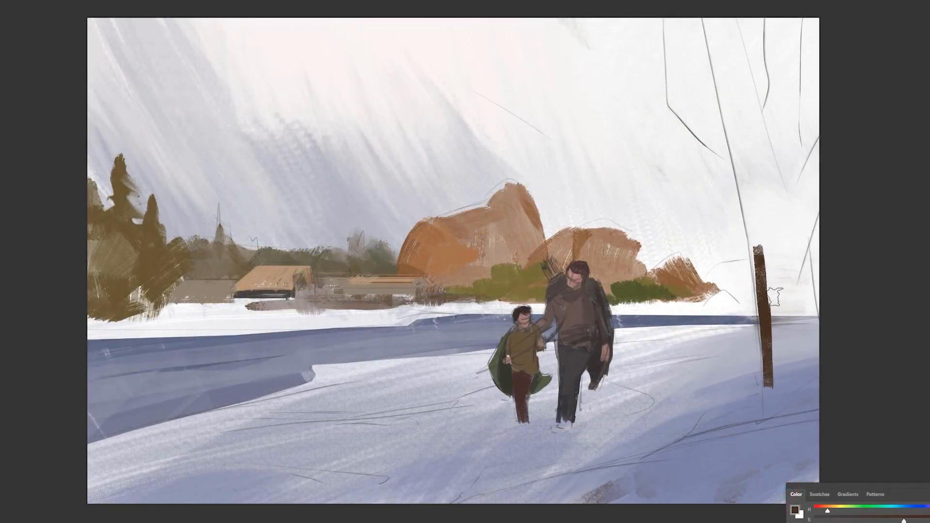
drag(755, 218, 775, 383)
drag(729, 121, 761, 252)
mouse_move(765, 373)
mouse_down()
mouse_move(780, 421)
mouse_move(817, 169)
mouse_up()
mouse_move(814, 169)
mouse_down()
mouse_move(786, 272)
mouse_move(758, 170)
mouse_up()
drag(741, 165, 713, 20)
drag(770, 203, 744, 92)
drag(736, 46, 782, 221)
Add thin dark brown upper branches and widen the top of the foreground tree's trunk.
drag(764, 156, 800, 96)
drag(770, 19, 756, 96)
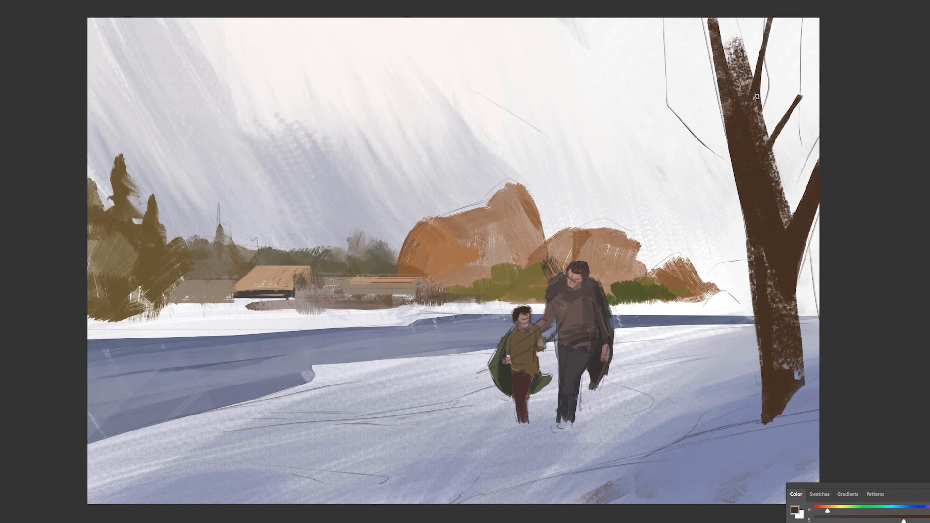
mouse_move(712, 20)
mouse_down()
mouse_move(741, 81)
mouse_move(720, 90)
mouse_up()
Paint a thick dark brown limb along the canvas's upper right edge, redraw it at a slant, and undo the last stroke.
drag(808, 19, 808, 121)
drag(808, 58, 808, 167)
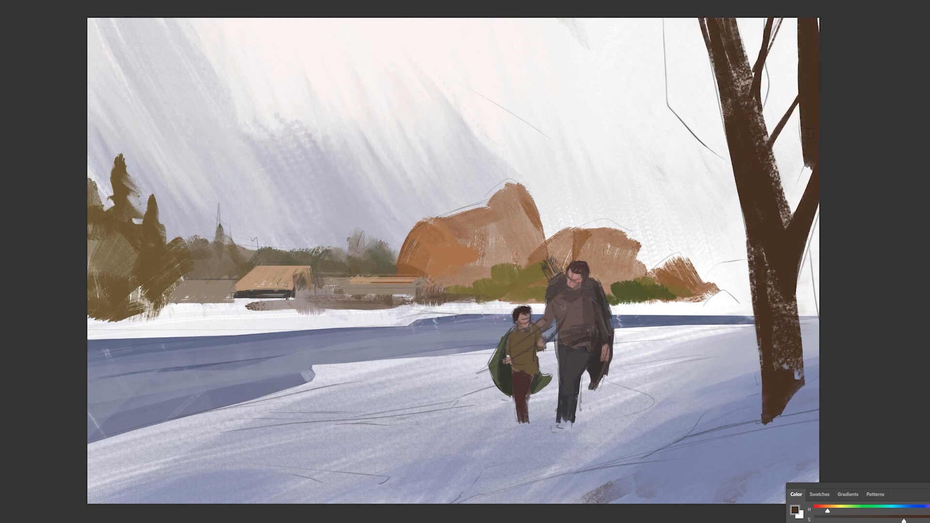
key(ctrl+z)
drag(799, 19, 811, 155)
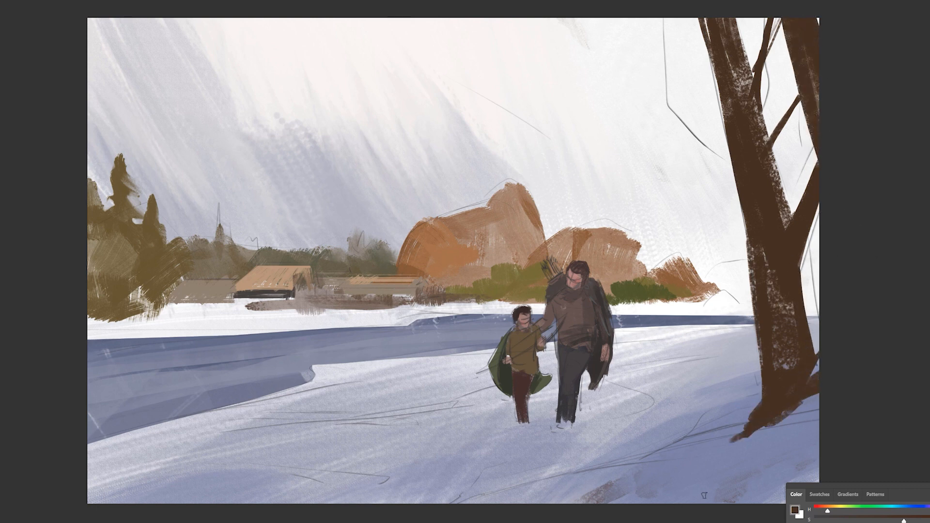
key(ctrl+z)
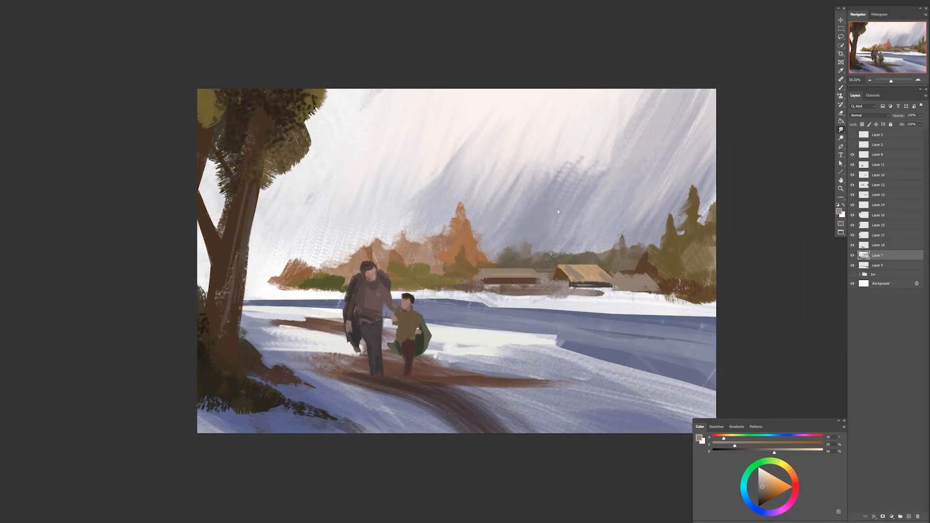
Smudge the dark patch on the mountain slope, and lighten the ridge with an enlarged brush in a sampled near-white.
drag(564, 192, 597, 162)
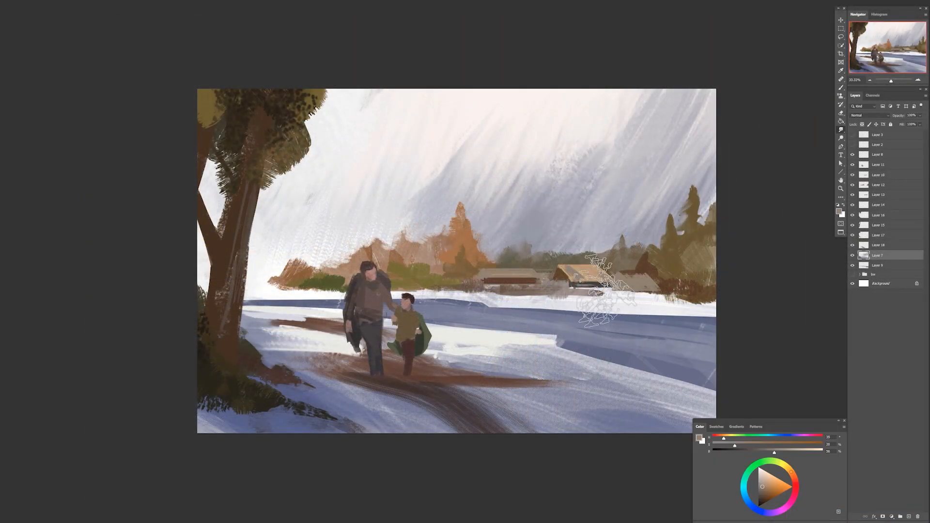
key(b)
alt+click(587, 104)
key(bracketright)
key(bracketright)
key(bracketright)
key(bracketright)
key(bracketright)
drag(658, 143, 666, 187)
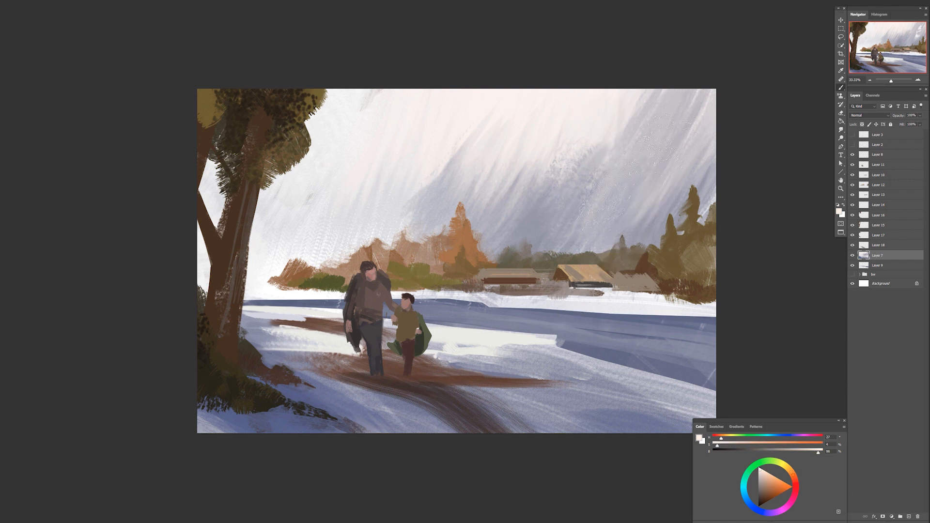
Stamp ragged near-white snow patches onto the middle and highest parts of the mountain, undoing the misplaced stamp.
click(604, 149)
click(524, 170)
key(ctrl+z)
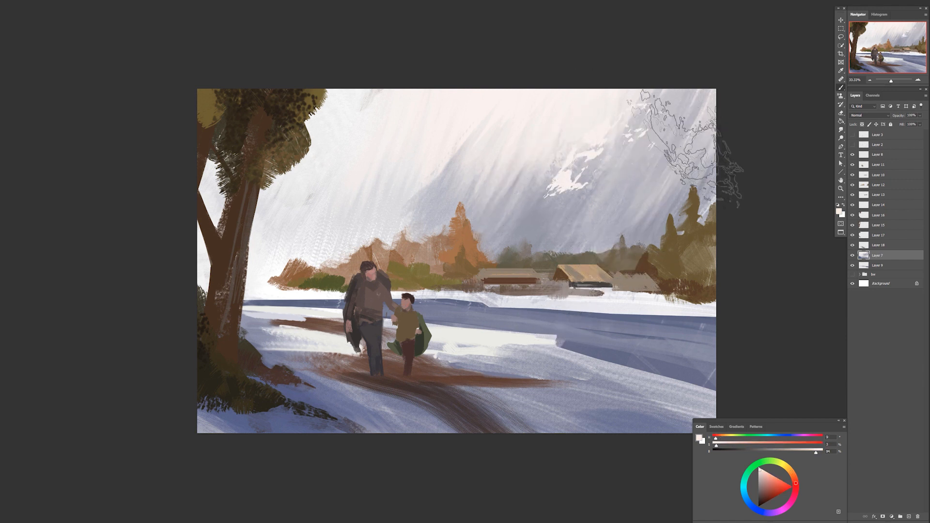
click(696, 119)
alt+click(568, 163)
alt+click(568, 163)
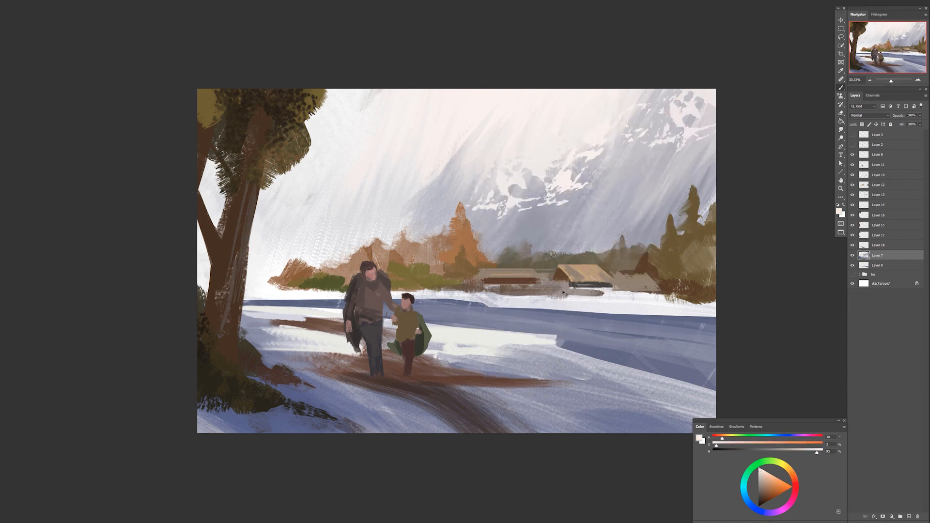
Stamp snow onto the lower peak above the orange tree and brush pale diagonal streaks down the mountain slopes.
right_click(673, 185)
click(678, 175)
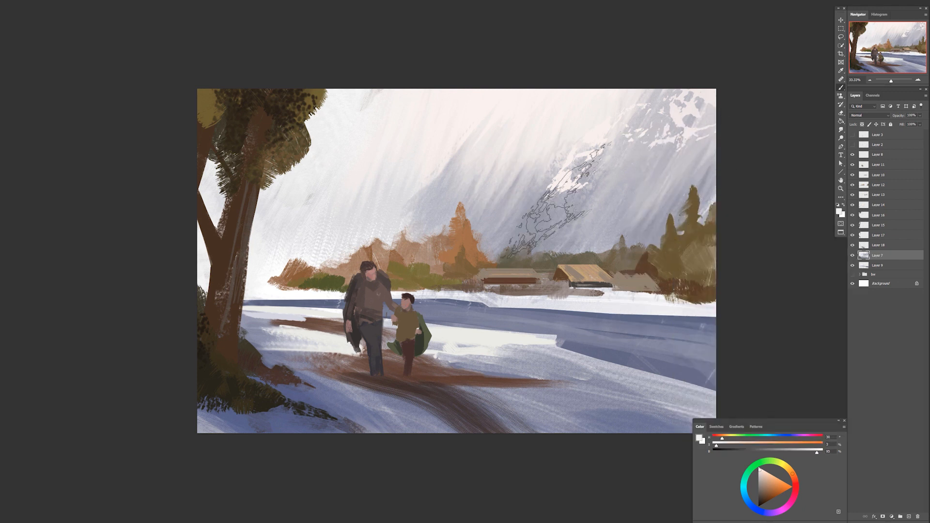
click(478, 165)
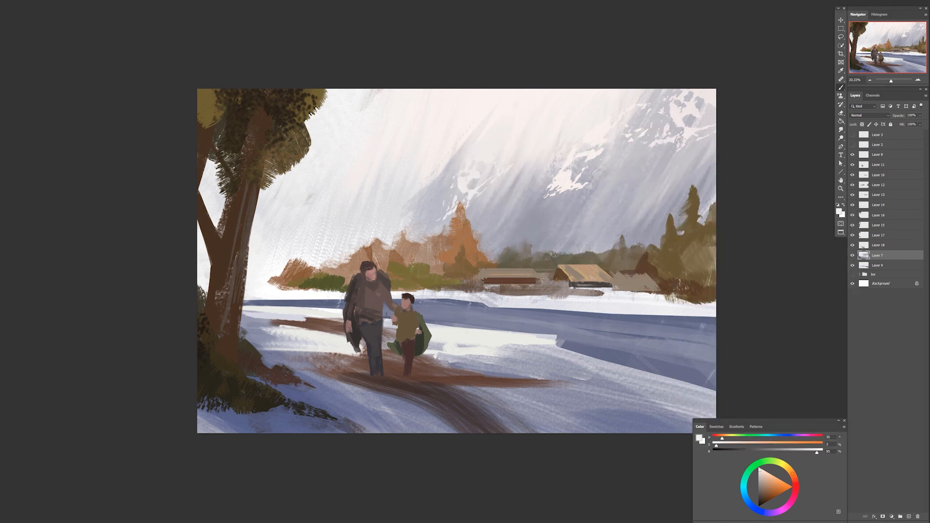
alt+click(548, 158)
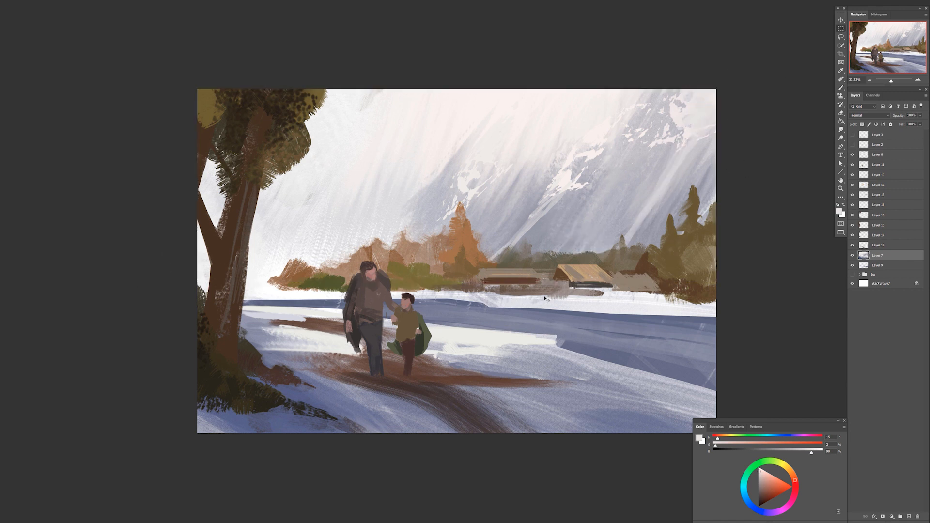
Adjust the tones of Layer 7 with a Curves adjustment.
key(ctrl+m)
mouse_move(677, 444)
mouse_down()
mouse_move(678, 458)
mouse_move(676, 449)
mouse_up()
click(819, 374)
Check what Layer 12 contains by toggling its visibility, and apply a Curves adjustment to it.
click(852, 185)
click(853, 185)
click(881, 185)
click(852, 185)
click(853, 185)
key(ctrl+m)
click(820, 372)
Erase parts of the brown path on Layer 18 below and around the two figures.
click(881, 245)
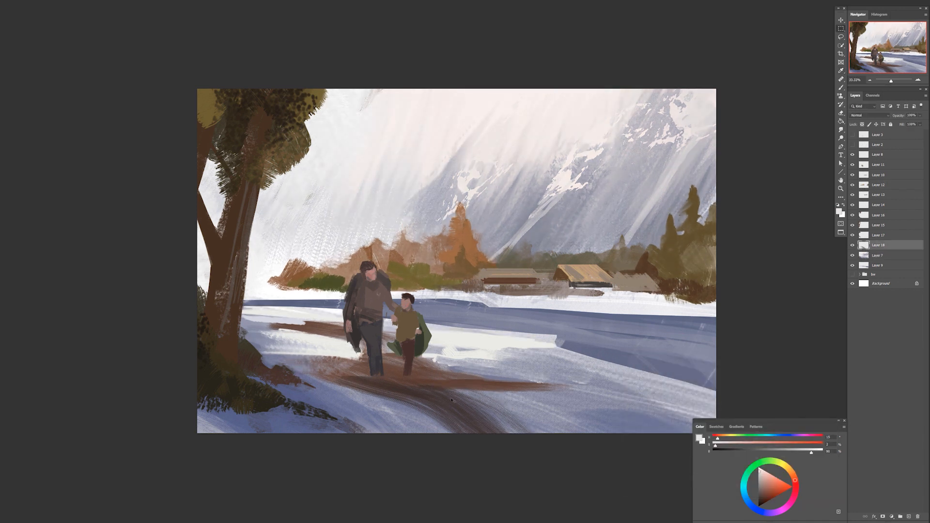
click(853, 245)
click(853, 245)
key(e)
drag(373, 395, 499, 407)
drag(506, 409, 429, 406)
drag(429, 356, 479, 368)
drag(389, 356, 389, 369)
drag(364, 351, 310, 348)
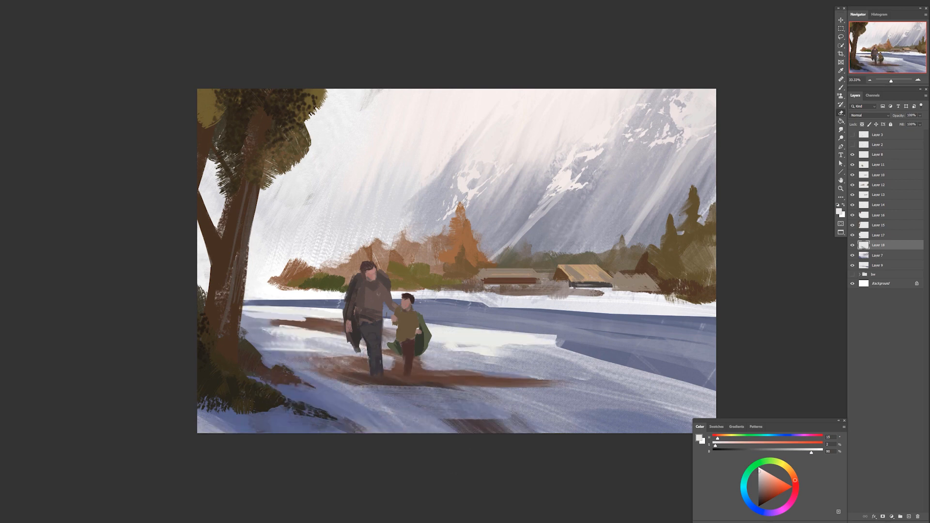
Flip the canvas horizontally, try an eraser stroke on the path's edge and undo it, and return to the brush.
key(ctrl+shift+h)
drag(541, 384, 620, 365)
key(ctrl+z)
key(b)
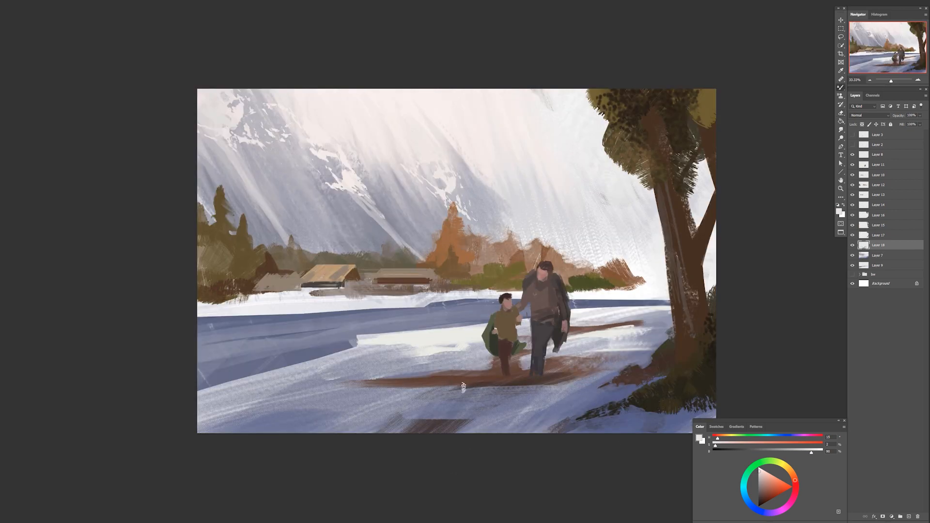
Extend the brown path on Layer 18 diagonally across the snow below the figures, and choose another brush preset.
drag(461, 387, 386, 416)
mouse_move(472, 389)
mouse_down()
mouse_move(395, 418)
mouse_move(425, 409)
mouse_up()
key(e)
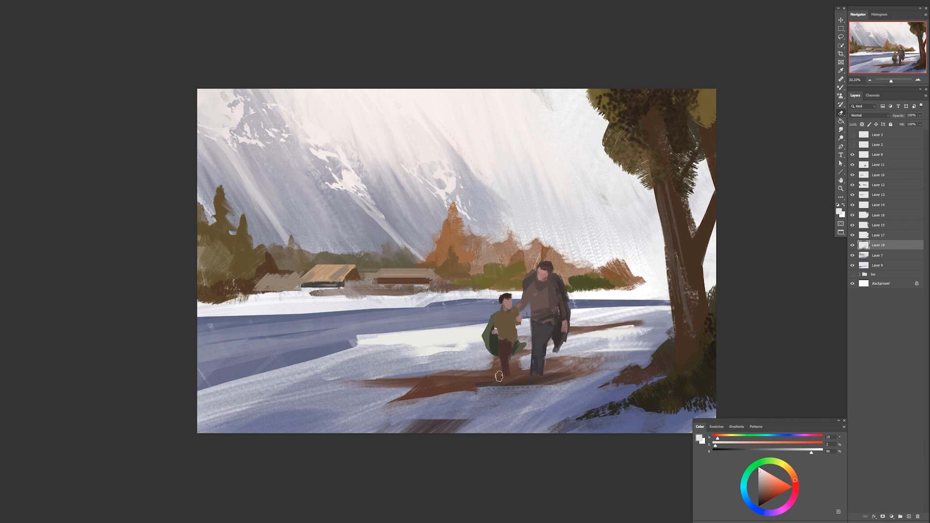
ctrl+click(664, 389)
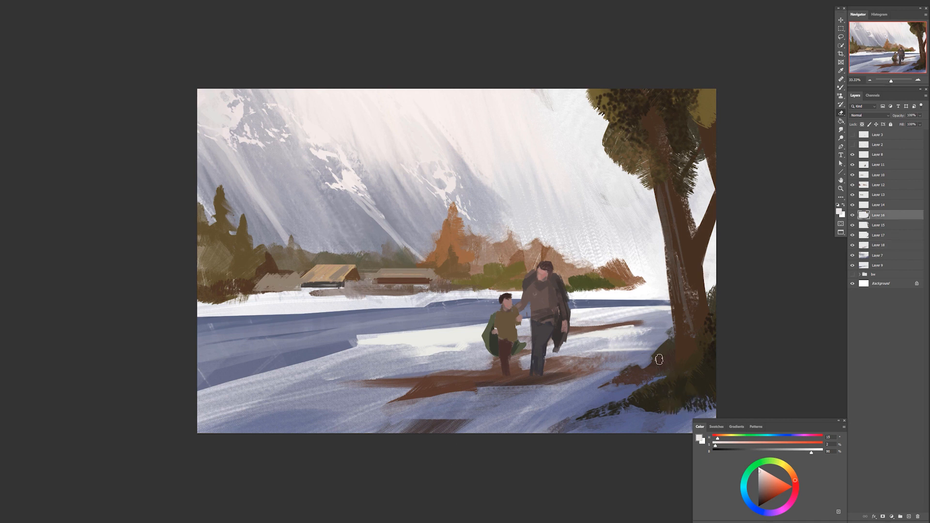
ctrl+click(579, 379)
key(b)
right_click(612, 378)
click(698, 398)
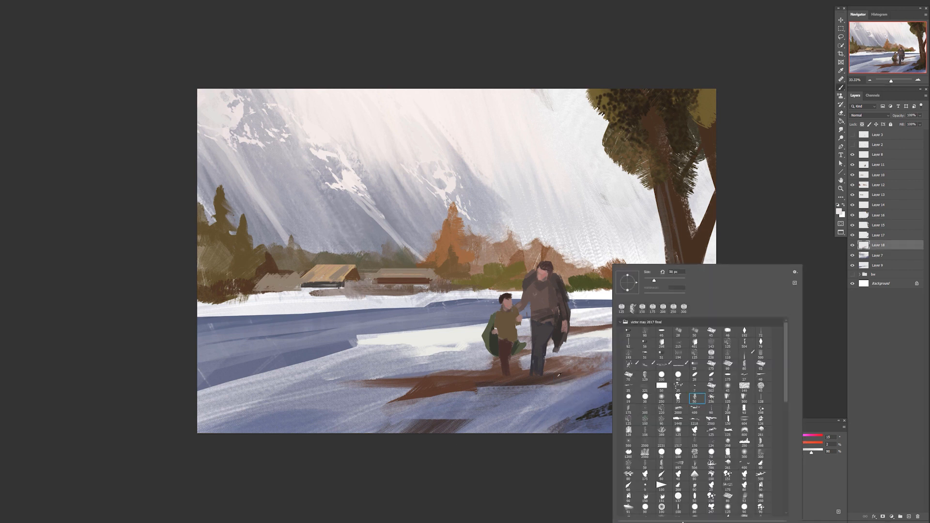
alt+click(557, 384)
Darken the two figures on Layer 11 with a Curves adjustment and sample the brown of the man's sweater.
ctrl+right_click(546, 291)
click(554, 295)
key(ctrl+m)
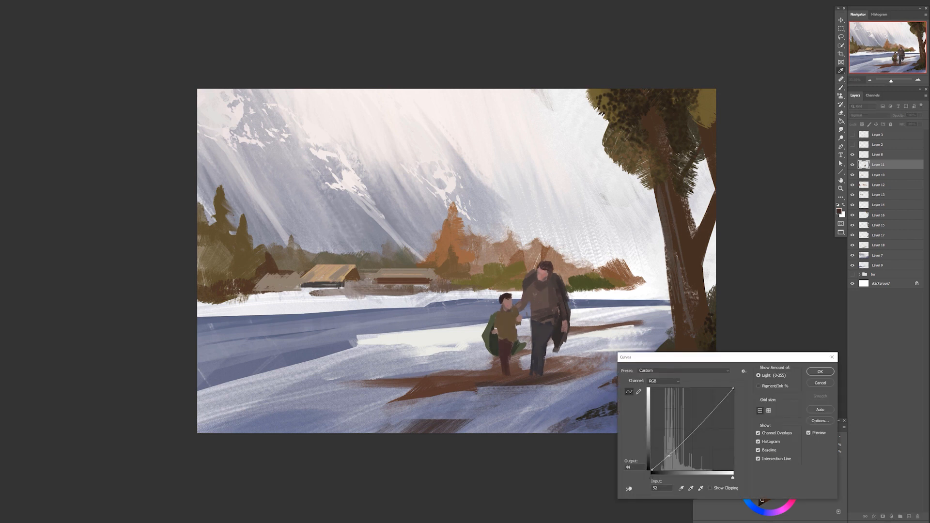
click(819, 371)
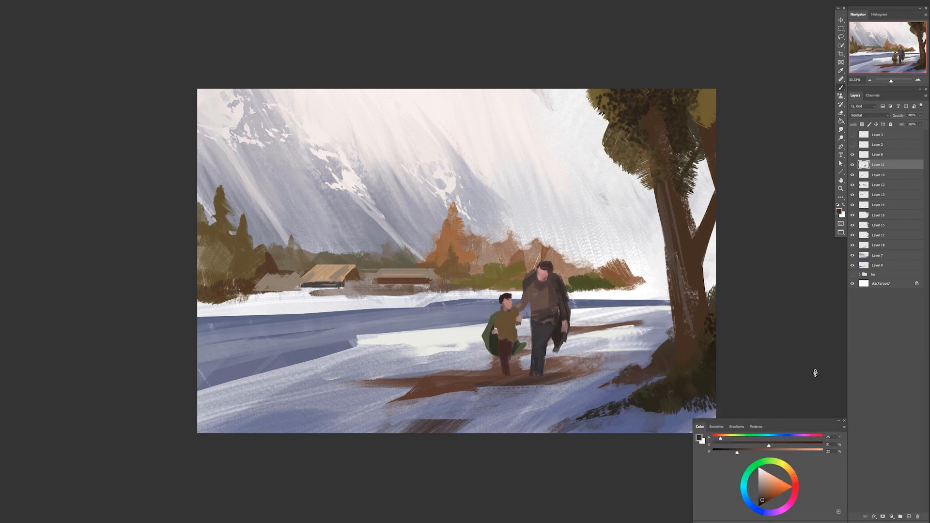
alt+click(547, 315)
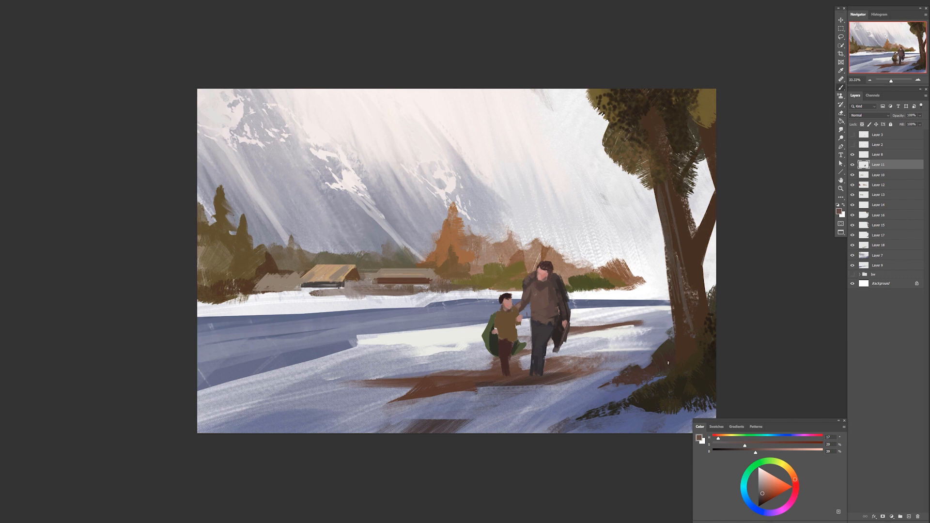
Paint dark brown ground patches across the snow below the large tree on Layer 11 with a textured brush.
alt+click(646, 380)
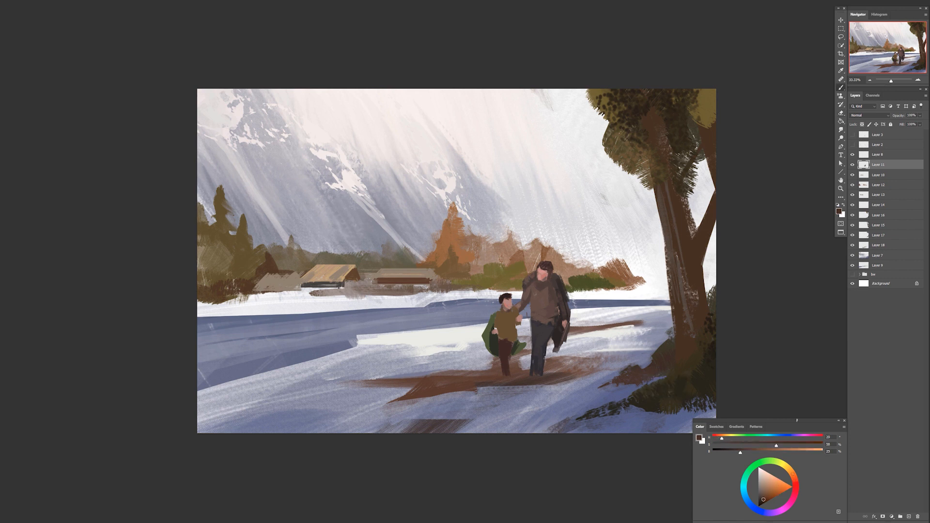
right_click(633, 399)
double_click(678, 416)
drag(735, 452, 730, 452)
drag(581, 428, 630, 418)
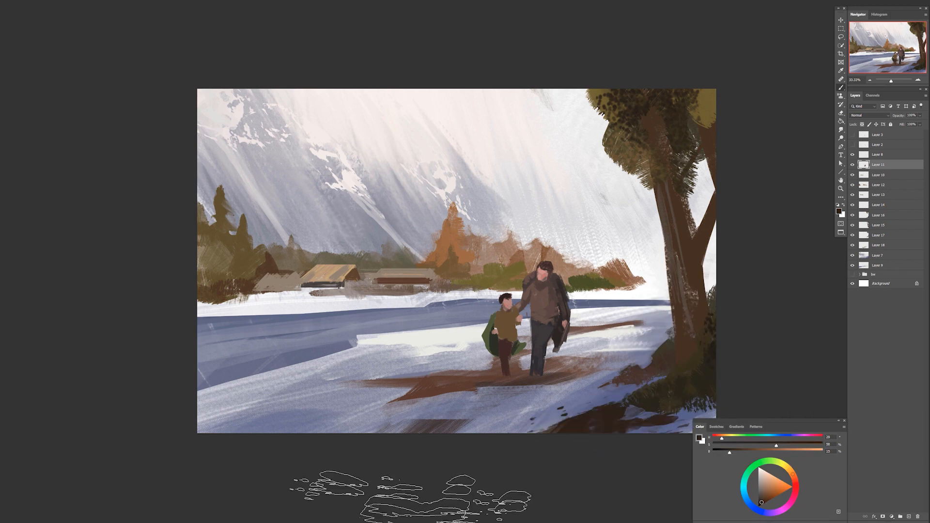
Paint more brown ground on Layer 18 between the figures and the base of the large tree.
alt+click(542, 377)
ctrl+right_click(591, 360)
click(605, 366)
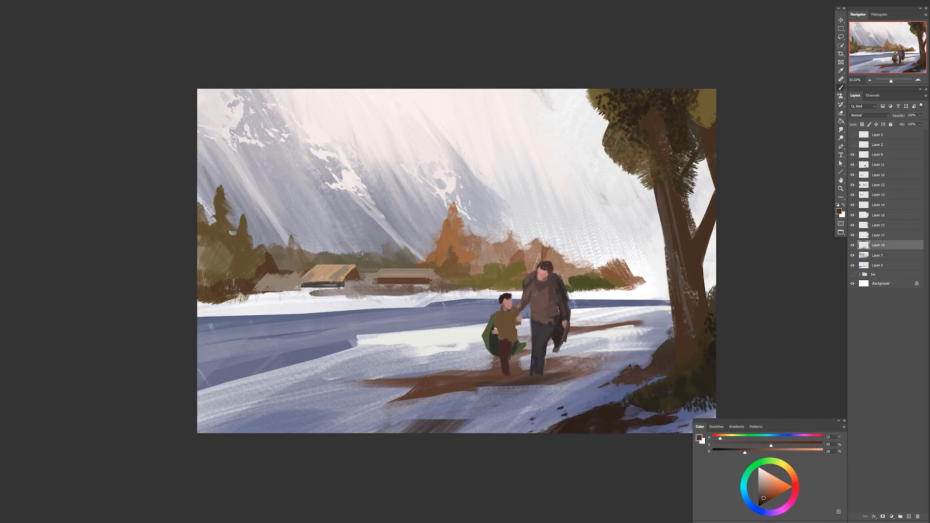
drag(613, 373, 645, 366)
mouse_move(697, 352)
mouse_down()
mouse_move(662, 400)
mouse_move(605, 367)
mouse_move(666, 356)
mouse_up()
key(r)
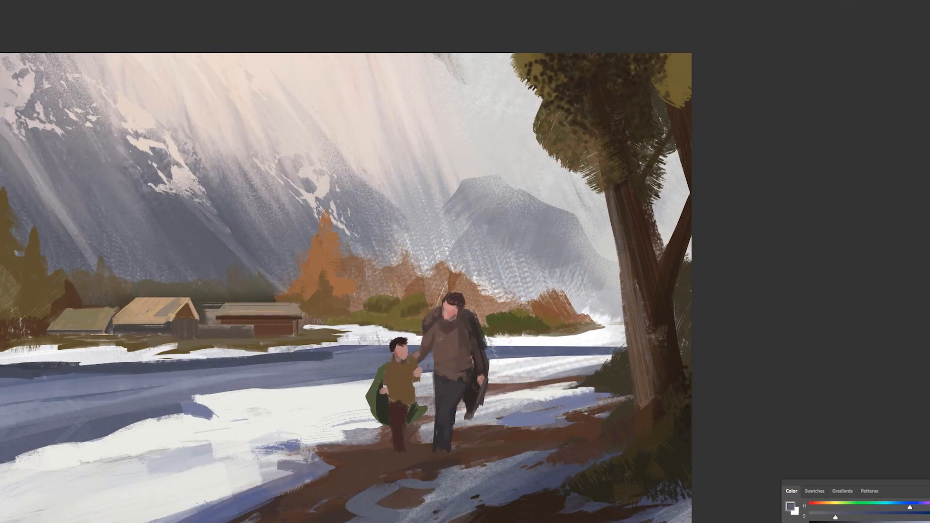
Try snow-coloured and bluish strokes along the near edge of the path, and flip the canvas to check them.
alt+click(128, 514)
drag(121, 519, 264, 492)
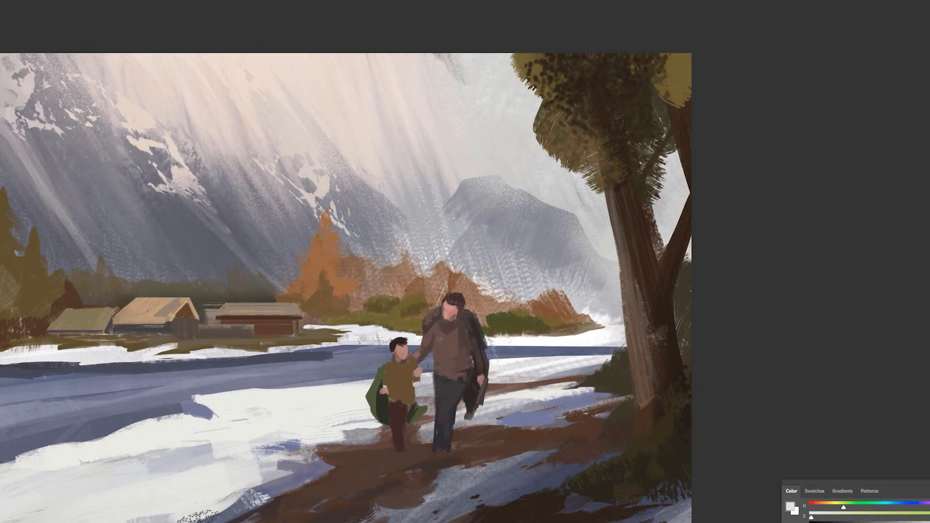
drag(194, 517, 348, 475)
alt+click(296, 469)
drag(325, 492, 242, 516)
key(ctrl+shift+h)
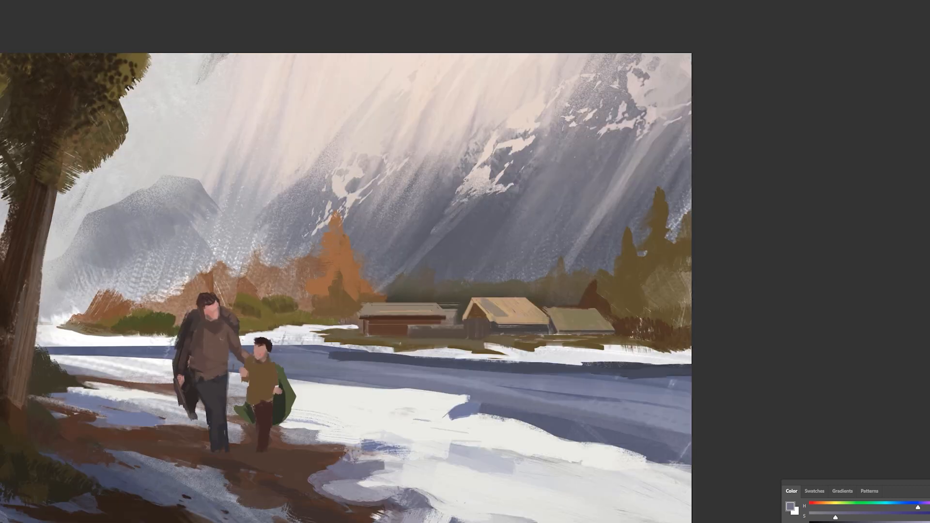
Undo the canvas flip and the last snow strokes beside the path, and mirror the canvas again.
key(ctrl+z)
key(ctrl+z)
key(ctrl+z)
key(ctrl+z)
key(ctrl+z)
key(ctrl+z)
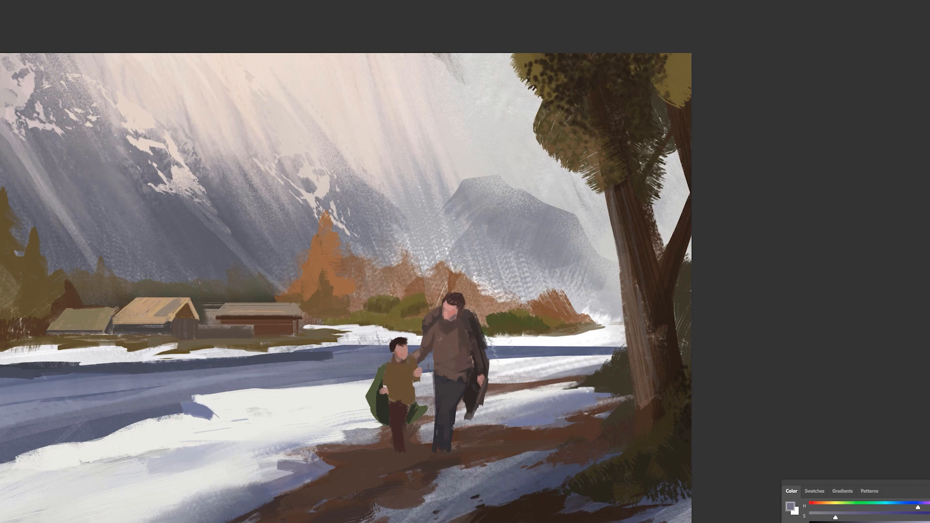
key(ctrl+shift+h)
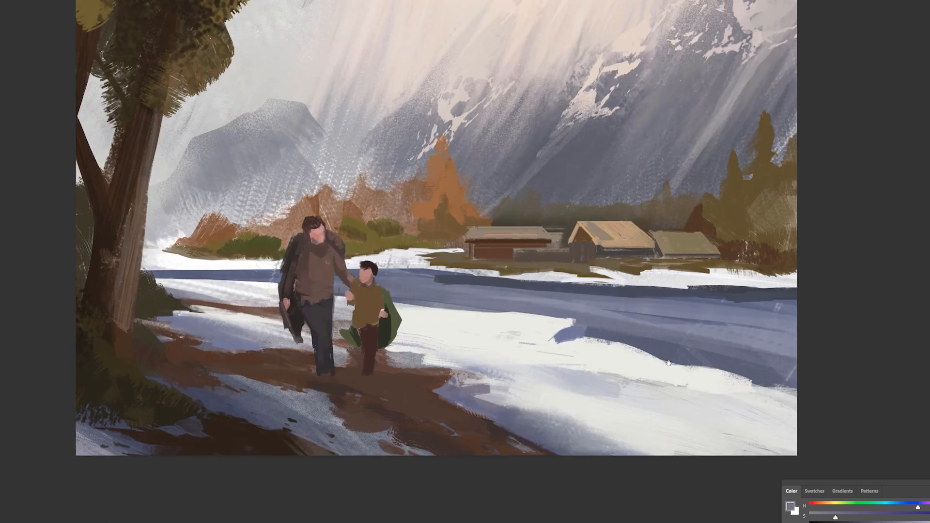
Darken the autumn trees and bushes on Layer 12 with a Curves adjustment.
ctrl+right_click(410, 276)
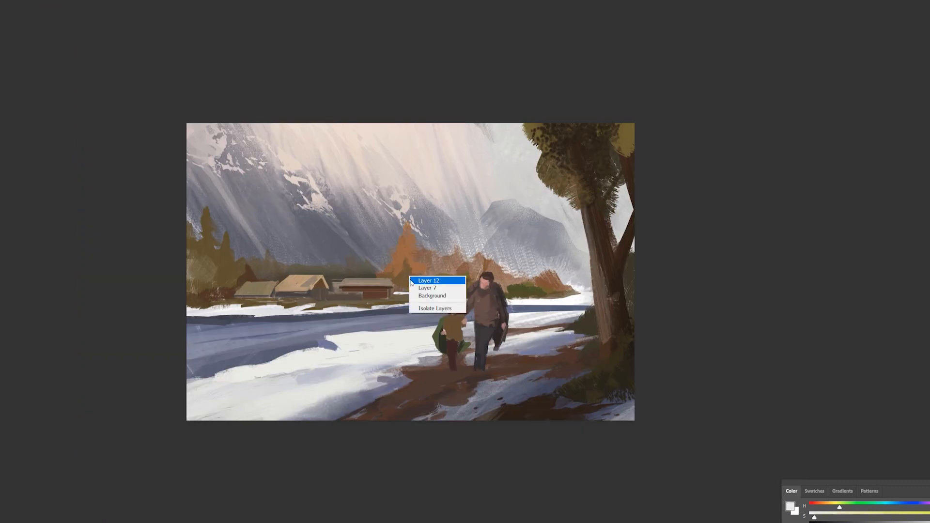
click(427, 281)
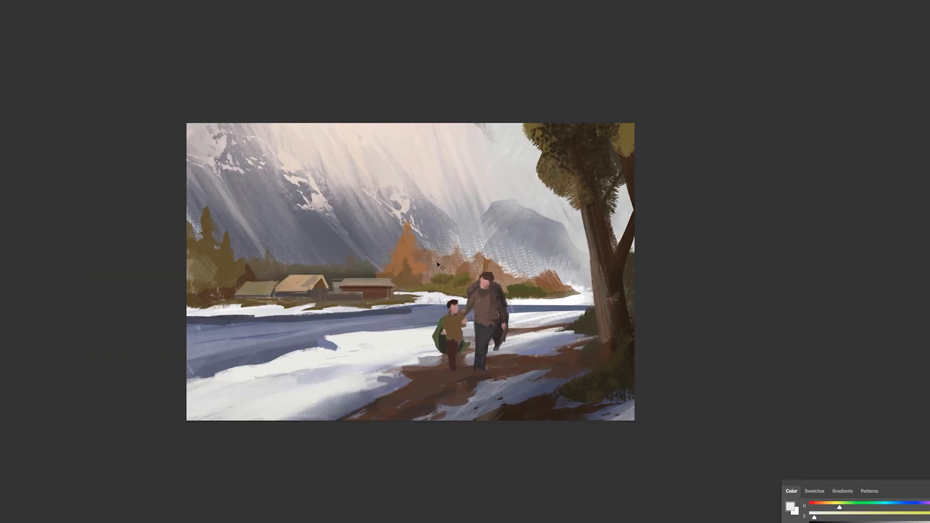
key(ctrl+m)
drag(762, 513, 764, 520)
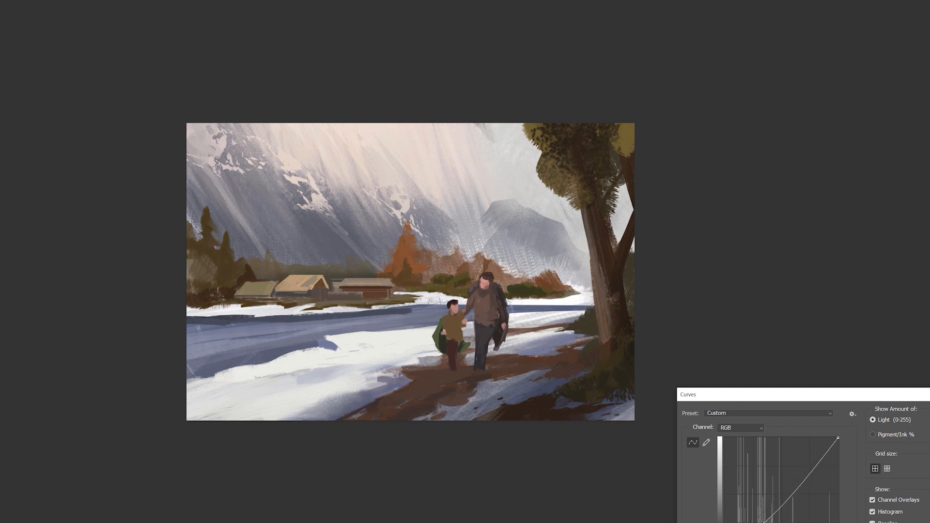
drag(808, 465, 810, 461)
key(Return)
Apply a Curves adjustment with the previous settings to the layer at the red cabin, and undo a stray layer move.
click(373, 295)
key(ctrl+alt+m)
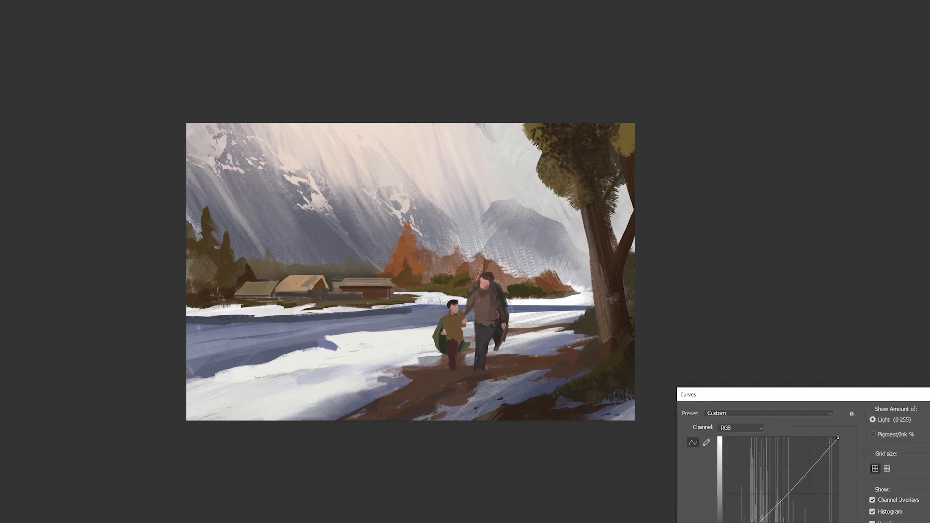
key(Return)
drag(456, 197, 463, 193)
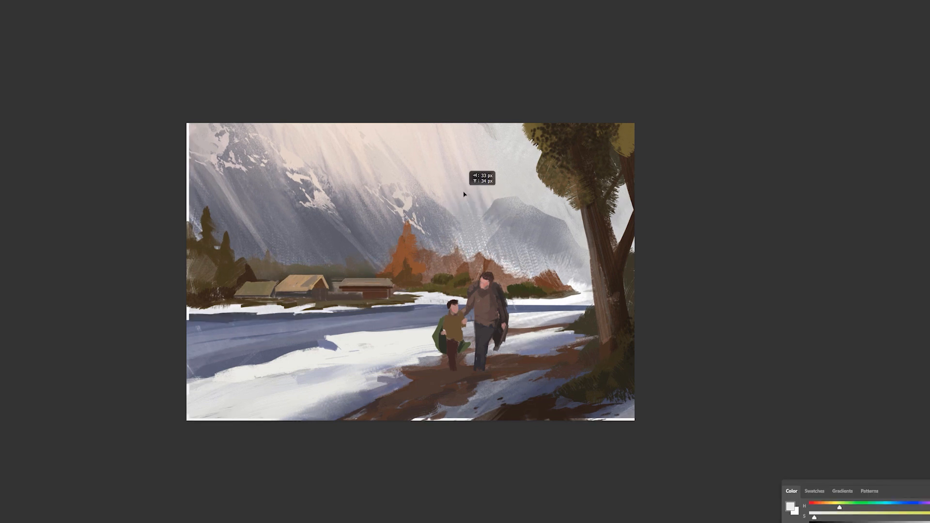
key(ctrl+z)
Stamp small dark pine trees behind the cabins and beside the tall trees with a tree-shaped brush preset.
right_click(606, 265)
drag(847, 438, 843, 516)
click(767, 489)
alt+click(319, 267)
alt+click(523, 288)
click(357, 260)
click(348, 267)
click(371, 266)
click(338, 269)
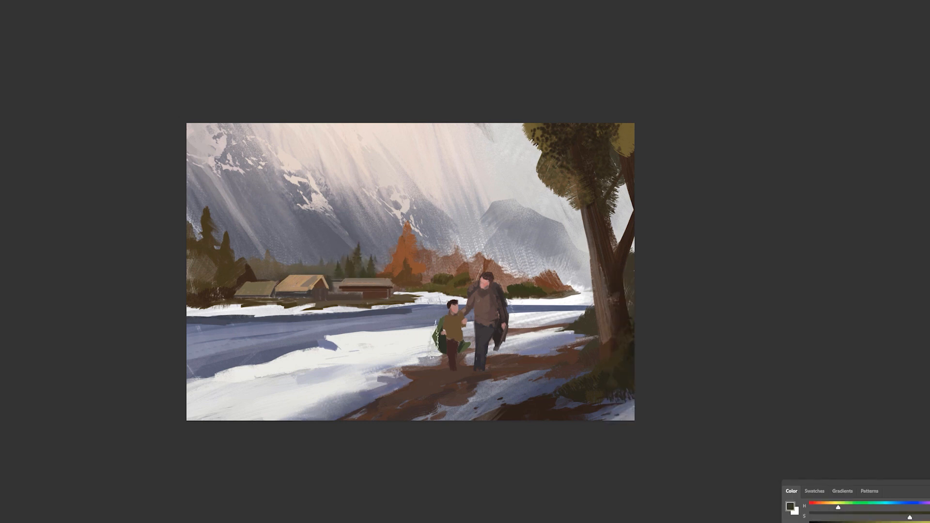
click(264, 264)
click(283, 271)
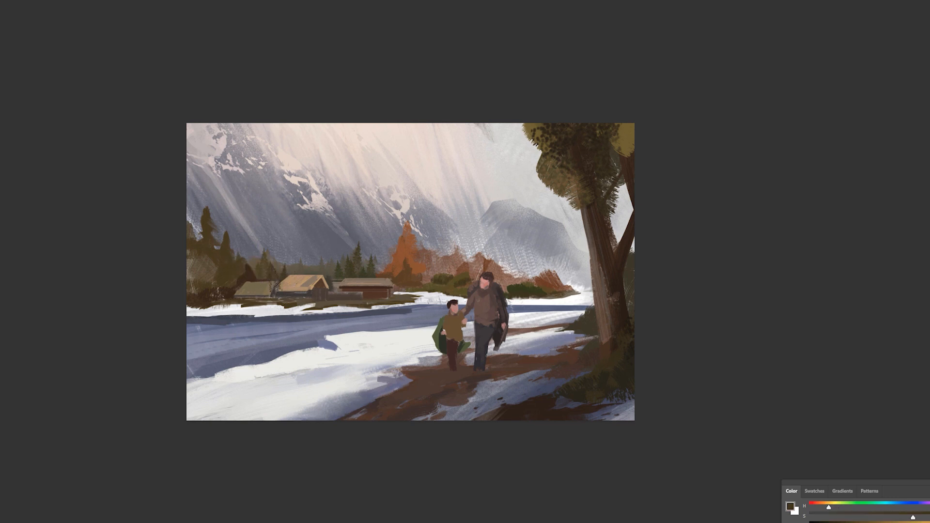
Flip the canvas horizontally and repaint the light side of the large tree trunk in dark brown with another brush preset.
alt+click(301, 293)
key(ctrl+shift+h)
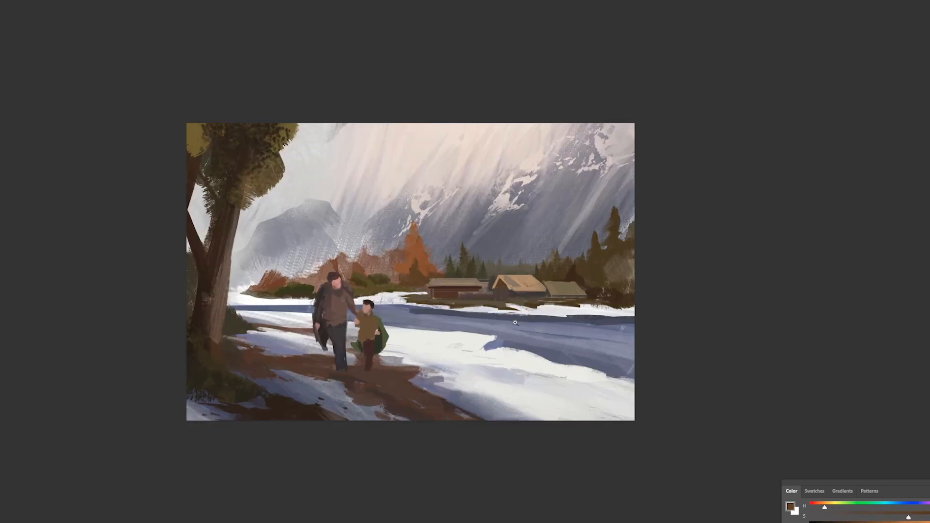
drag(407, 321, 458, 327)
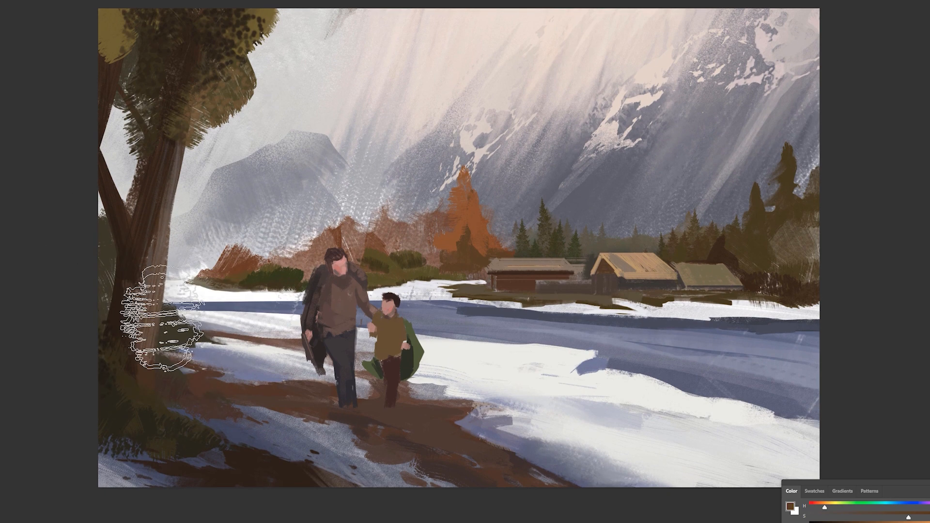
right_click(150, 314)
scroll(289, 402, up, 10)
click(249, 452)
alt+click(145, 320)
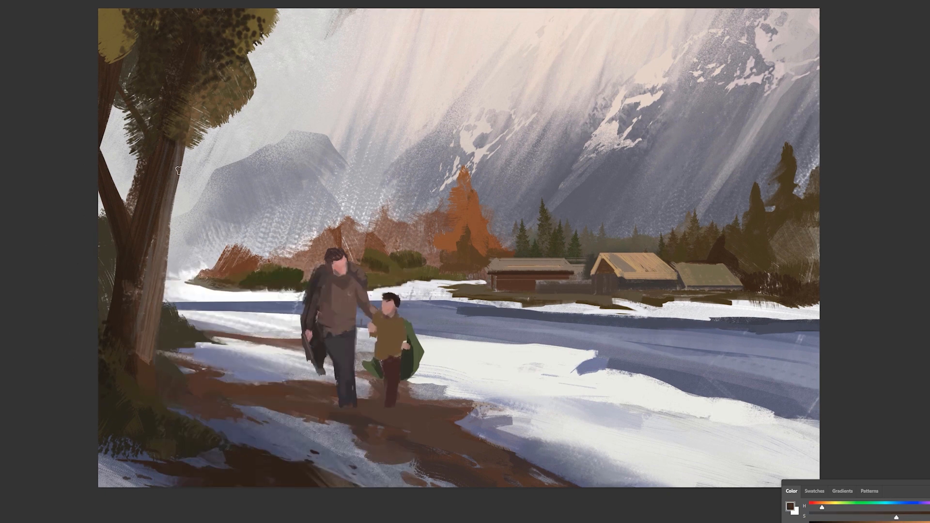
drag(177, 150, 148, 363)
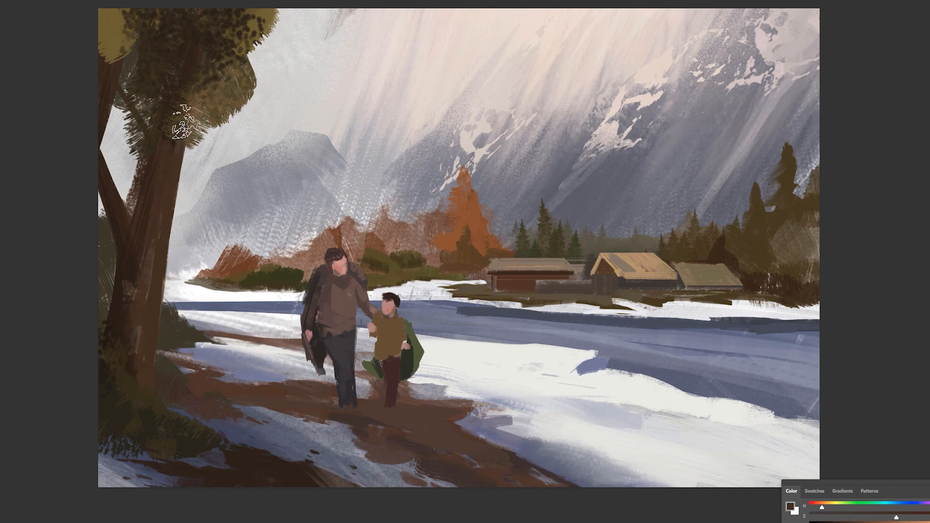
Try lighter brown bark strokes down the large trunk with a textured brush, and undo them.
right_click(402, 264)
double_click(564, 451)
alt+click(146, 325)
drag(158, 259, 150, 339)
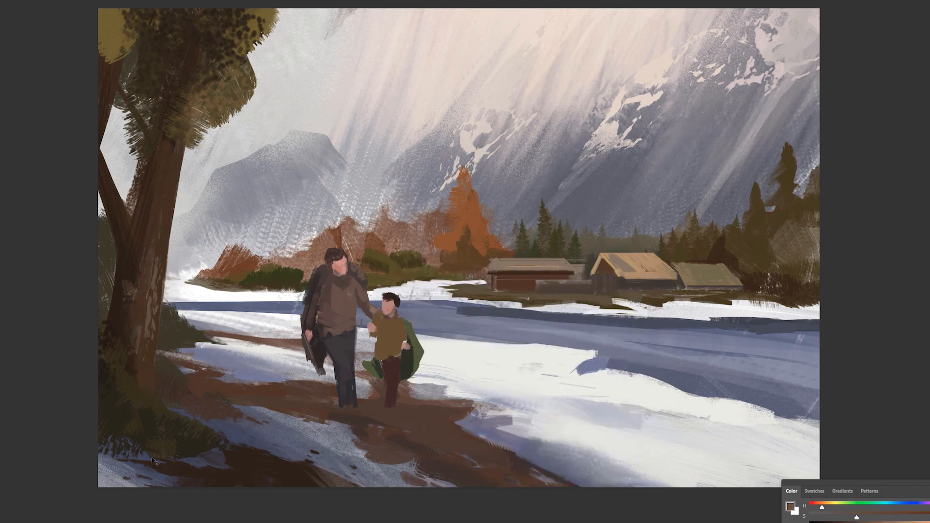
key(ctrl+z)
click(875, 522)
drag(169, 140, 144, 383)
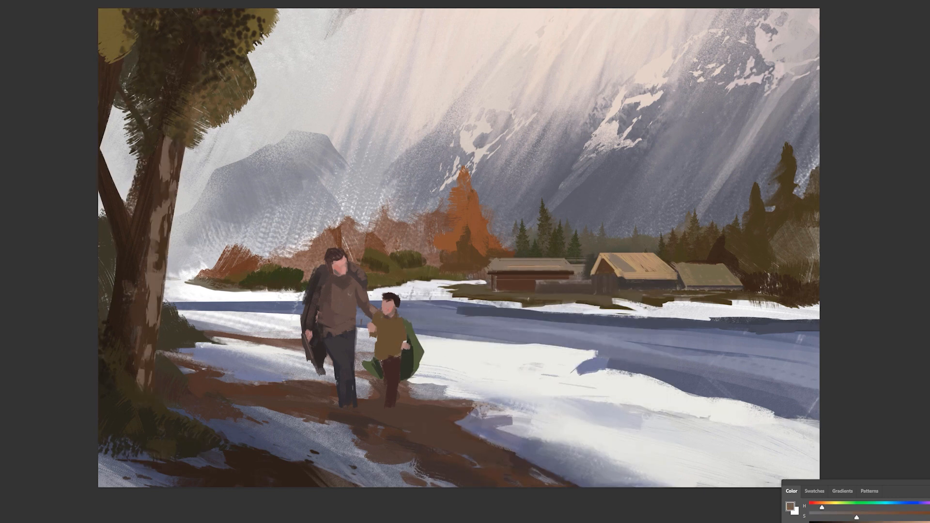
key(ctrl+z)
click(895, 518)
key(ctrl+z)
key(ctrl+z)
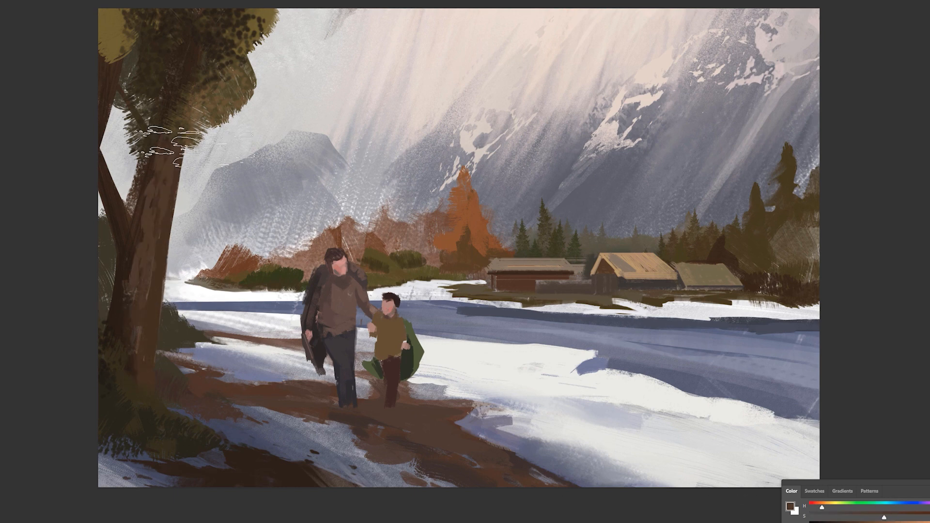
Paint subtle brown bark texture down the large tree trunk, using colours sampled from the trunk.
drag(163, 157, 152, 356)
alt+click(170, 160)
mouse_move(188, 102)
mouse_down()
mouse_move(158, 201)
mouse_move(150, 286)
mouse_up()
key(ctrl+z)
drag(155, 208, 149, 252)
Paint olive and dark foliage clumps on the large tree's crown and beside its trunk with another brush, undoing the last strokes.
right_click(458, 241)
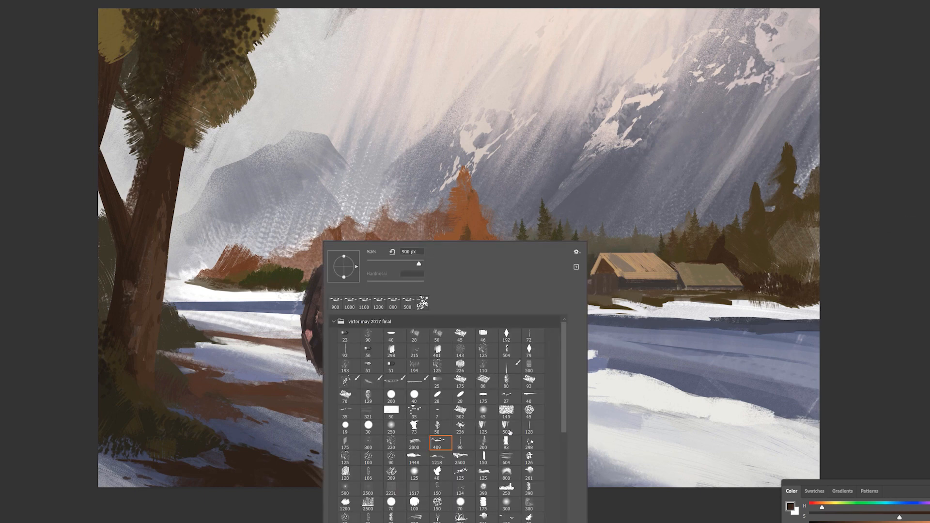
click(422, 303)
click(645, 352)
alt+click(225, 92)
mouse_move(231, 78)
mouse_down()
mouse_move(235, 109)
mouse_move(215, 121)
mouse_up()
mouse_move(127, 212)
mouse_down()
mouse_move(104, 169)
mouse_move(128, 148)
mouse_move(114, 232)
mouse_up()
alt+click(140, 186)
drag(145, 166, 204, 151)
mouse_move(250, 94)
mouse_down()
mouse_move(269, 117)
mouse_move(254, 51)
mouse_up()
drag(267, 26, 296, 27)
key(ctrl+z)
key(ctrl+z)
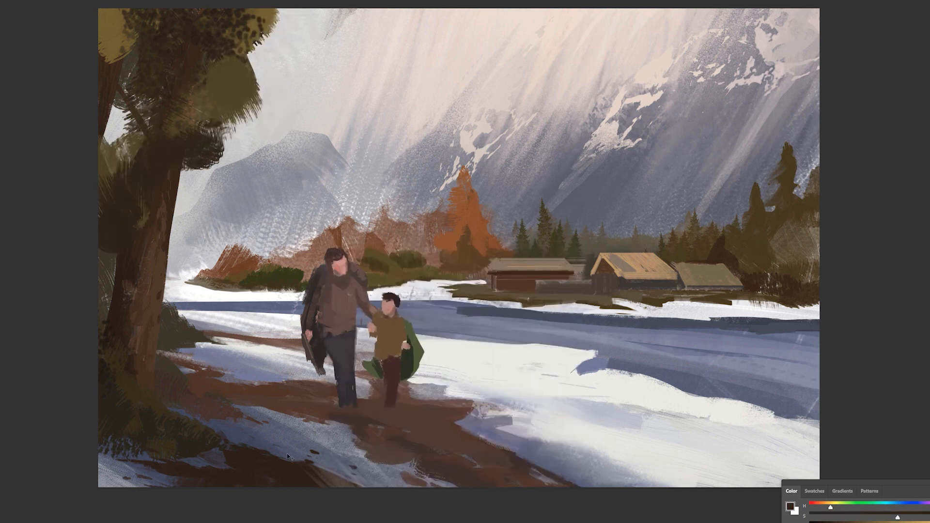
key(ctrl+z)
Extend the tree's crown outward over the sky with dark leaf strokes, and undo the strokes tried below it.
drag(242, 61, 322, 32)
key(ctrl+z)
drag(267, 141, 235, 153)
drag(290, 89, 242, 140)
drag(227, 113, 198, 128)
key(ctrl+z)
key(ctrl+z)
key(ctrl+z)
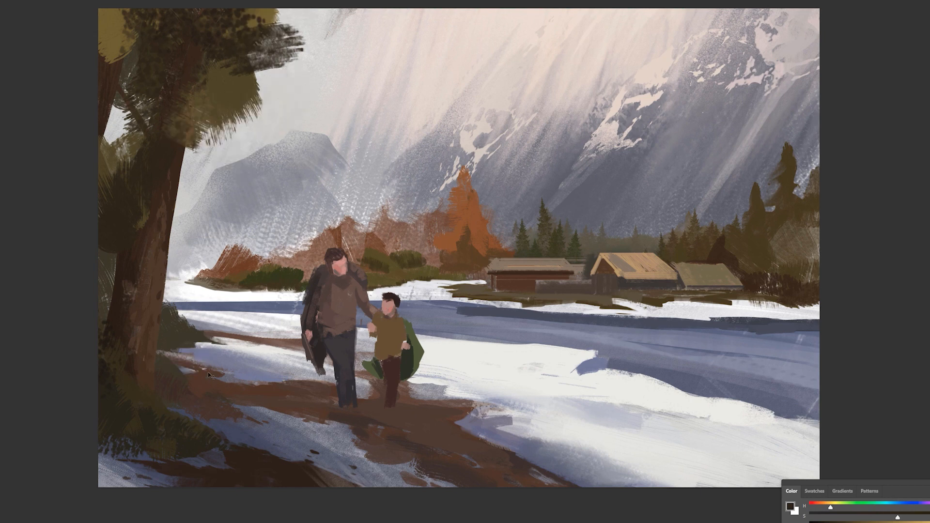
Flip the canvas horizontally and add dark foliage strokes along the outer edge and underside of the tree's crown.
key(F2)
drag(652, 41, 642, 24)
drag(661, 32, 612, 20)
drag(673, 62, 654, 70)
drag(759, 191, 734, 189)
drag(741, 150, 717, 140)
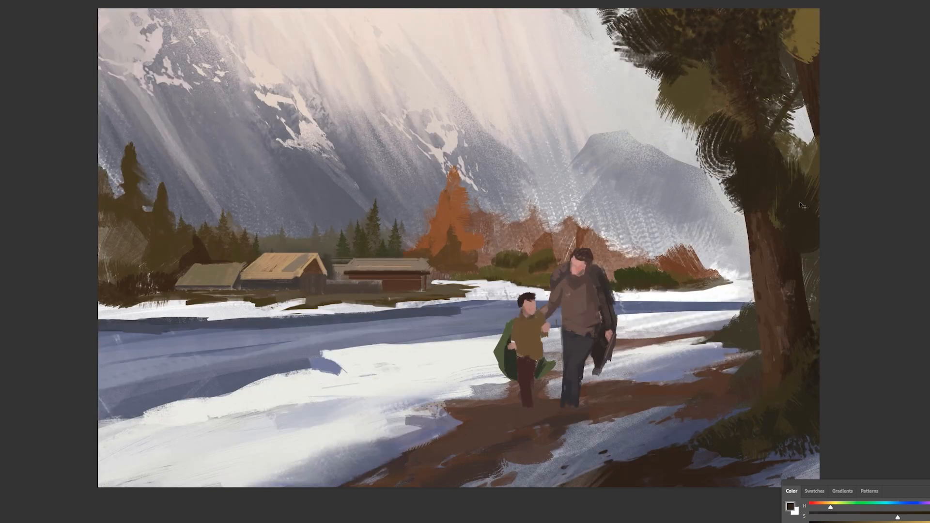
Paint dark grass strokes around the base of the large tree, undoing the one beside the lower trunk.
drag(771, 335, 748, 339)
key(ctrl+z)
drag(768, 395, 741, 392)
drag(734, 412, 693, 419)
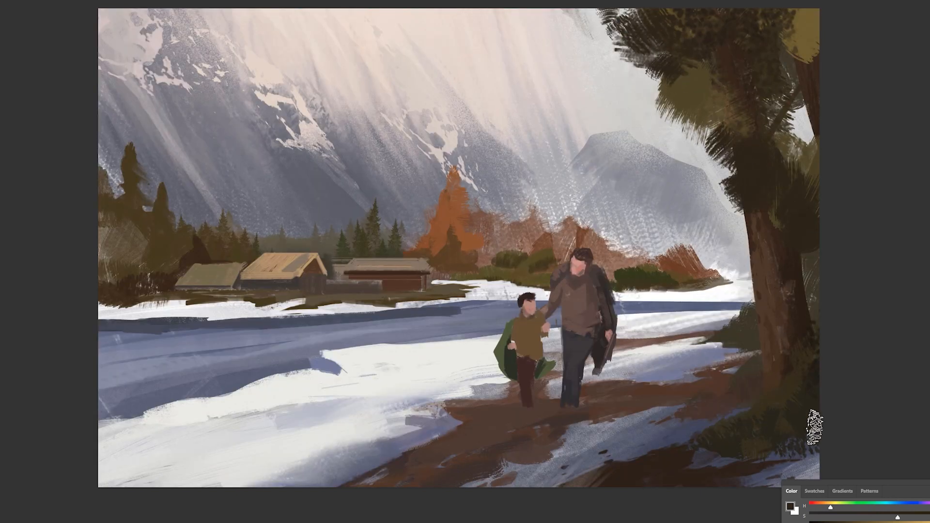
Choose another brush preset and paint a sampled dark tone over the tree's upper foliage and the trunk's shaded side.
right_click(652, 436)
double_click(812, 482)
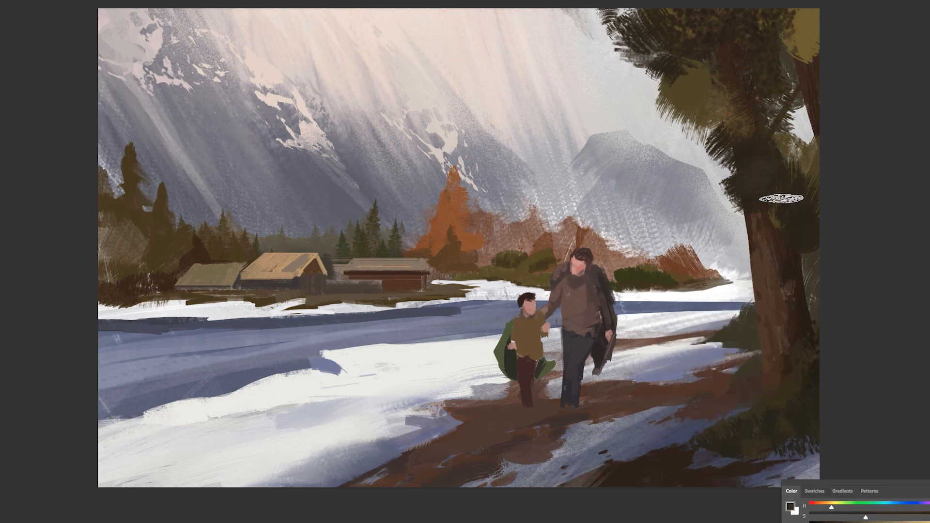
alt+click(792, 181)
drag(801, 41, 816, 9)
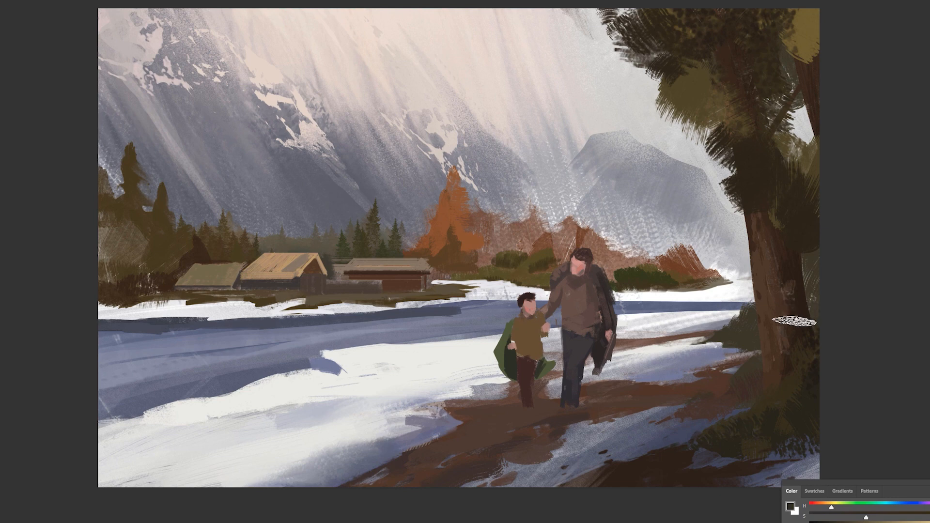
Choose another brush and a light warm colour, and dab small light patches on the tree's crown, undoing the trunk stroke.
right_click(774, 242)
alt+click(792, 224)
click(825, 507)
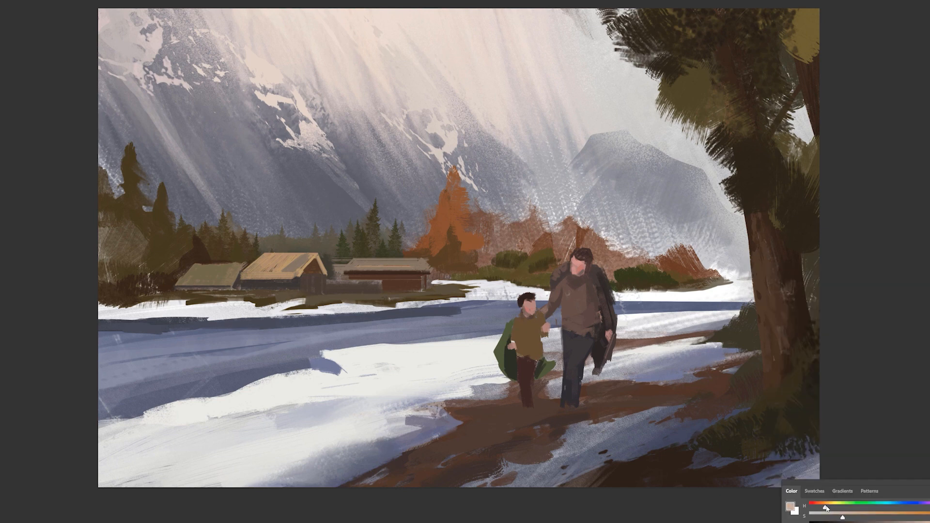
drag(639, 22, 649, 28)
drag(775, 218, 760, 359)
key(ctrl+z)
drag(755, 41, 759, 55)
Sample a dark brown for the tree's upper branches and open sky gaps in the outer part of its crown.
alt+click(718, 14)
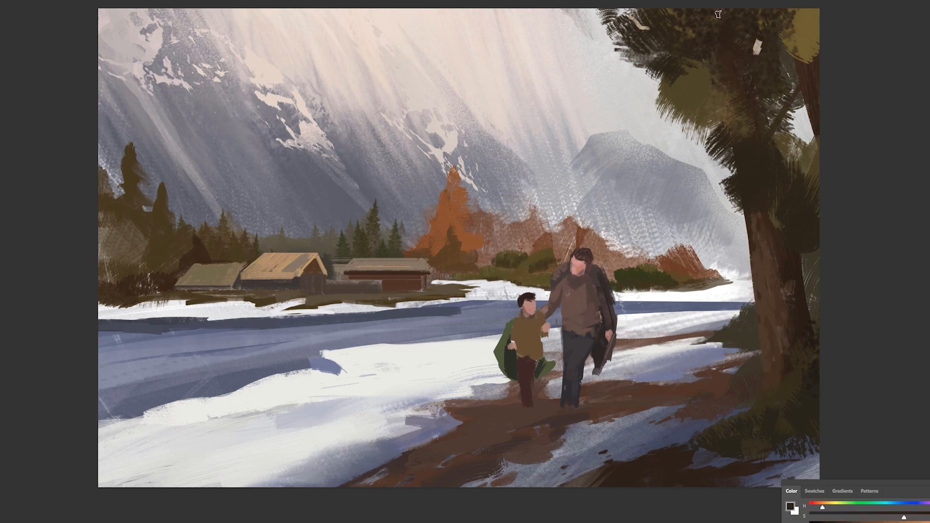
mouse_move(717, 15)
mouse_down()
mouse_move(744, 56)
mouse_move(739, 107)
mouse_move(749, 124)
mouse_move(717, 152)
mouse_move(731, 158)
mouse_move(723, 109)
mouse_up()
mouse_move(697, 62)
mouse_down()
mouse_move(633, 18)
mouse_move(665, 14)
mouse_move(705, 94)
mouse_up()
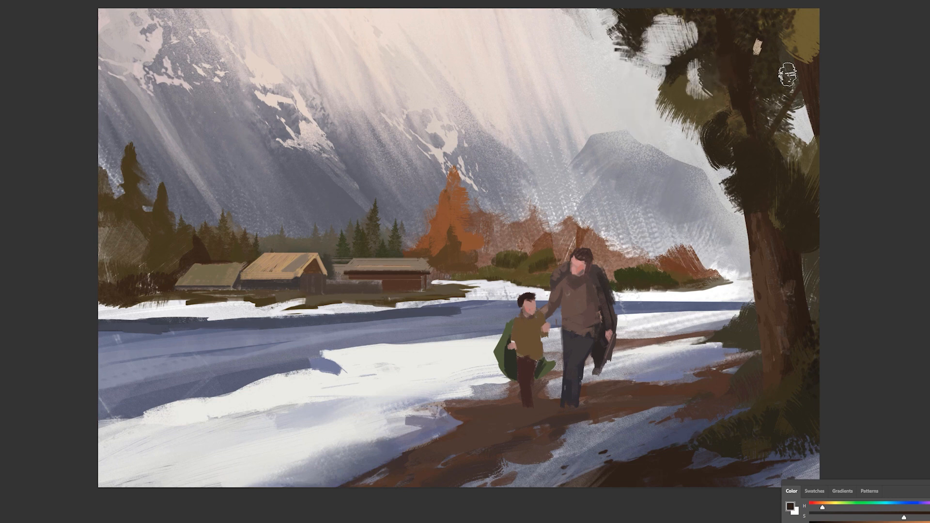
drag(690, 24, 647, 68)
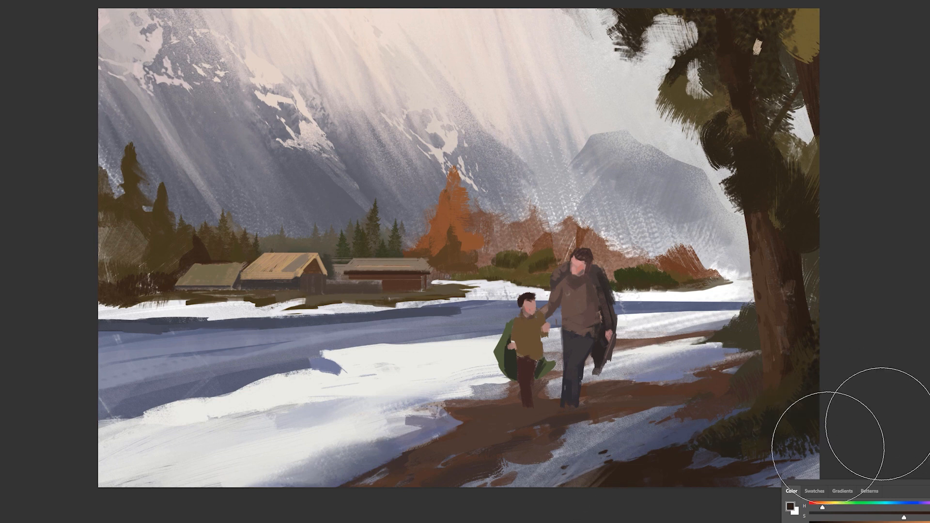
Sample dark and tan tones to darken the middle hut's gable wall and add pale planks beside it.
alt+click(741, 446)
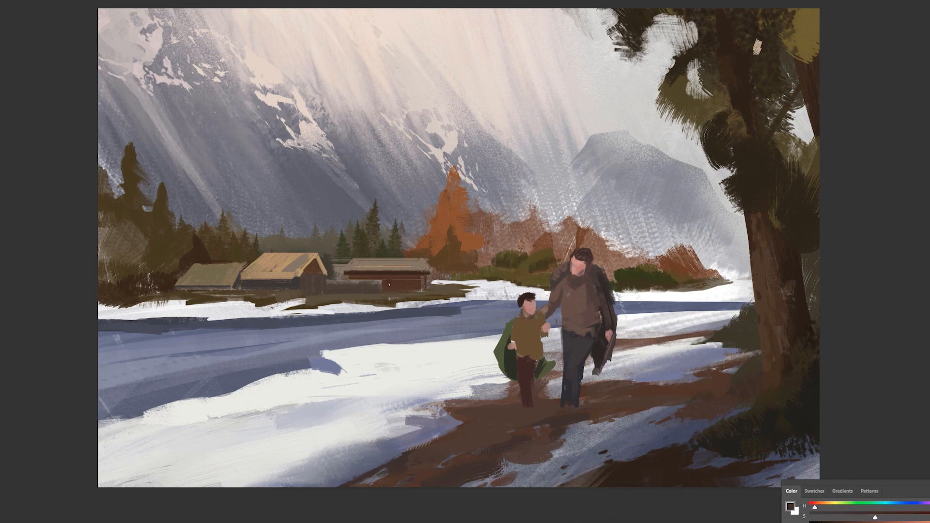
alt+click(249, 286)
alt+click(310, 279)
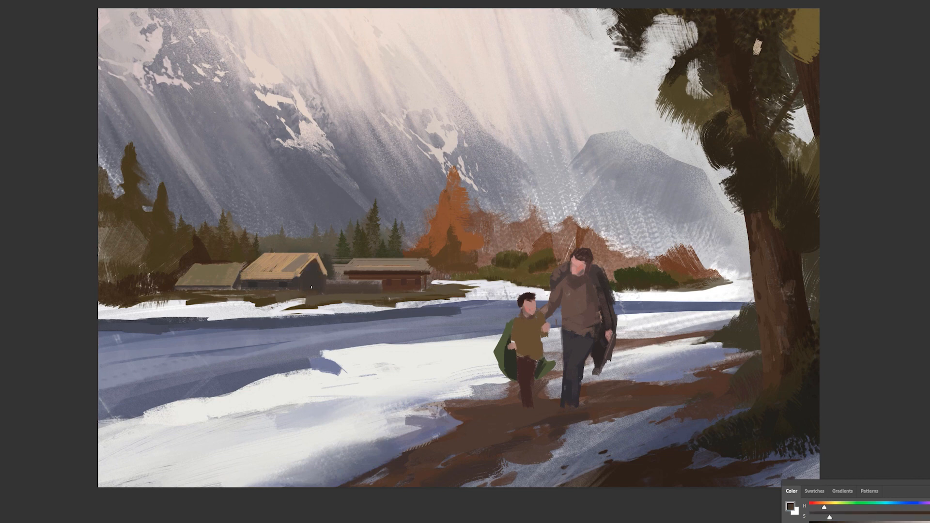
alt+click(325, 266)
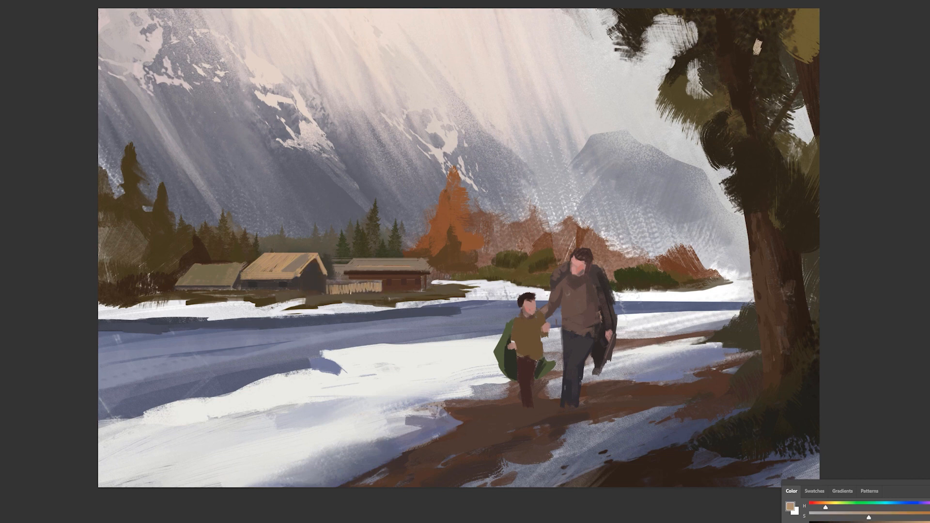
Repaint the long hut's wall with sampled dark red-brown strokes and cover the pale planks beside it.
alt+click(387, 284)
drag(382, 284, 350, 285)
drag(349, 274, 345, 286)
alt+click(356, 277)
mouse_move(352, 277)
mouse_down()
mouse_move(416, 277)
mouse_move(380, 290)
mouse_up()
drag(384, 283, 417, 288)
mouse_move(417, 290)
mouse_down()
mouse_move(325, 293)
mouse_move(301, 275)
mouse_up()
Shade the middle hut's gable wall and base with dark tones sampled from the huts.
alt+click(331, 293)
alt+click(315, 287)
drag(291, 280, 246, 281)
alt+click(290, 287)
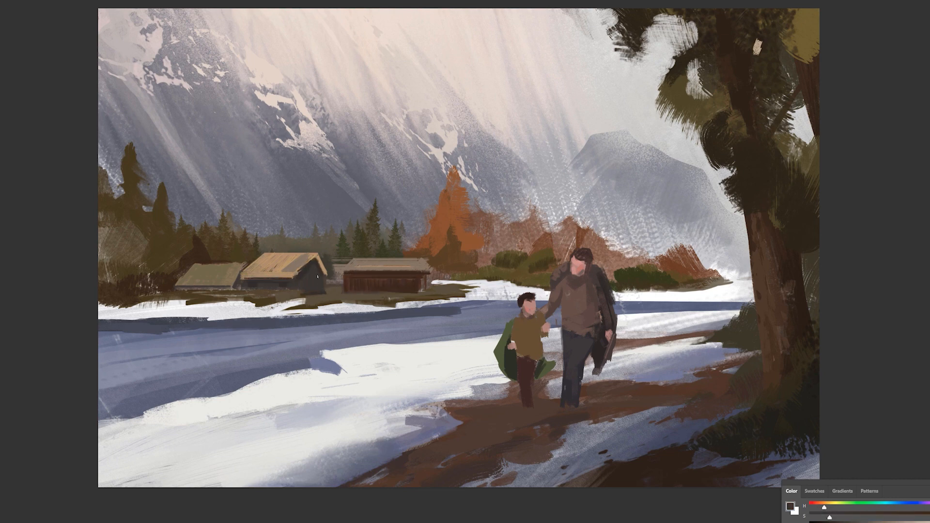
alt+click(310, 292)
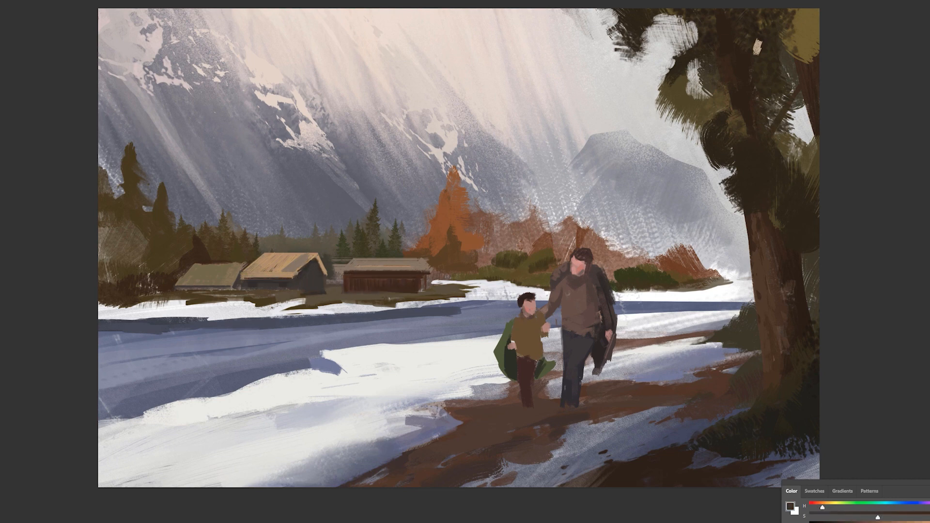
alt+click(379, 286)
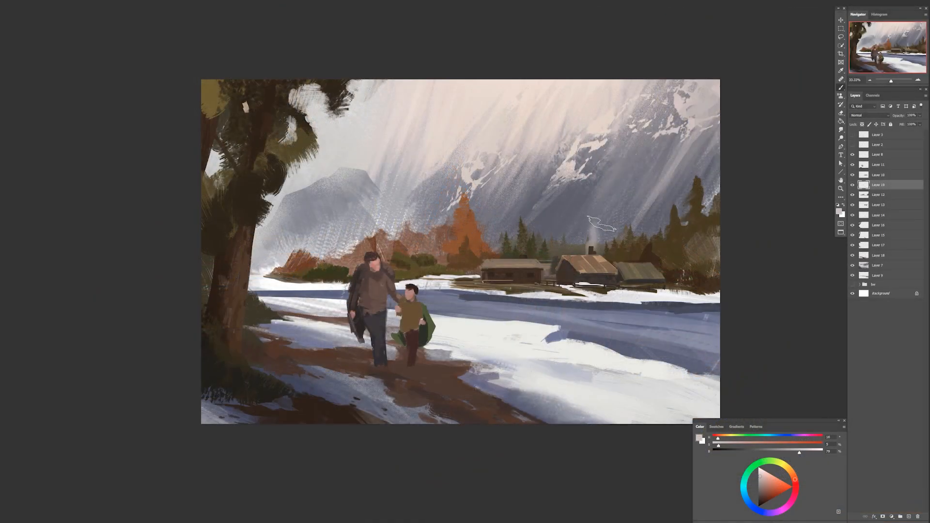
Paint a pale smoke plume drifting up from the middle hut's chimney, undoing the first stroke.
mouse_move(602, 223)
mouse_down()
mouse_move(651, 168)
mouse_move(667, 174)
mouse_up()
key(ctrl+z)
drag(595, 242, 642, 181)
Thin the base of the smoke plume with a smaller eraser and smudge its upper end.
key(e)
key(bracketleft)
key(bracketleft)
key(bracketleft)
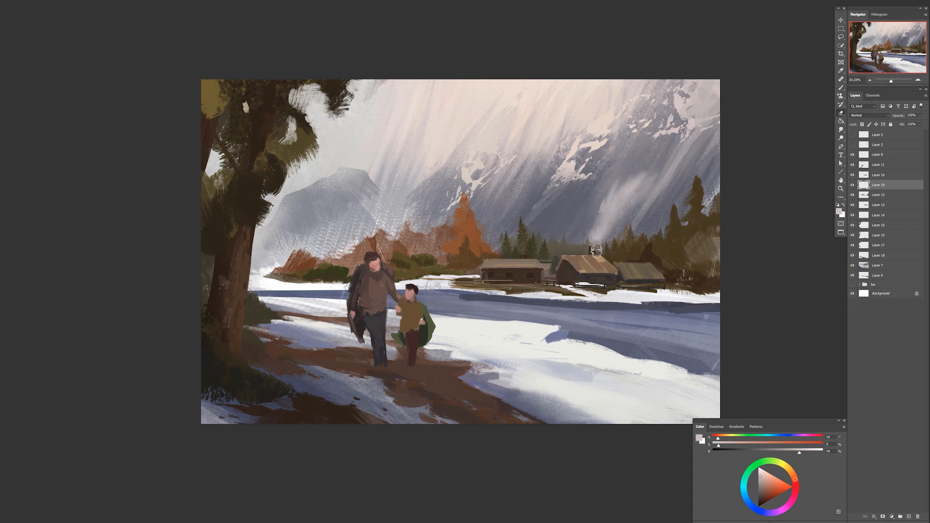
drag(597, 250, 606, 230)
key(r)
drag(621, 180, 631, 170)
Paint, thin and smudge a second smoke plume above the long hut, and flip the canvas horizontally.
key(b)
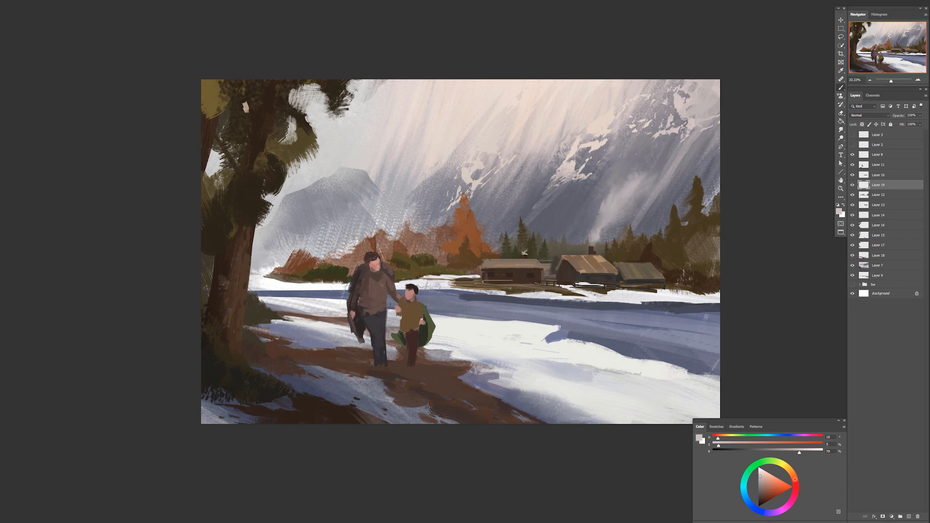
drag(525, 253, 546, 216)
key(e)
drag(533, 258, 532, 240)
key(r)
drag(530, 246, 552, 218)
key(ctrl+shift+h)
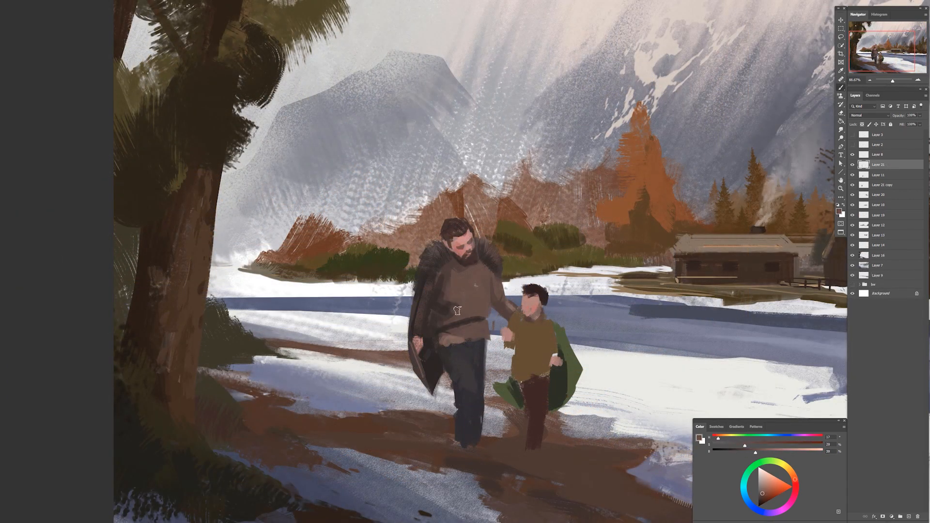
Sample the man's sweater and trouser tones for touch-ups, and flip the canvas horizontally.
alt+click(489, 292)
alt+click(453, 354)
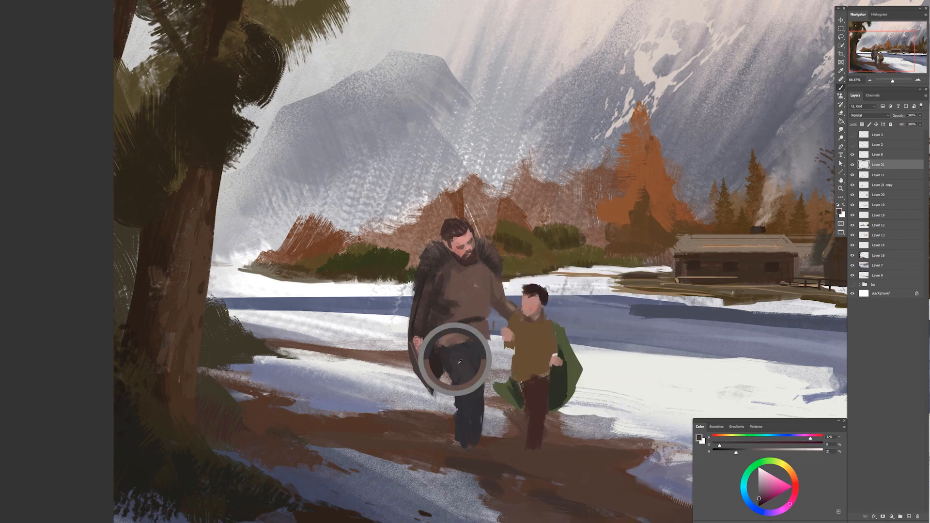
scroll(651, 404, down, 2)
key(ctrl+shift+h)
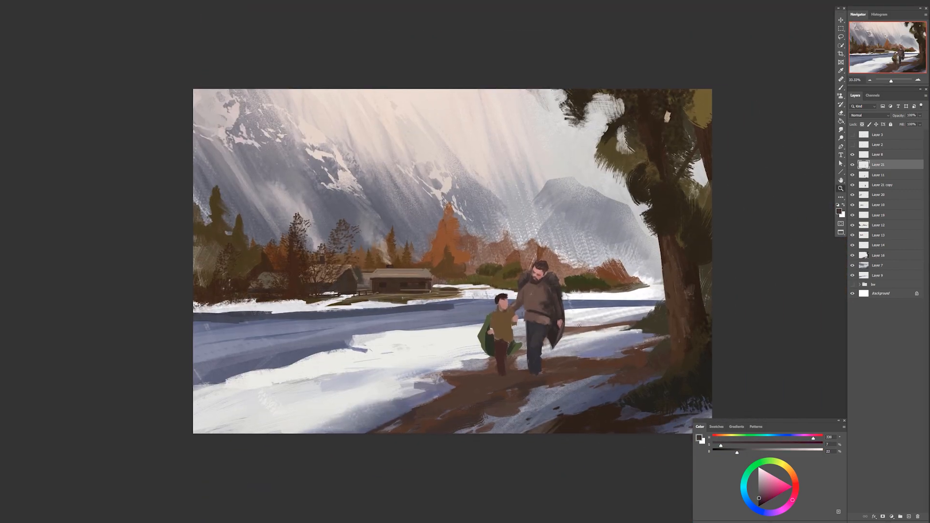
Shade the man's cloak and the shadowed side of his torso with sampled dark browns.
key(b)
alt+click(548, 309)
alt+click(552, 301)
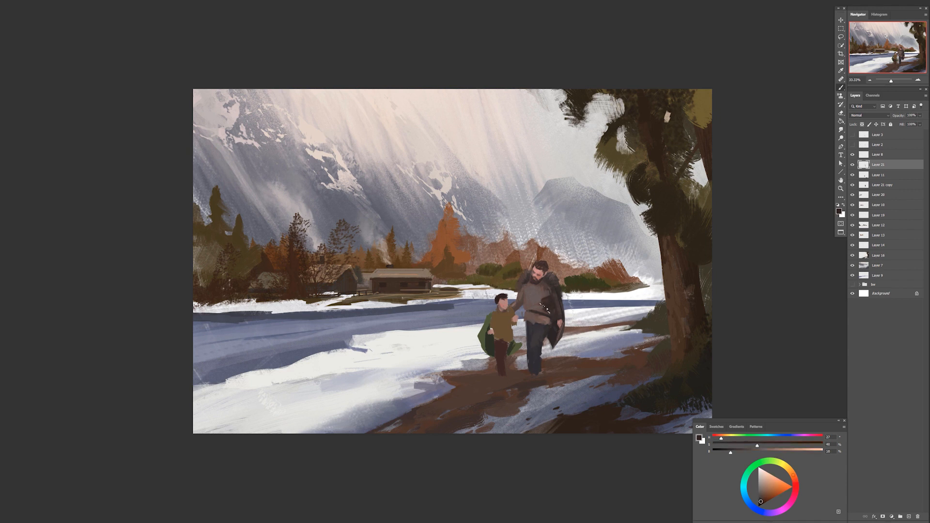
alt+click(555, 311)
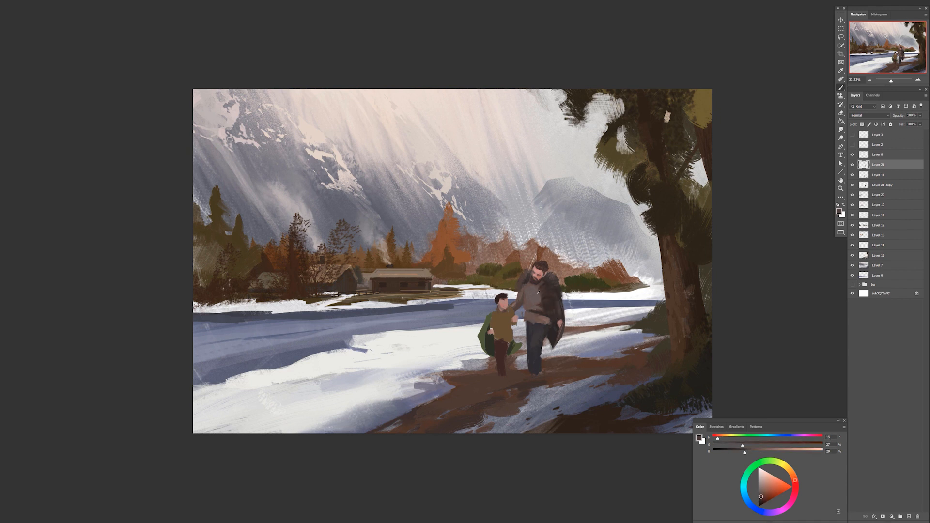
alt+click(546, 330)
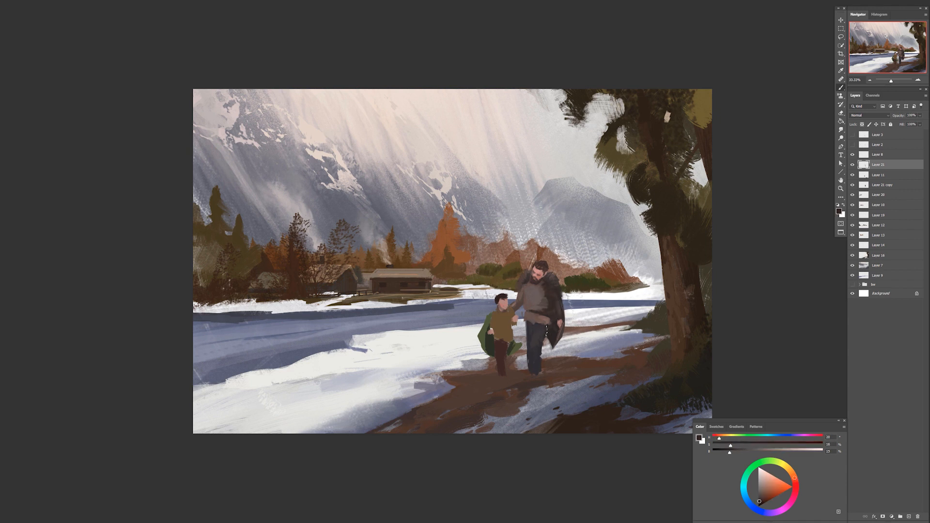
click(740, 452)
Move Layer 21 below Layer 11, merge it with the man's layer beneath, and select the man's head.
key(ctrl+bracketleft)
key(ctrl+e)
key(w)
mouse_move(537, 267)
mouse_down()
mouse_move(545, 276)
mouse_move(504, 291)
mouse_move(538, 242)
mouse_move(527, 303)
mouse_up()
Reposition and rotate the man's selected head slightly with Free Transform, and clear the selection.
scroll(544, 276, up, 3)
key(ctrl+t)
drag(524, 234, 523, 237)
key(Return)
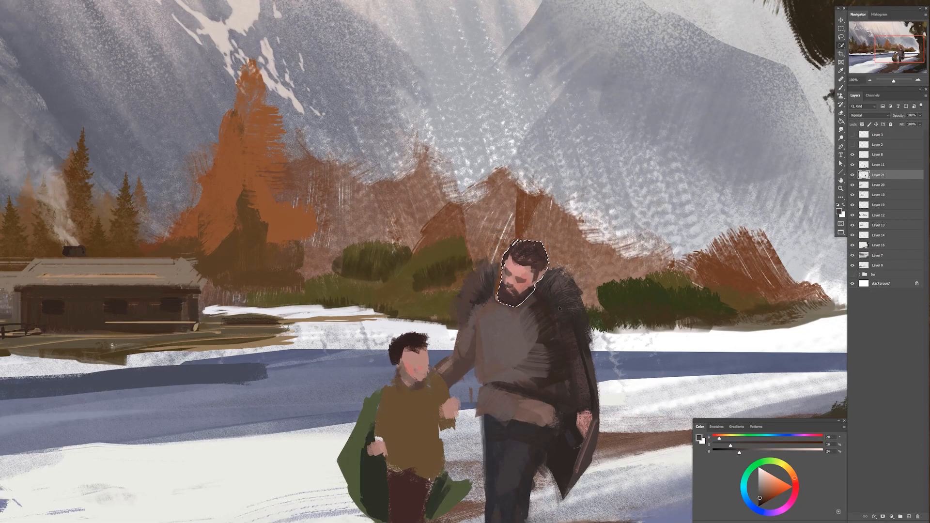
key(ctrl+t)
mouse_move(541, 286)
mouse_down()
mouse_move(544, 278)
mouse_move(502, 304)
mouse_move(519, 307)
mouse_move(548, 270)
mouse_move(474, 286)
mouse_move(566, 292)
mouse_up()
key(Return)
key(ctrl+d)
Sample tones around the man's head, brighten the colour and paint over his beard and fur collar area.
key(b)
alt+click(493, 302)
alt+click(512, 293)
alt+click(548, 291)
drag(731, 452, 743, 452)
mouse_move(543, 273)
mouse_down()
mouse_move(566, 308)
mouse_move(494, 280)
mouse_up()
Examine how the two figures read within the whole composition at reduced size.
key(z)
alt+click(590, 355)
alt+click(590, 355)
alt+click(590, 355)
alt+click(590, 355)
alt+click(590, 356)
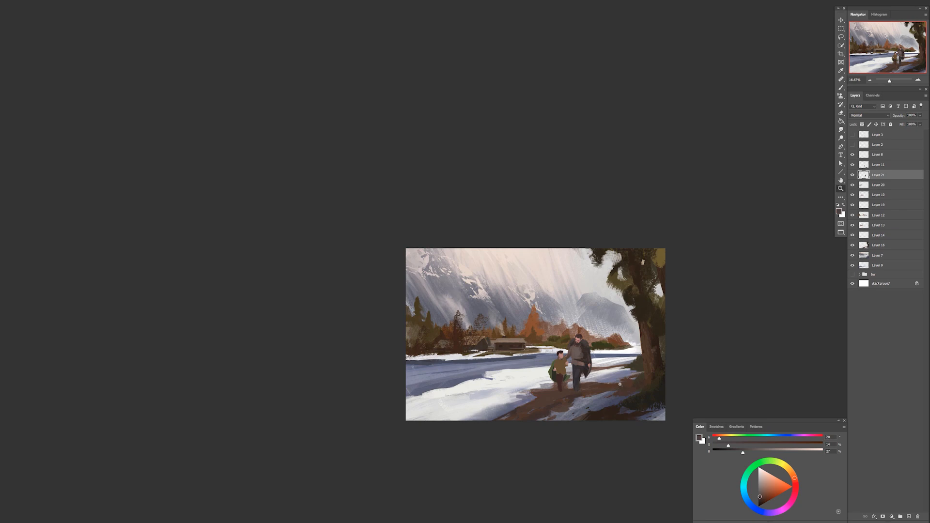
click(596, 362)
click(596, 362)
click(595, 362)
Choose another brush preset and dab a sampled dark brown collar around the man's neck.
key(b)
alt+click(528, 323)
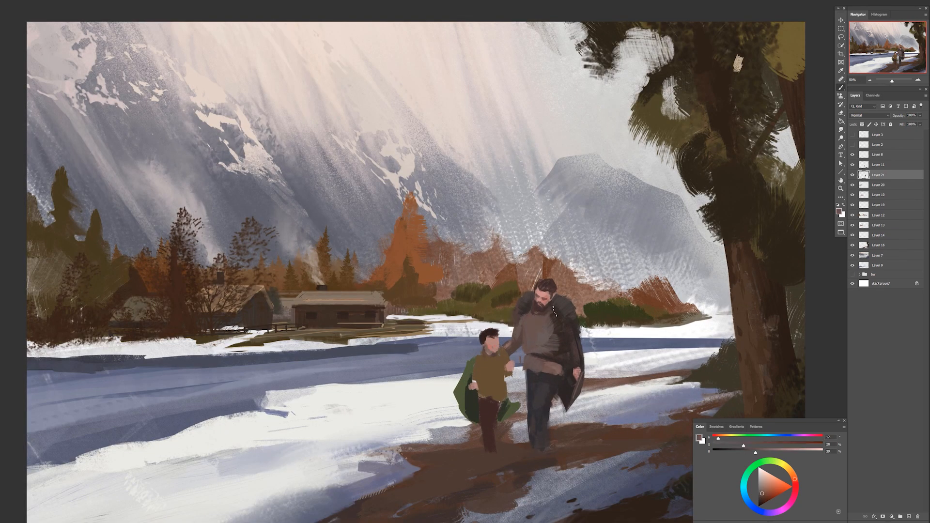
right_click(556, 311)
double_click(611, 331)
key(z)
click(545, 334)
key(b)
alt+click(521, 289)
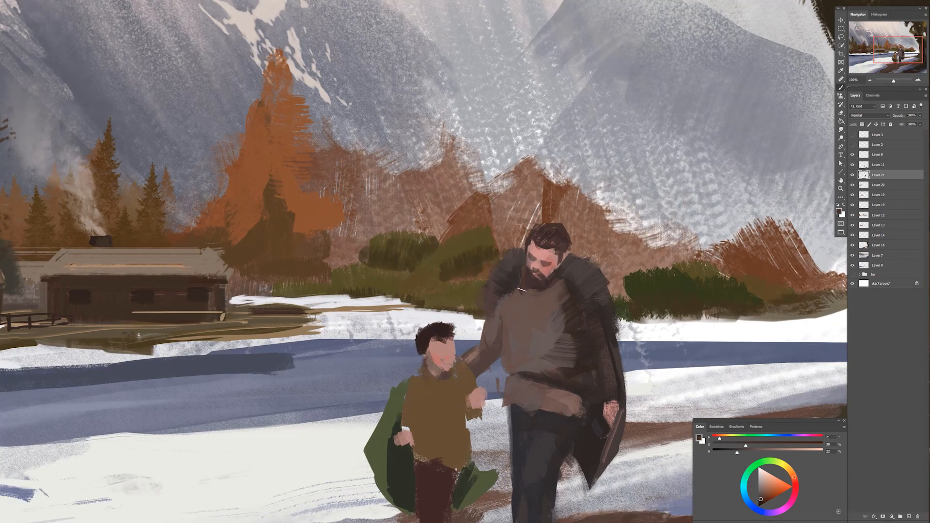
click(521, 291)
click(532, 294)
click(546, 293)
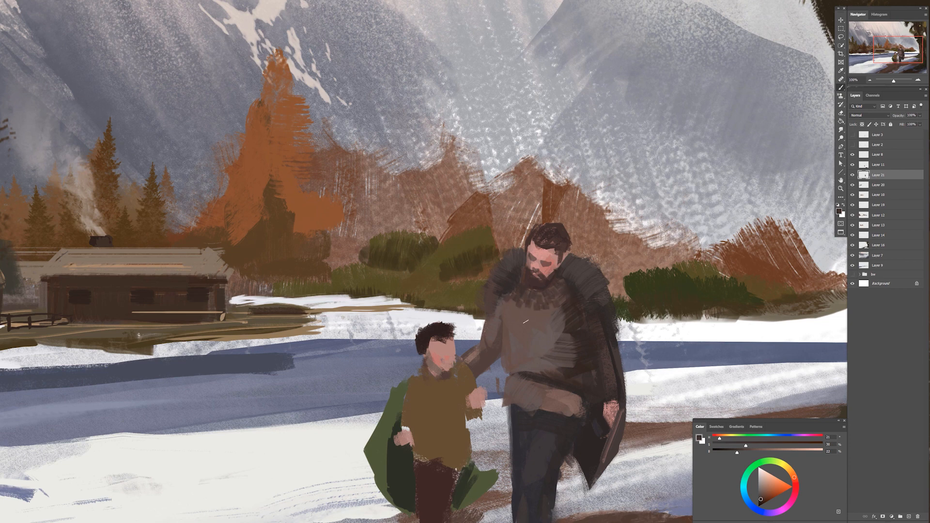
Define the lower edge of the man's collar and darken the sleeve of his outstretched arm.
key(e)
key(b)
drag(509, 303, 560, 313)
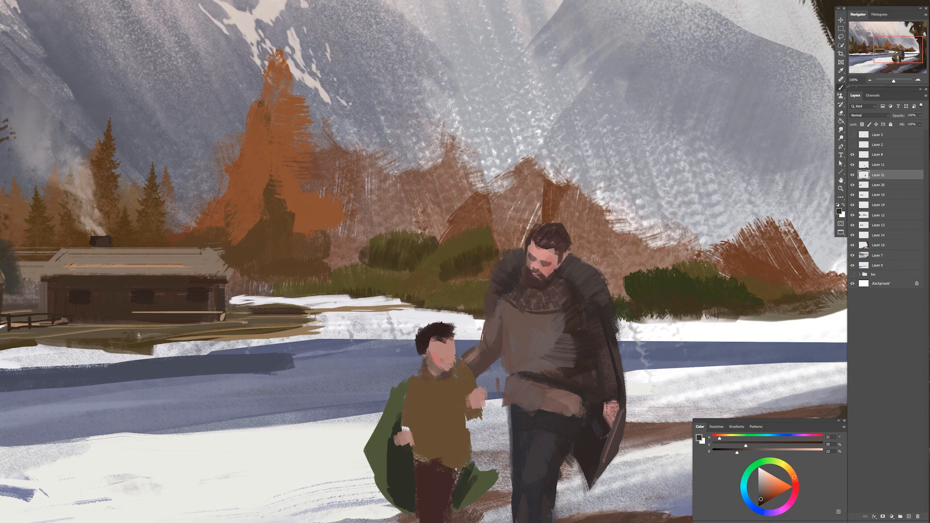
drag(499, 316, 466, 372)
Create a new layer beneath the man and paint a dark quiver of arrows behind his shoulder.
key(ctrl+minus)
key(ctrl+minus)
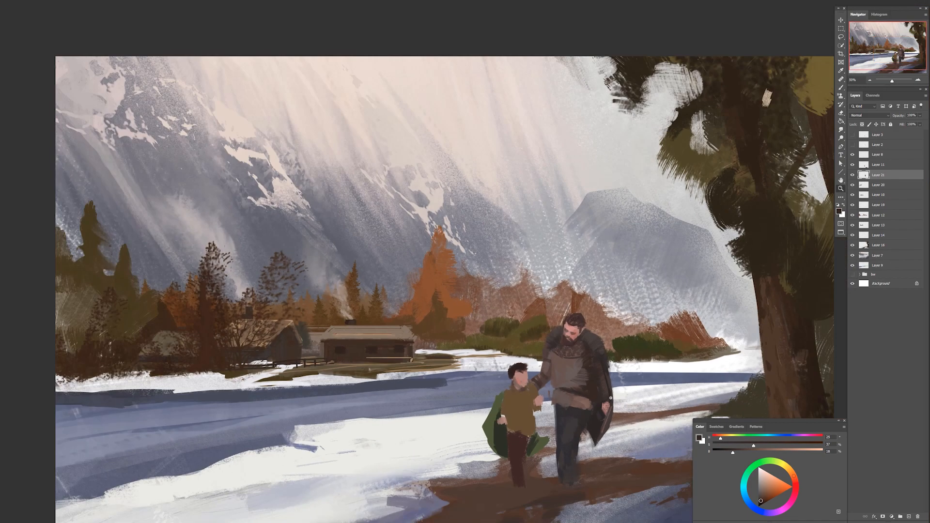
key(ctrl+shift+alt+n)
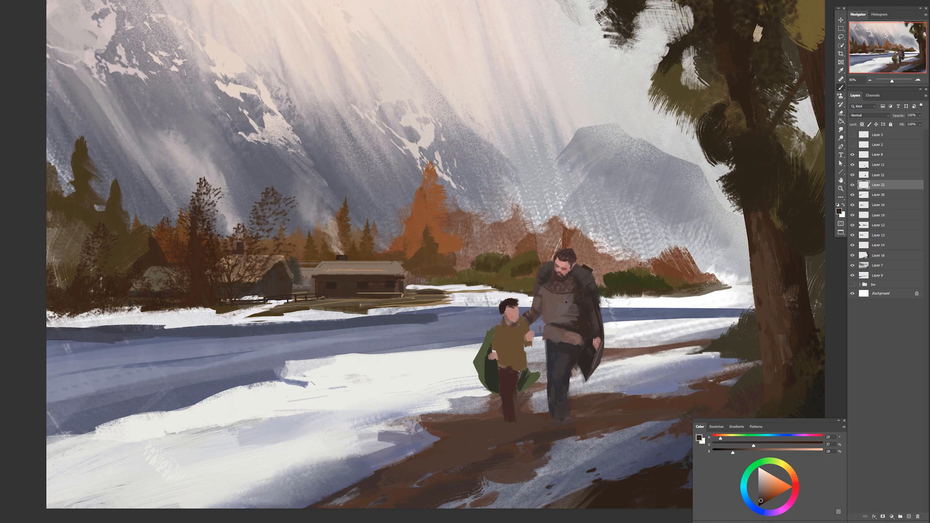
alt+click(587, 269)
mouse_move(591, 272)
mouse_down()
mouse_move(596, 278)
mouse_move(595, 269)
mouse_up()
alt+click(587, 269)
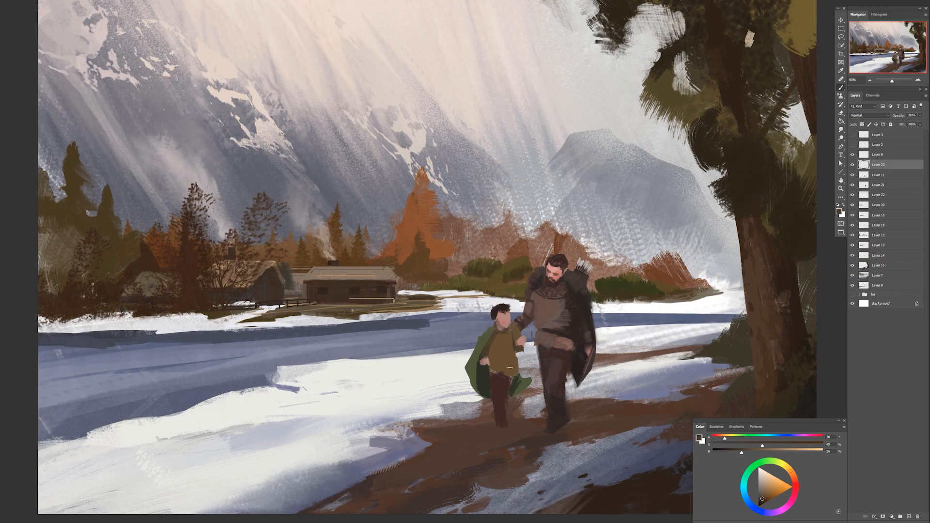
Paint a belt across the boy's tunic with sampled dark reddish browns, and make Layer 11 active for erasing.
alt+click(506, 377)
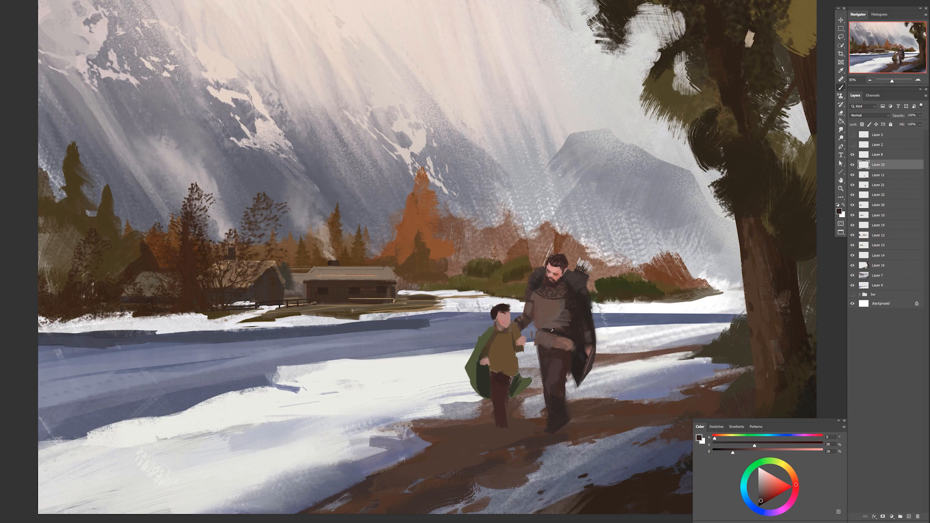
alt+click(501, 403)
alt+click(497, 388)
key(alt+bracketleft)
key(e)
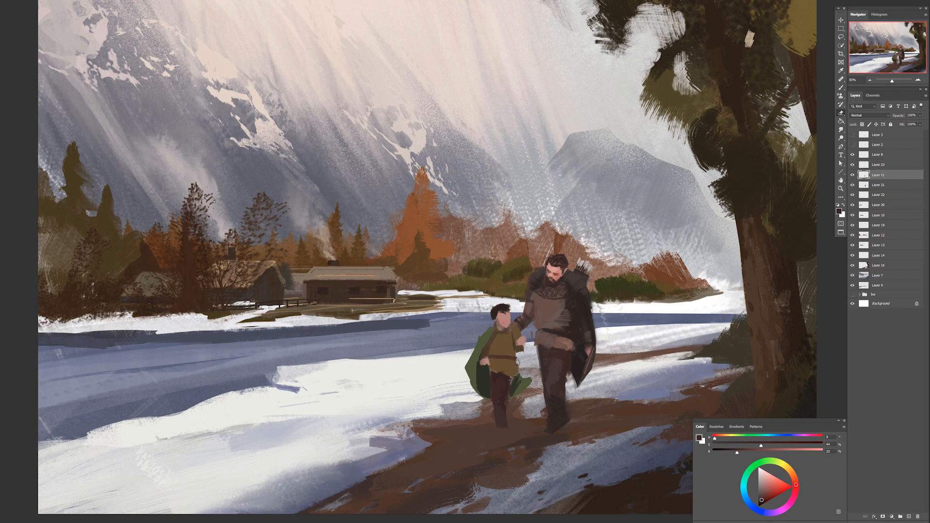
Choose another brush preset, switch to Layer 21 and sample dark tones from the man's collar and cloak.
key(b)
right_click(591, 440)
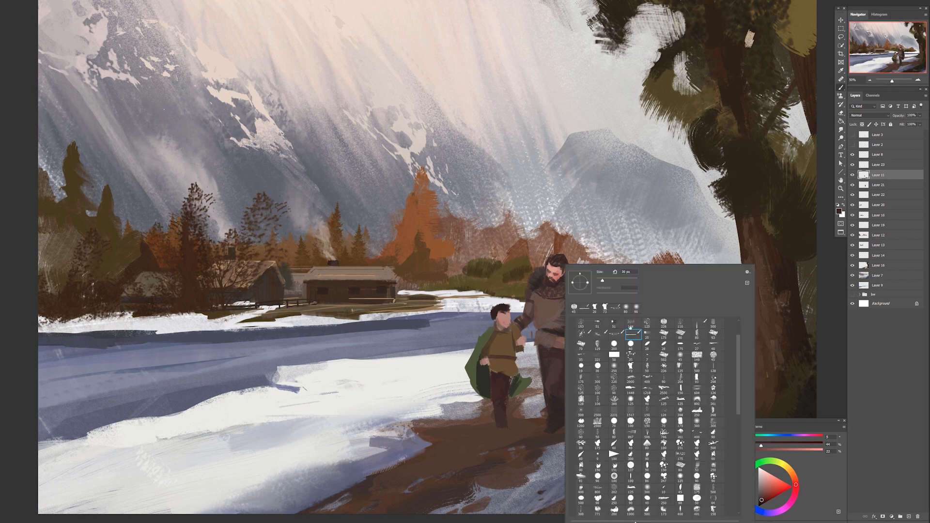
click(634, 343)
key(Return)
key(alt+bracketleft)
alt+click(555, 282)
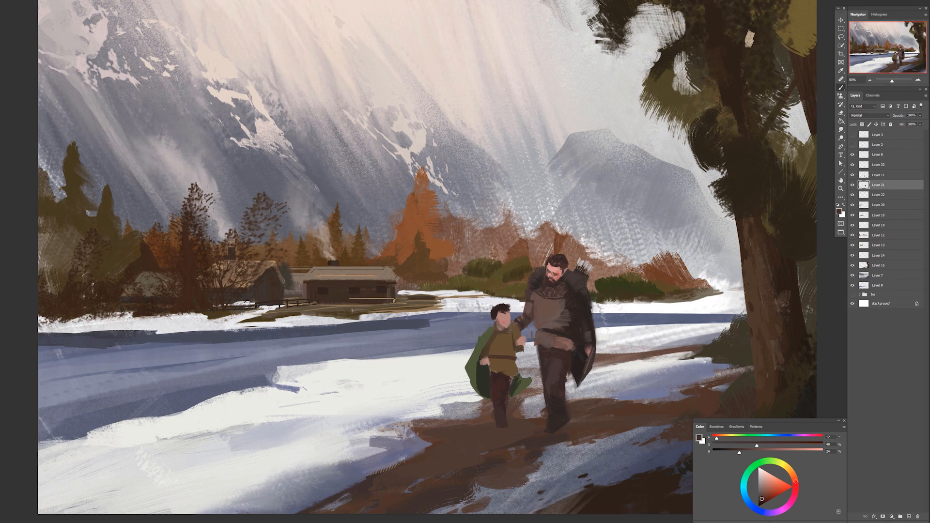
alt+click(565, 280)
alt+click(568, 284)
alt+click(580, 275)
Try a dark diagonal strap across the man's chest and undo it.
drag(565, 288, 536, 335)
key(ctrl+z)
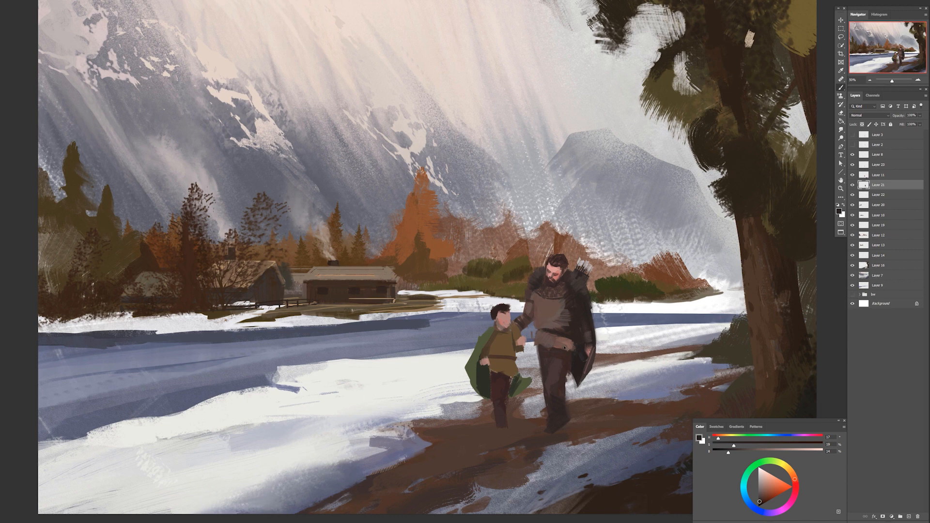
key(ctrl+shift+z)
key(ctrl+z)
key(l)
drag(586, 281, 577, 259)
key(ctrl+d)
Identify the quiver's layer by toggling visibility, select the quiver on Layer 22, and rotate and move it behind the man's other shoulder.
click(853, 175)
click(853, 175)
click(853, 185)
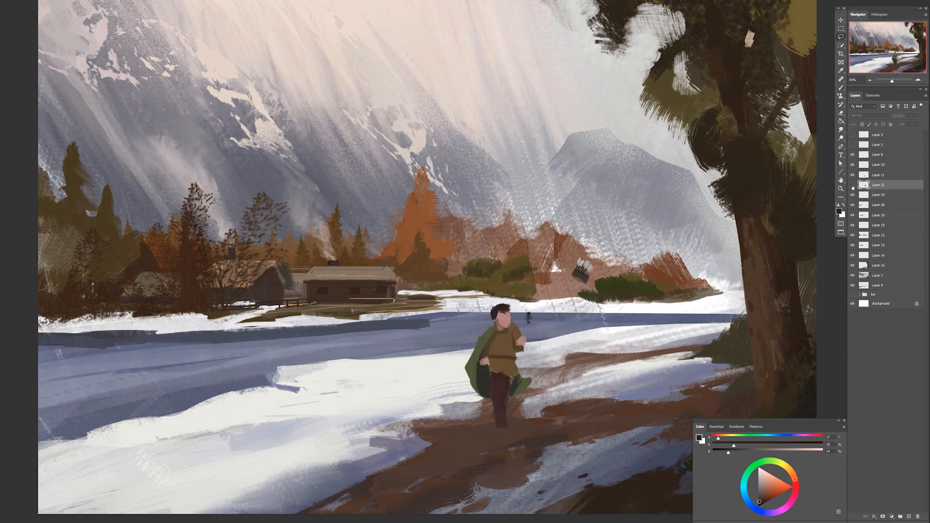
click(852, 185)
click(862, 195)
drag(666, 295, 600, 266)
key(ctrl+t)
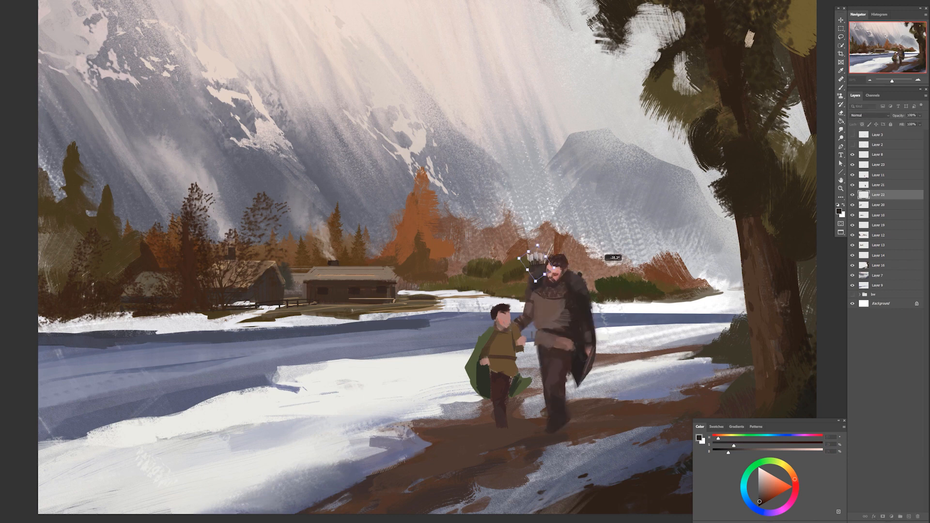
drag(542, 264, 536, 269)
drag(588, 276, 585, 289)
drag(536, 272, 575, 330)
key(Return)
On Layer 21, paint a dark strap running diagonally from the quiver's shoulder across the man's chest.
key(b)
click(862, 185)
key(ctrl+z)
drag(540, 290, 582, 336)
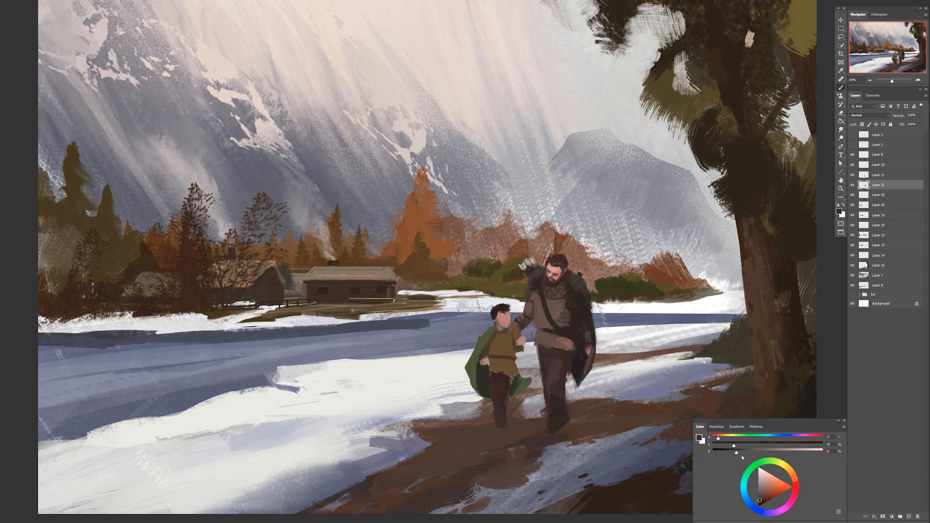
Sample browns from the man's clothing, adjust their brightness, check Layer 21 by toggling its visibility, and refine the shading on his clothes.
click(743, 452)
click(728, 445)
alt+click(546, 301)
click(741, 452)
click(853, 185)
click(853, 185)
alt+click(561, 343)
click(746, 451)
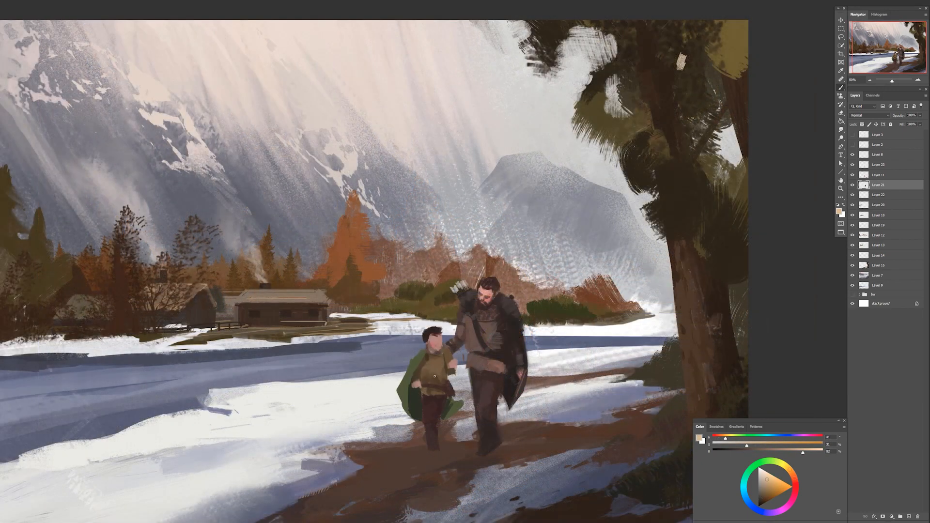
Create a new layer above Layer 23 and paint a reddish-brown bow running diagonally from the man's chest across the boy.
click(877, 165)
click(910, 517)
alt+click(420, 385)
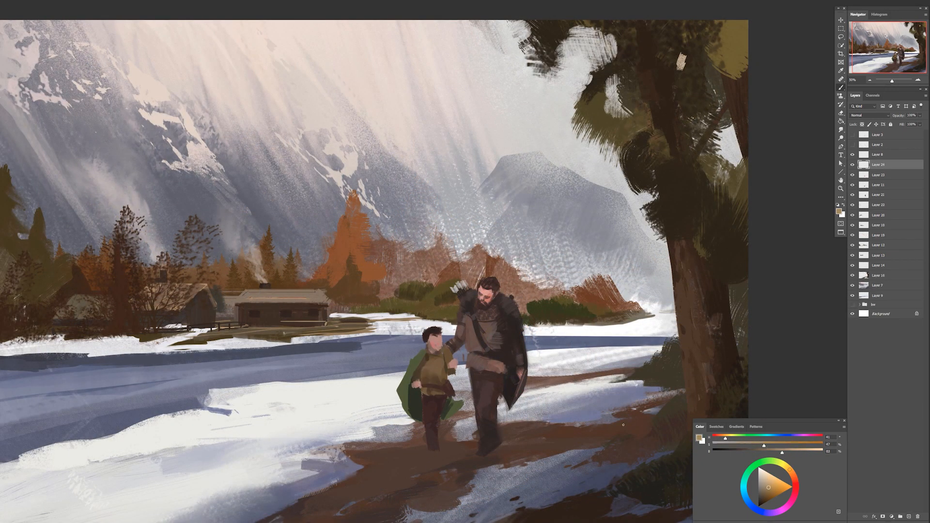
click(760, 451)
click(719, 437)
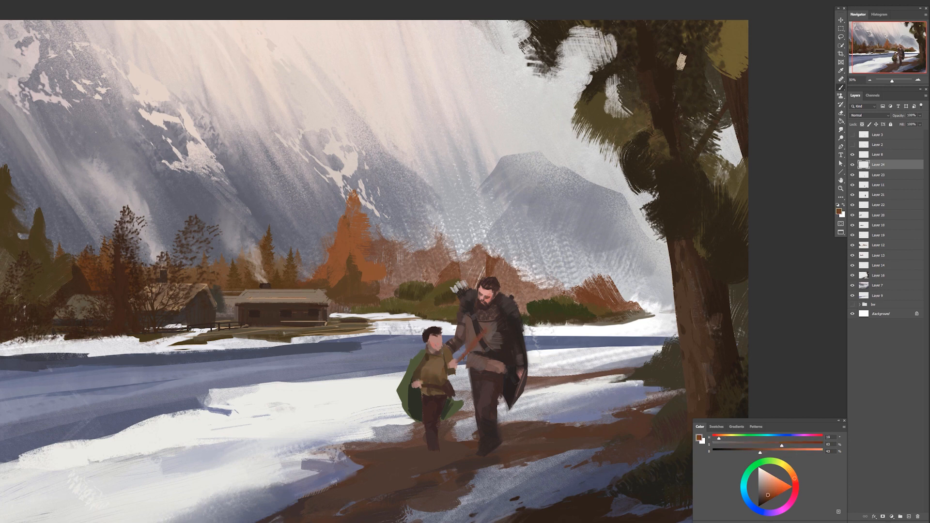
mouse_move(487, 330)
mouse_down()
mouse_move(458, 364)
mouse_move(376, 392)
mouse_up()
Pick a pale tone and paint a thin bowstring between the two tips of the bow, redoing unsatisfactory strokes.
alt+click(481, 333)
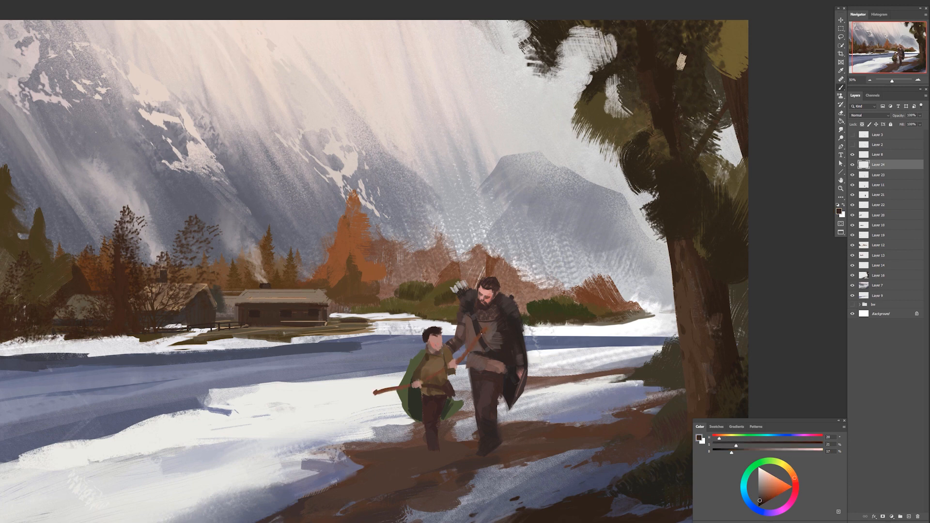
key(ctrl+z)
click(809, 450)
drag(481, 332, 376, 390)
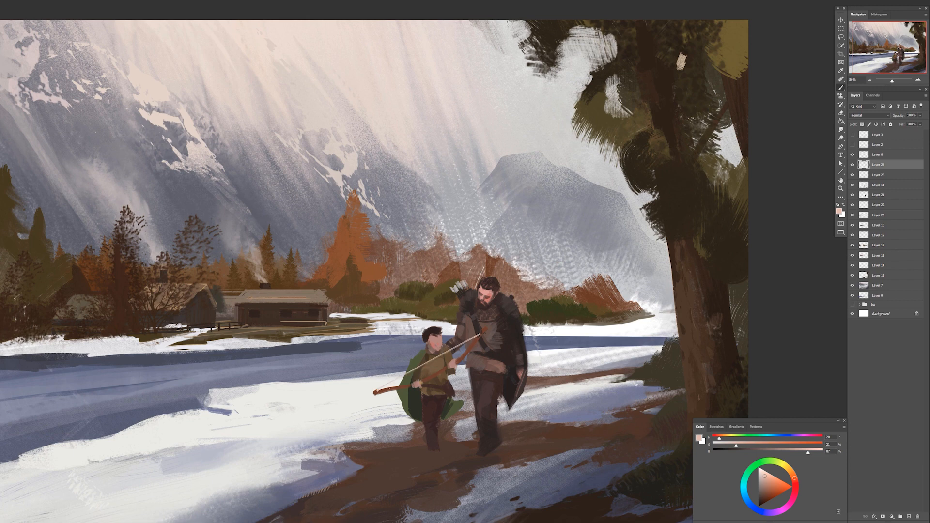
key(ctrl+z)
Sample reddish browns from the bow and refine its shaft and tips.
alt+click(482, 332)
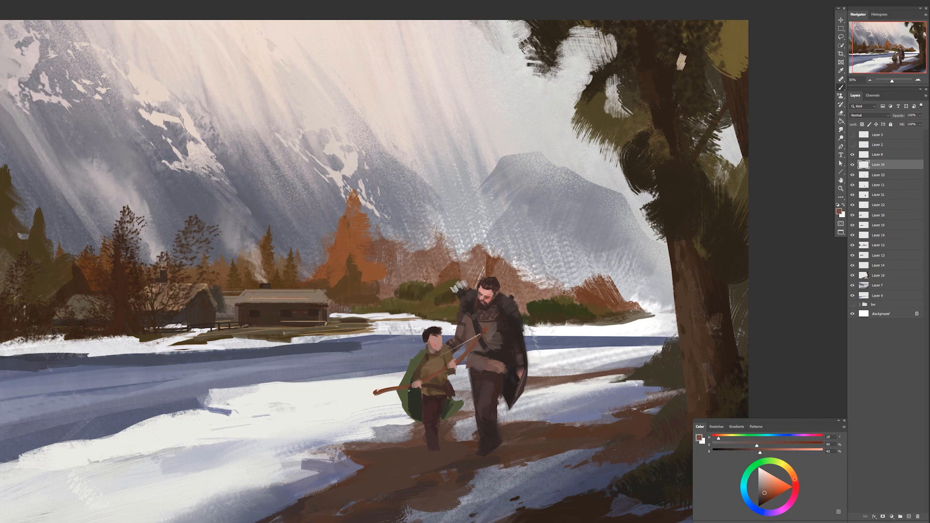
alt+click(484, 332)
alt+click(394, 382)
Sample dark browns from the path and the boy's trousers, and paint his front boot on Layer 24.
alt+click(503, 431)
alt+click(423, 420)
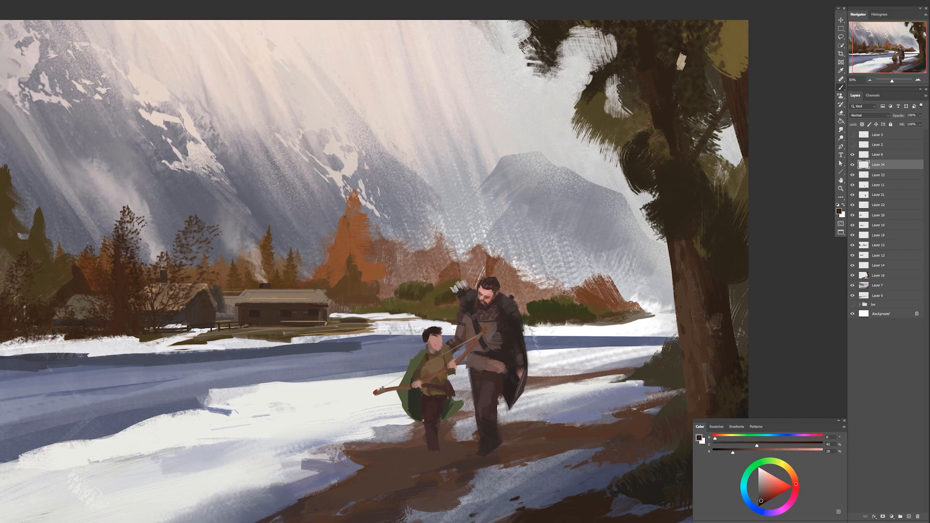
alt+click(432, 443)
alt+click(661, 449)
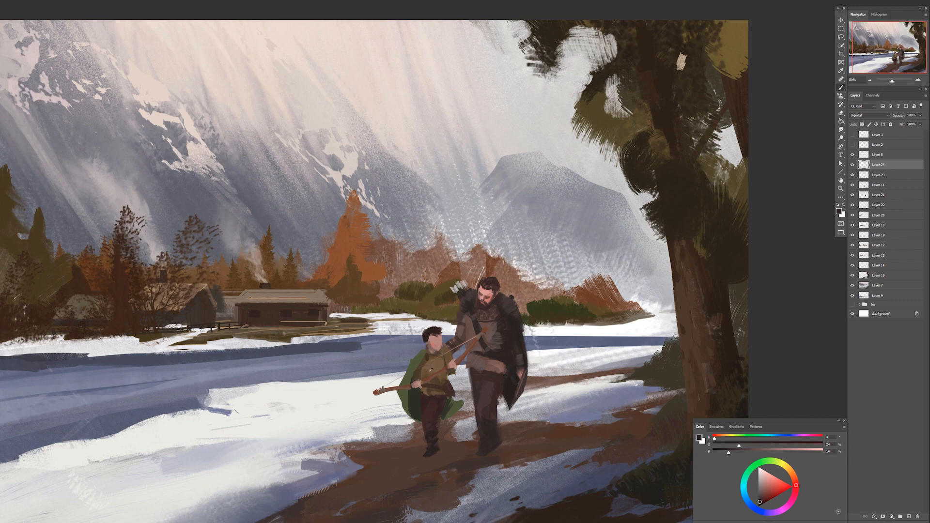
Switch to Layer 23, sample greens from the boy's cape and paint lighter tones over its shoulder.
alt+click(449, 373)
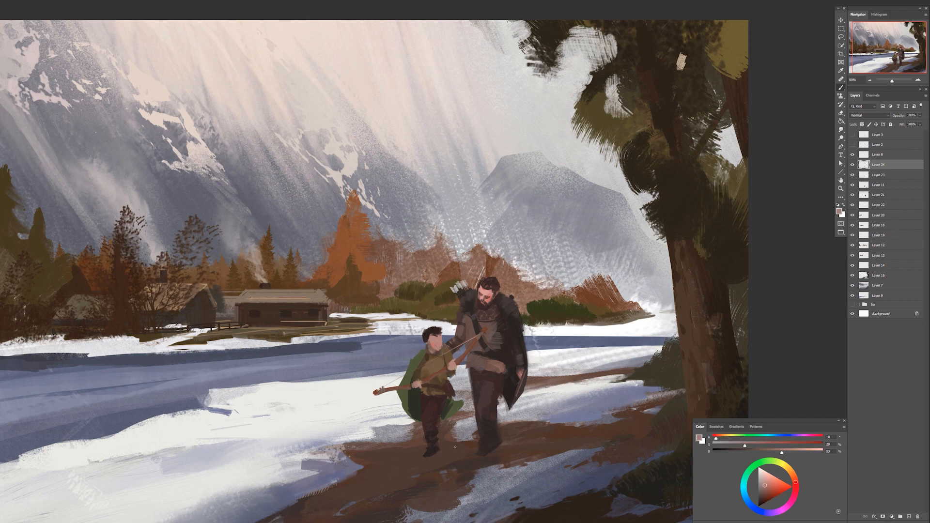
alt+click(448, 411)
ctrl+click(417, 358)
alt+click(417, 359)
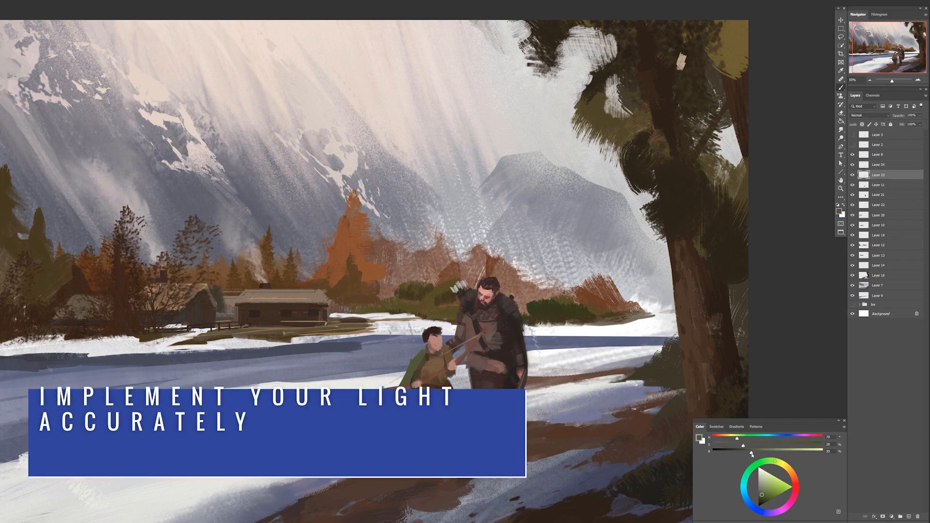
alt+click(421, 361)
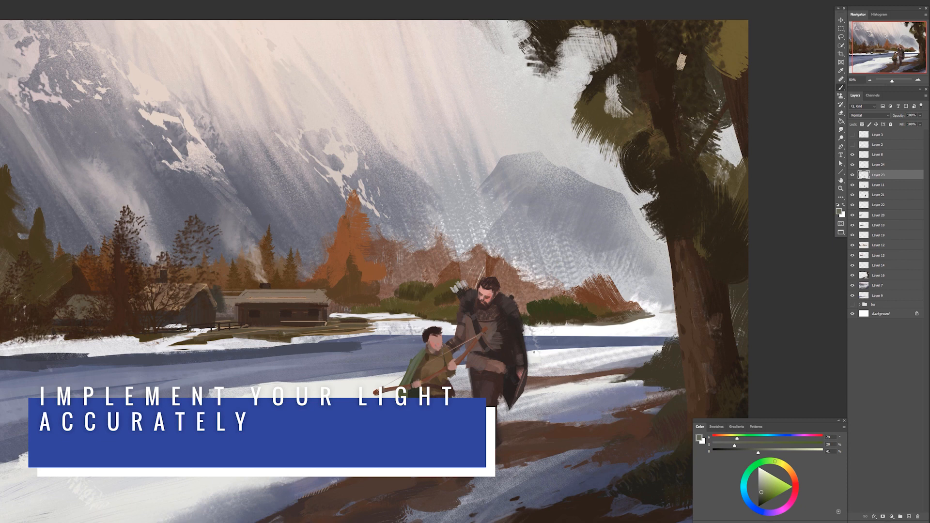
Select the man's layer, Layer 21, sample the dark cloak colour and extend the cloak's outer edge.
ctrl+click(517, 376)
alt+click(517, 375)
drag(523, 392, 525, 328)
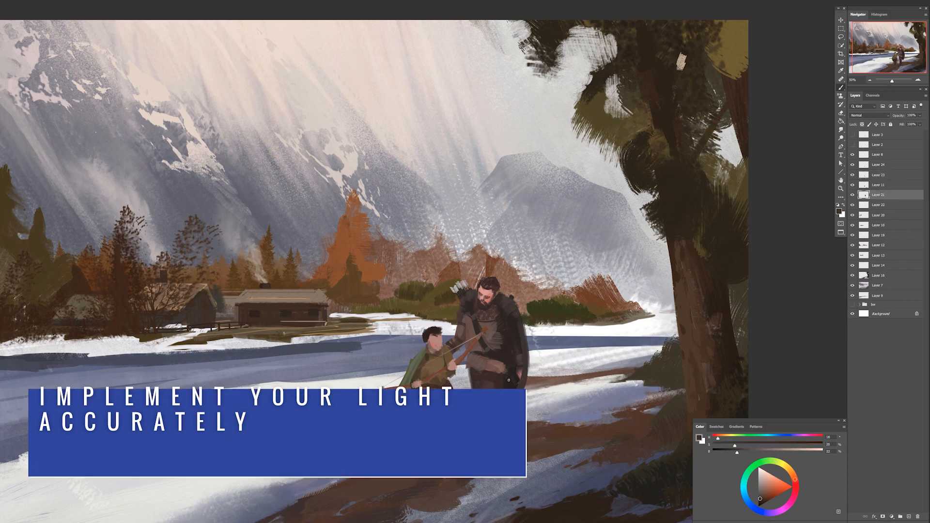
Sample dark reddish browns from the boy's trousers and paint his raised rear leg and boot on Layer 24.
alt+click(444, 435)
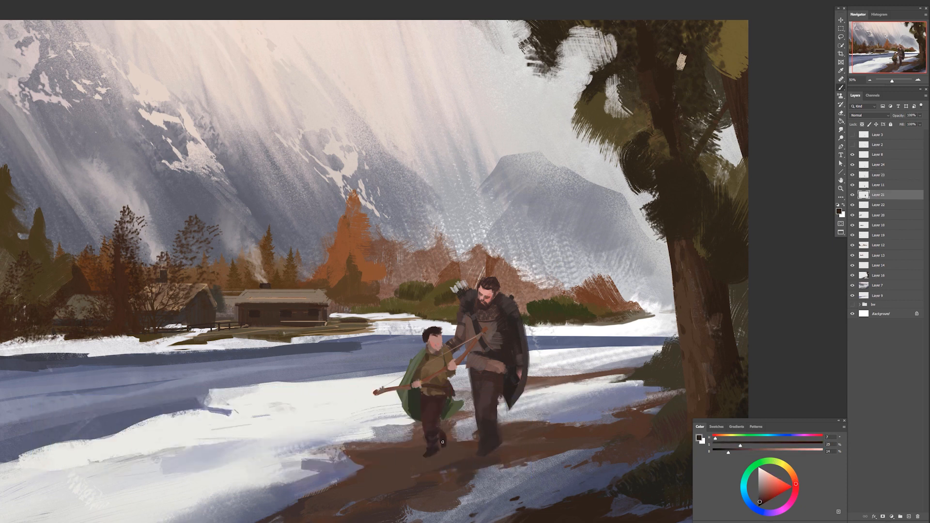
ctrl+click(441, 434)
alt+click(441, 434)
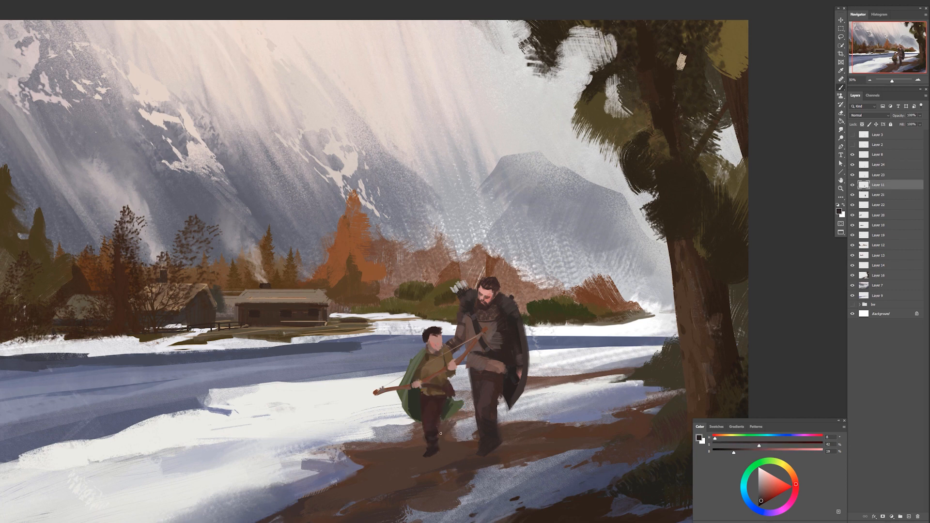
alt+click(438, 435)
ctrl+click(433, 445)
alt+click(440, 436)
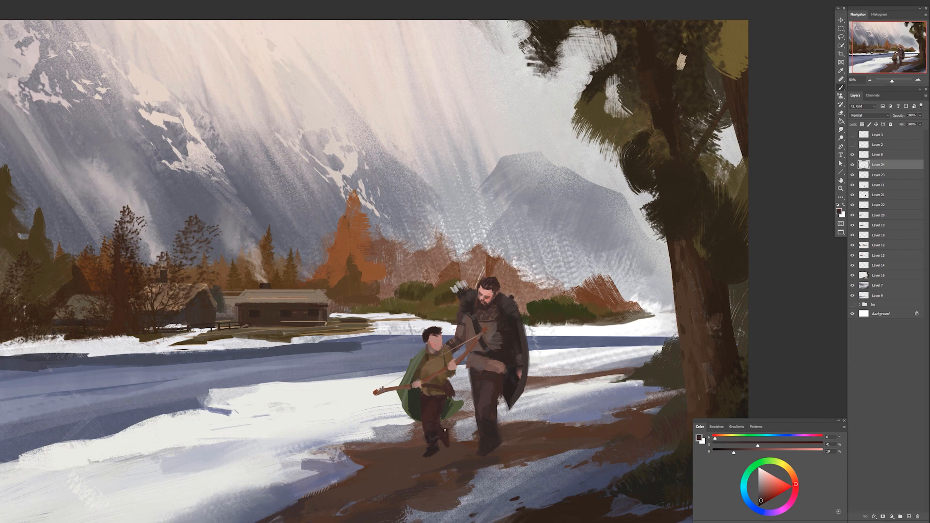
alt+click(444, 438)
Refine the silhouette of the boy's rear boot by alternately painting and erasing, and sample the dark tone of the man's trousers.
key(e)
key(ctrl+minus)
key(ctrl+minus)
key(b)
key(e)
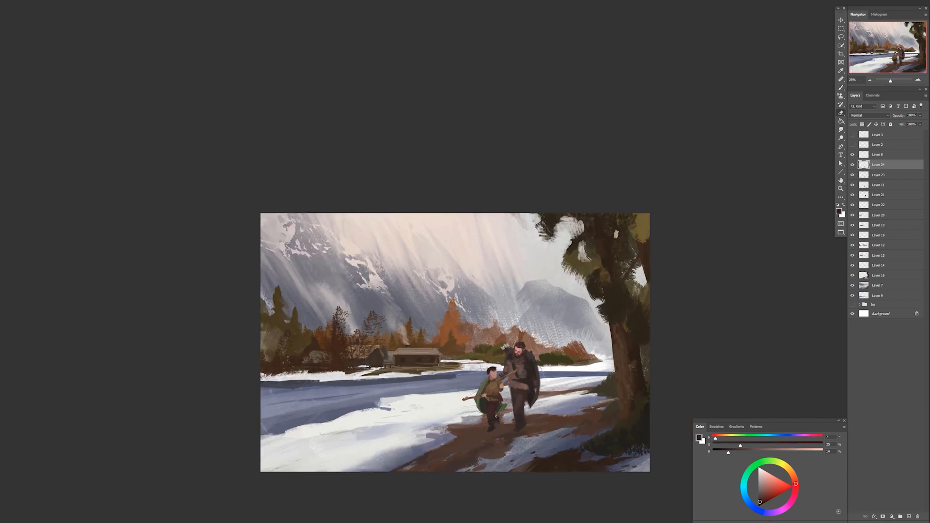
key(b)
scroll(497, 423, up, 3)
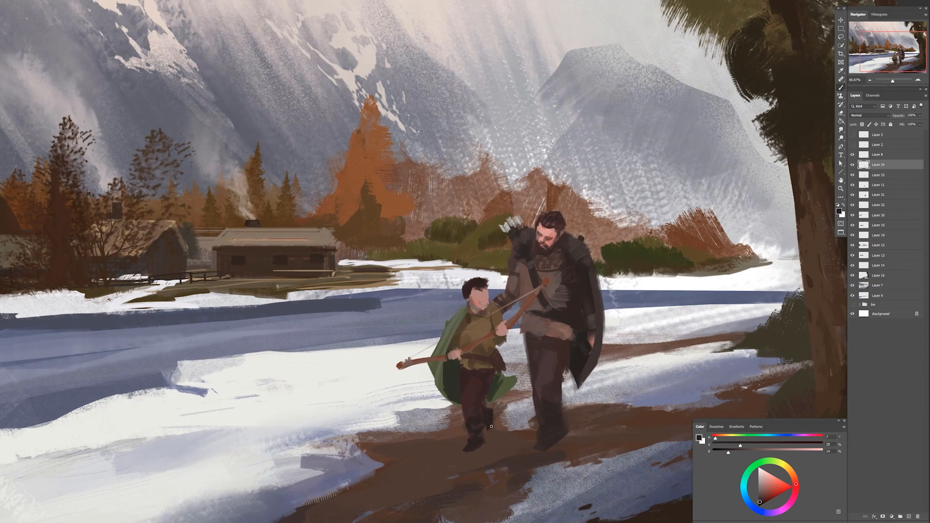
key(b)
mouse_move(486, 404)
mouse_down()
mouse_move(494, 427)
mouse_move(496, 419)
mouse_up()
key(e)
key(b)
key(e)
key(b)
alt+click(532, 439)
scroll(549, 475, down, 3)
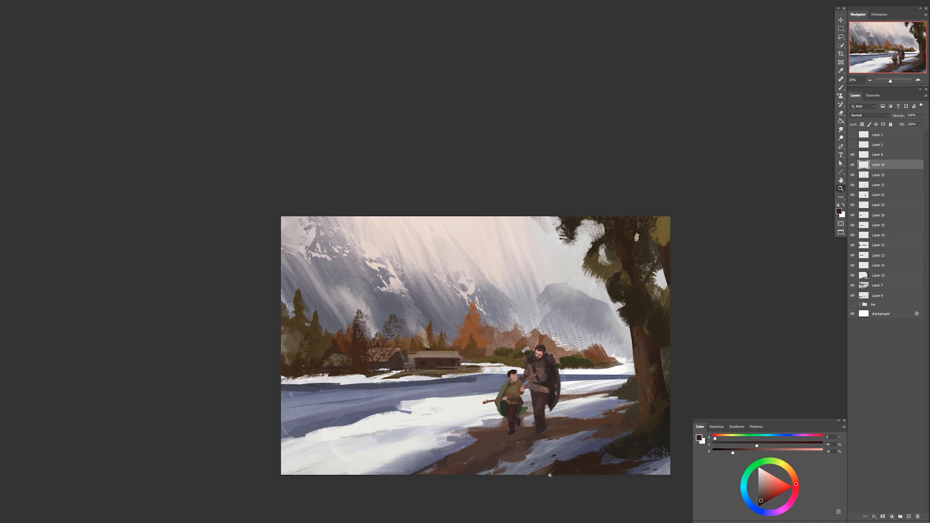
Switch down to Layer 23, sample browns around the boy's tunic and touch up its shading.
scroll(568, 404, up, 2)
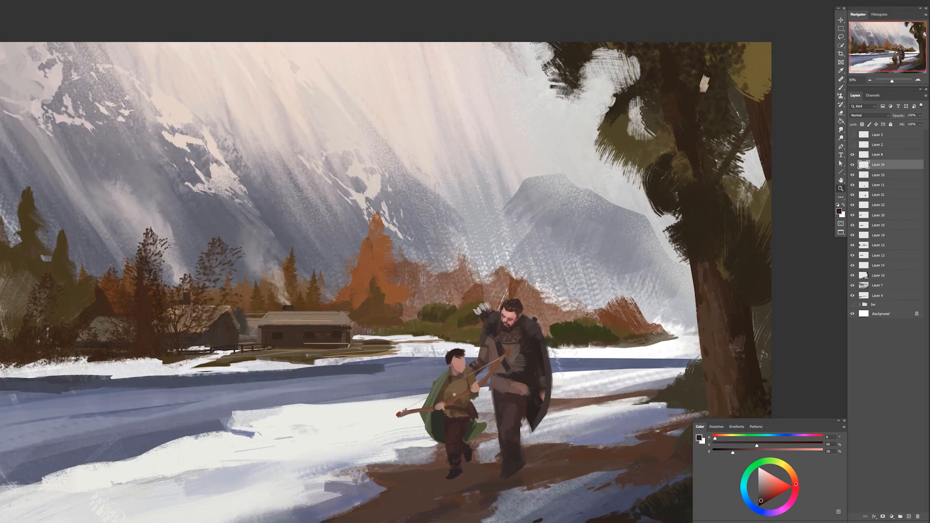
alt+click(457, 387)
key(alt+bracketleft)
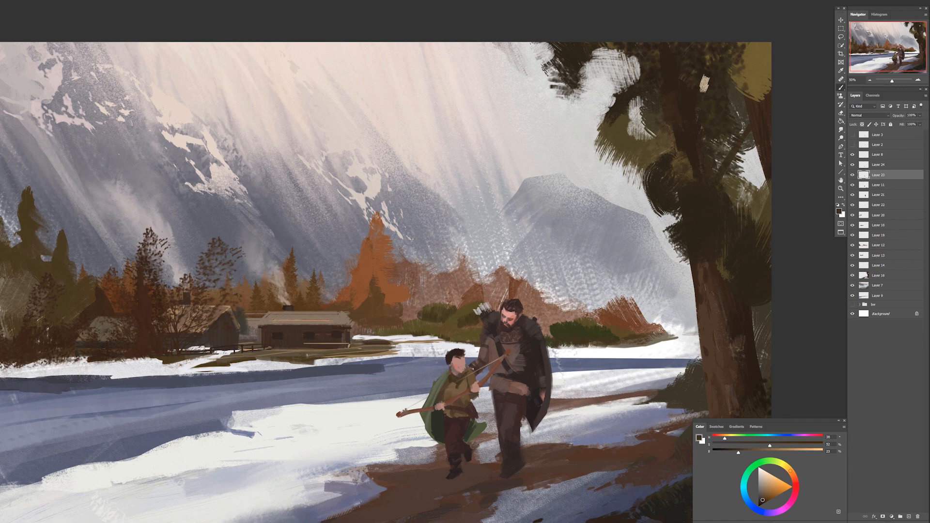
alt+click(483, 371)
alt+click(469, 395)
key(e)
Select the layer containing the log hut and open the brush presets for painting its details.
scroll(586, 395, down, 3)
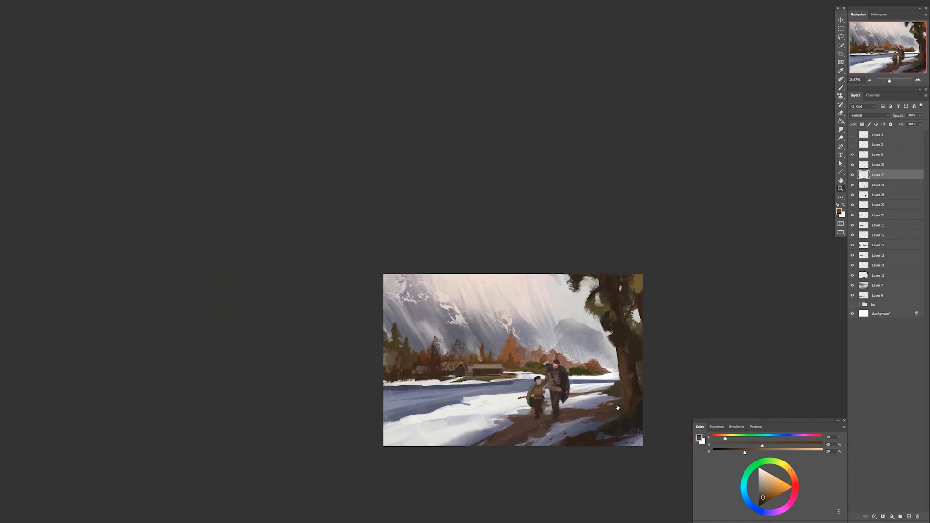
drag(632, 470, 614, 399)
scroll(614, 386, up, 1)
drag(465, 284, 575, 341)
ctrl+click(577, 252)
ctrl+click(538, 305)
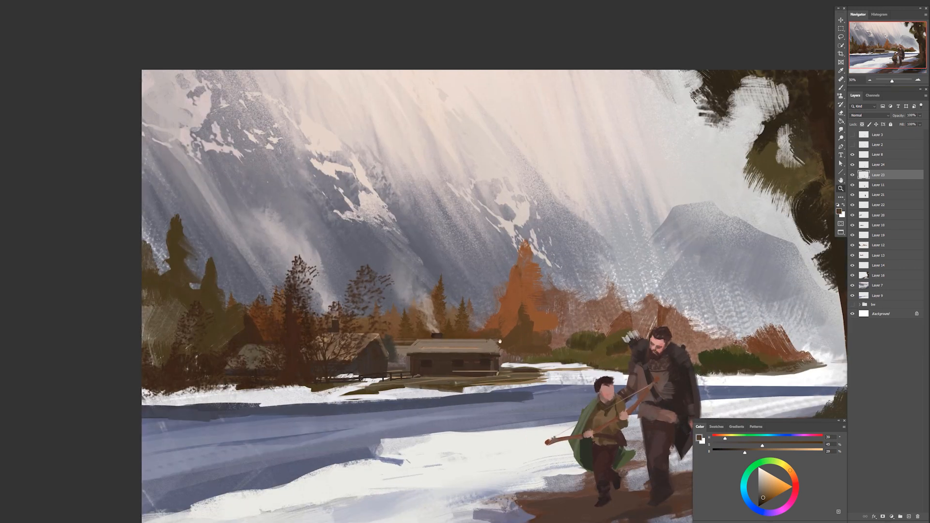
key(b)
right_click(463, 342)
ctrl+right_click(460, 341)
click(468, 347)
right_click(468, 347)
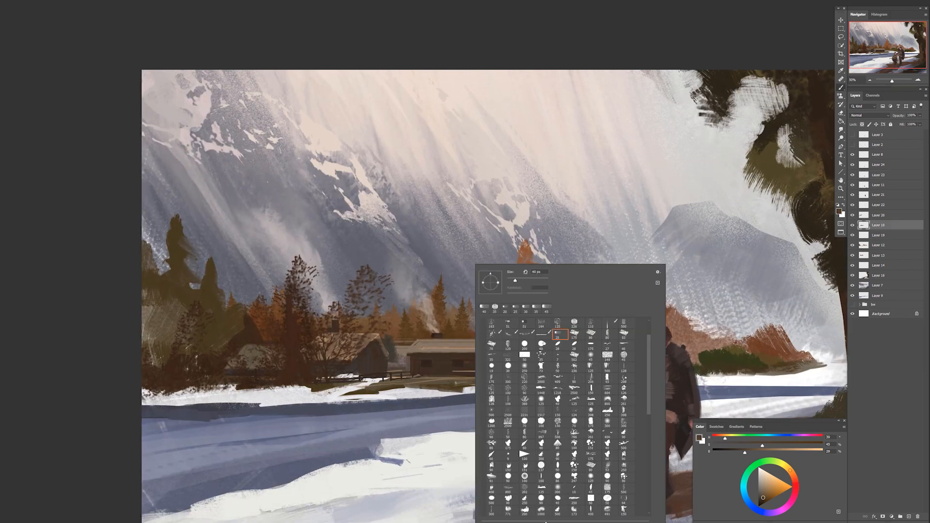
Sample the brown of the log hut's roof and darken it.
alt+click(455, 342)
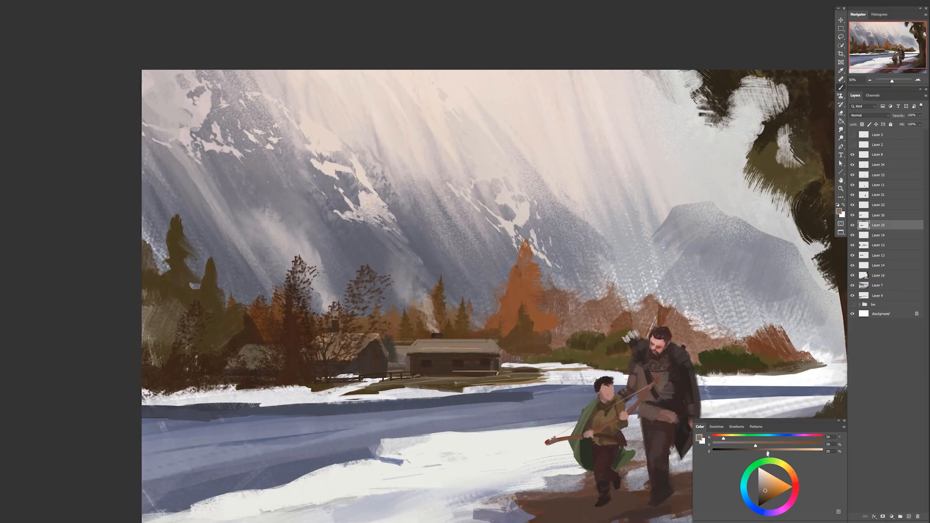
drag(764, 452, 755, 455)
drag(755, 455, 749, 455)
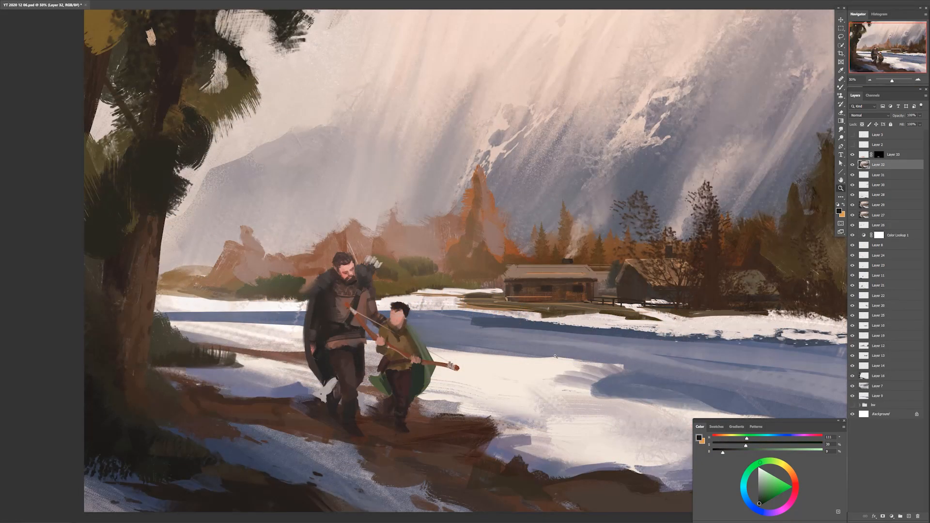
On Layer 32, lasso an area of the snowbank beside the river, paint it with sampled snow and shadow tones, and deselect.
key(l)
mouse_move(590, 393)
mouse_down()
mouse_move(485, 388)
mouse_move(680, 336)
mouse_move(646, 379)
mouse_move(562, 408)
mouse_move(481, 394)
mouse_move(550, 370)
mouse_move(622, 367)
mouse_up()
key(b)
alt+click(613, 390)
alt+click(595, 385)
key(r)
key(ctrl+d)
Blend the purple-grey shadow into the surrounding snow with the Mixer Brush.
key(shift+b)
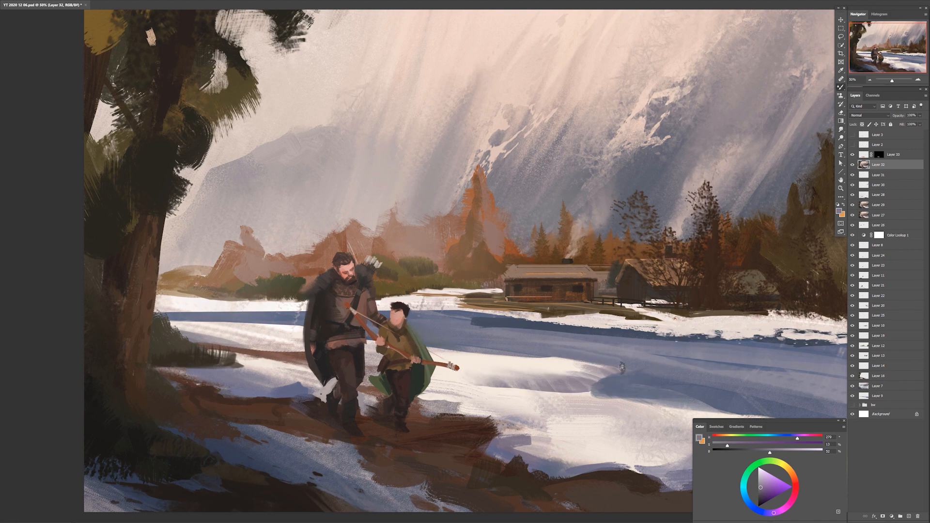
mouse_move(558, 359)
mouse_down()
mouse_move(617, 373)
mouse_move(598, 367)
mouse_up()
mouse_move(472, 381)
mouse_down()
mouse_move(491, 390)
mouse_move(519, 381)
mouse_up()
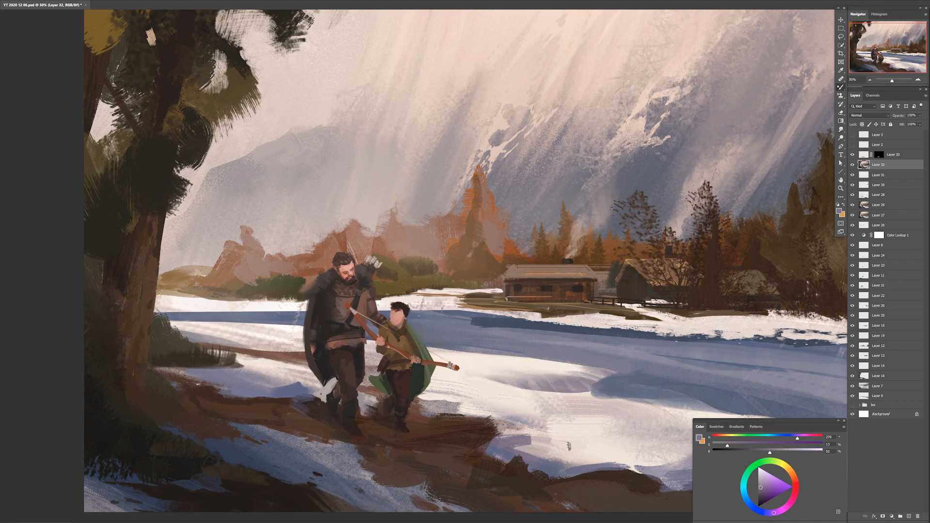
Return to painting and choose a brush preset for detailing the man and boy.
right_click(654, 373)
double_click(753, 398)
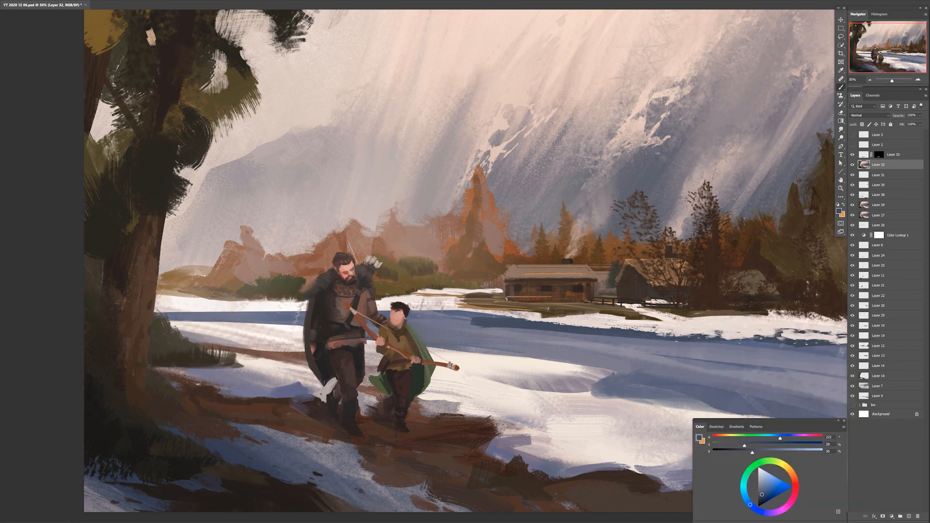
drag(358, 303, 501, 296)
ctrl+click(470, 289)
right_click(502, 294)
double_click(584, 366)
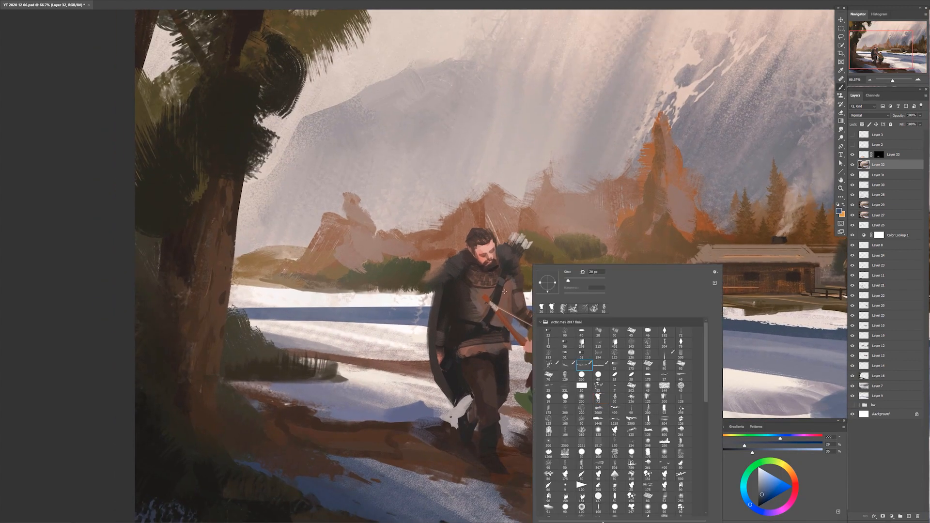
Sample dark greys and browns from the man's clothing, lighten the brown, and paint a textured scarf around his neck.
ctrl+click(502, 289)
alt+click(460, 281)
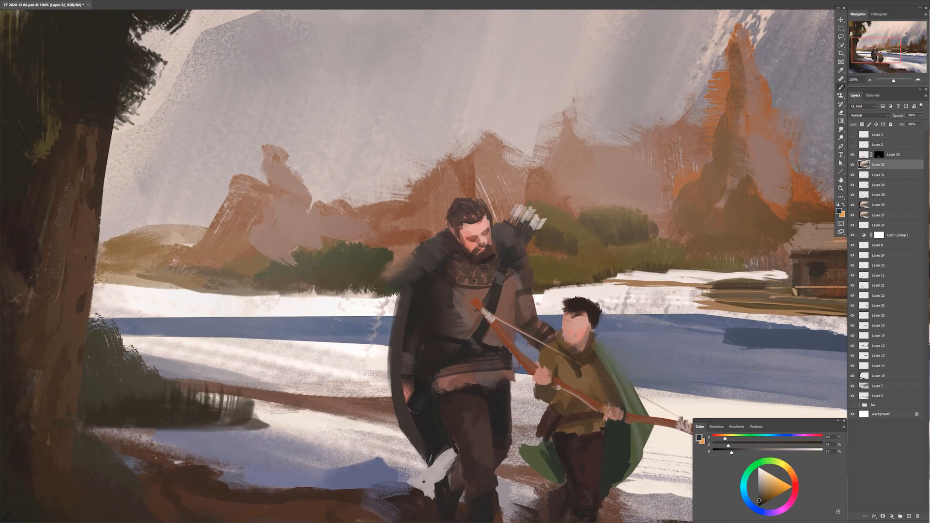
alt+click(489, 281)
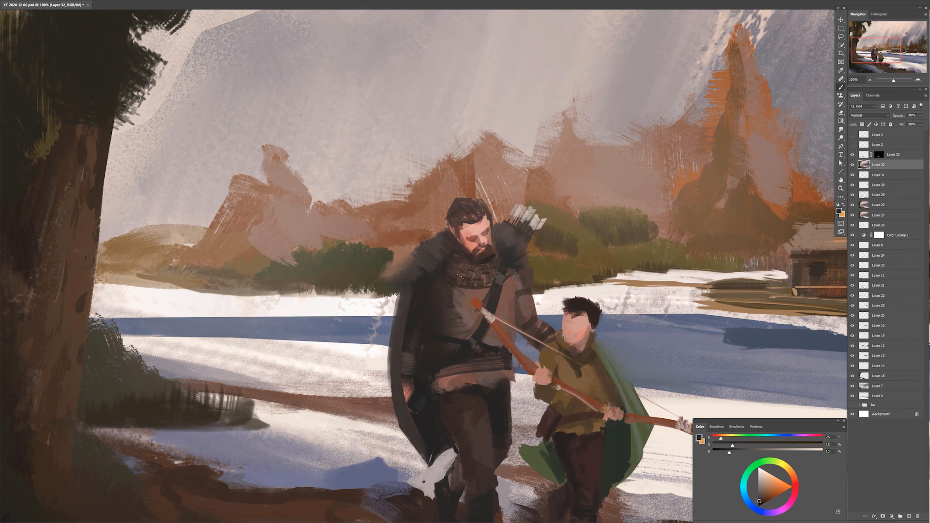
drag(535, 289, 596, 304)
drag(729, 452, 747, 453)
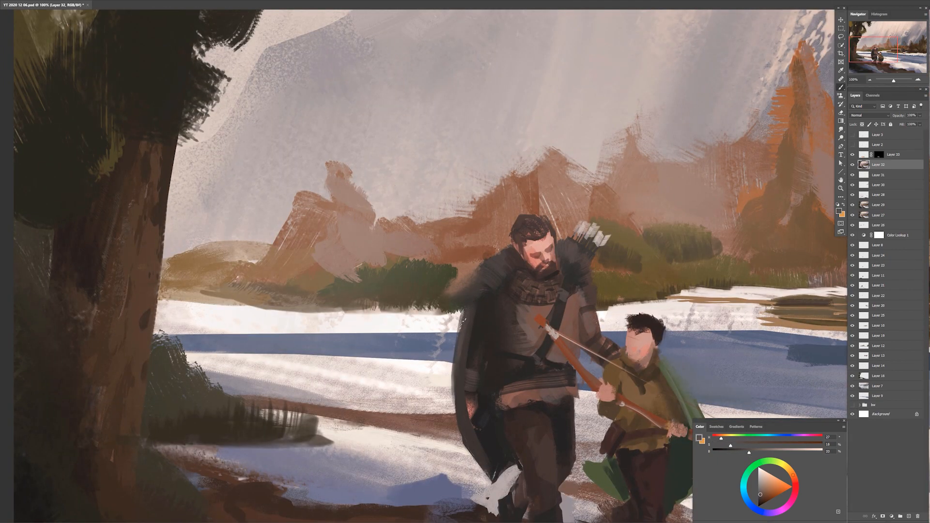
drag(677, 393, 734, 370)
alt+click(617, 336)
alt+click(618, 336)
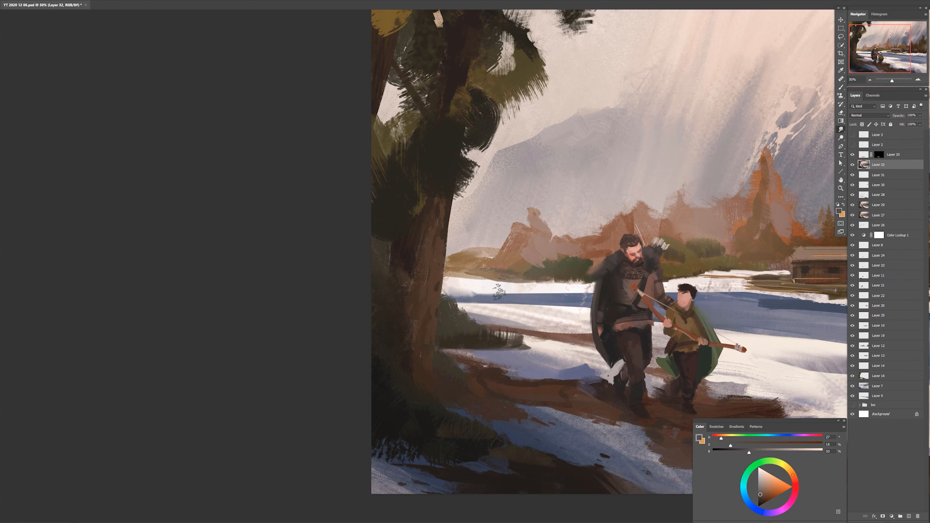
Sample a dark brown from the log hut's roof, shift its hue slightly, and block in a raised structure on top.
drag(675, 292, 502, 265)
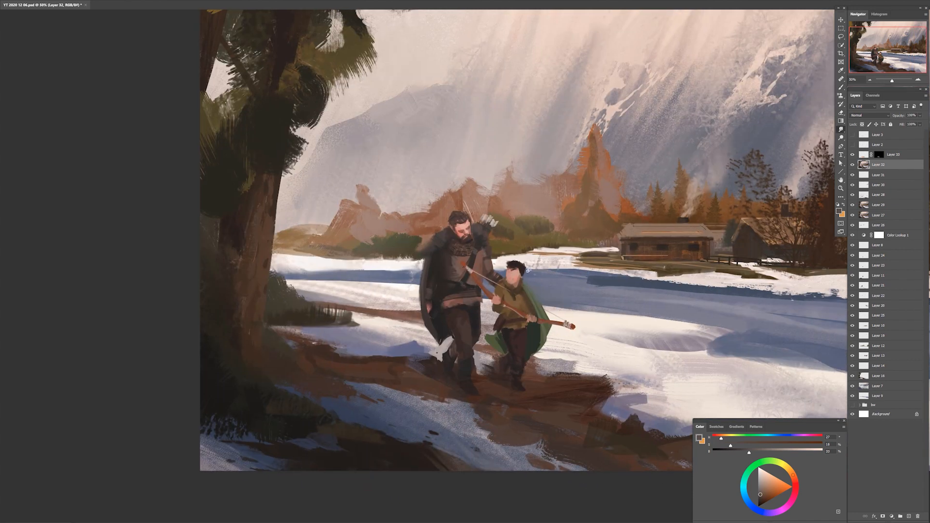
mouse_move(648, 322)
mouse_down()
mouse_move(462, 278)
mouse_move(492, 416)
mouse_up()
key(b)
alt+click(525, 322)
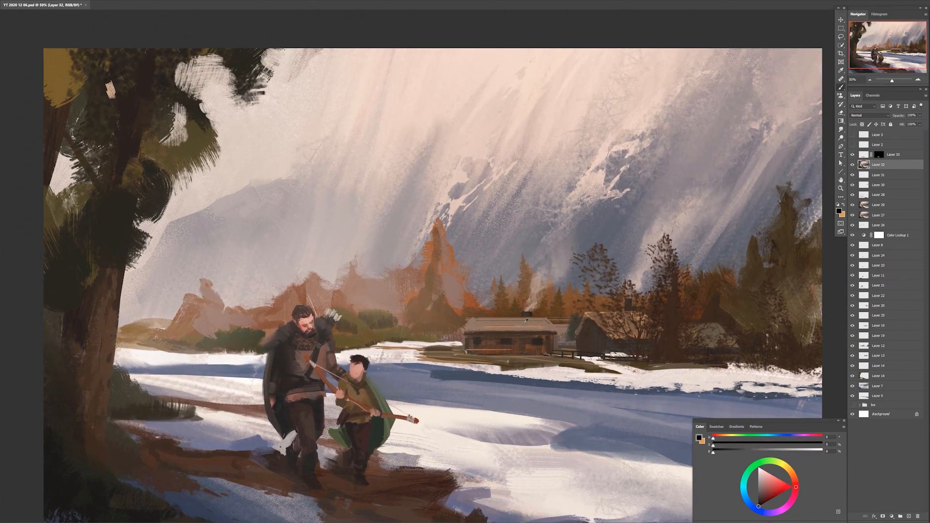
alt+click(525, 322)
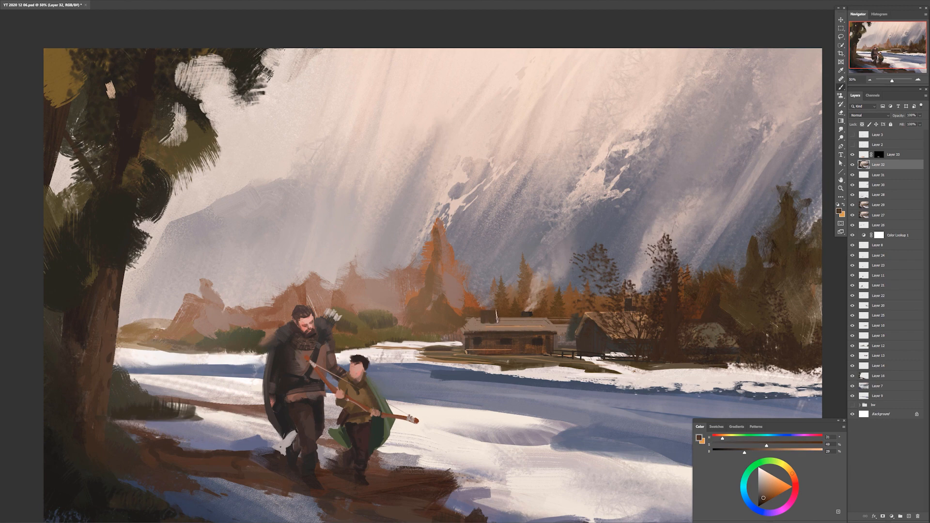
drag(721, 441, 717, 440)
mouse_move(484, 319)
mouse_down()
mouse_move(502, 320)
mouse_move(497, 309)
mouse_up()
Sample lighter and darker browns around the log hut and paint the rooftop structure's small roof and shaded walls.
alt+click(506, 322)
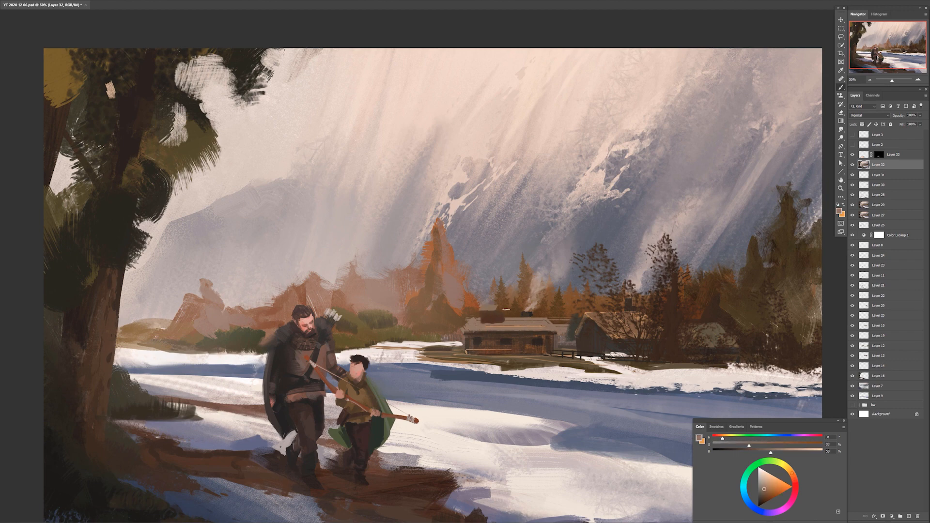
alt+click(491, 314)
alt+click(561, 305)
alt+click(491, 316)
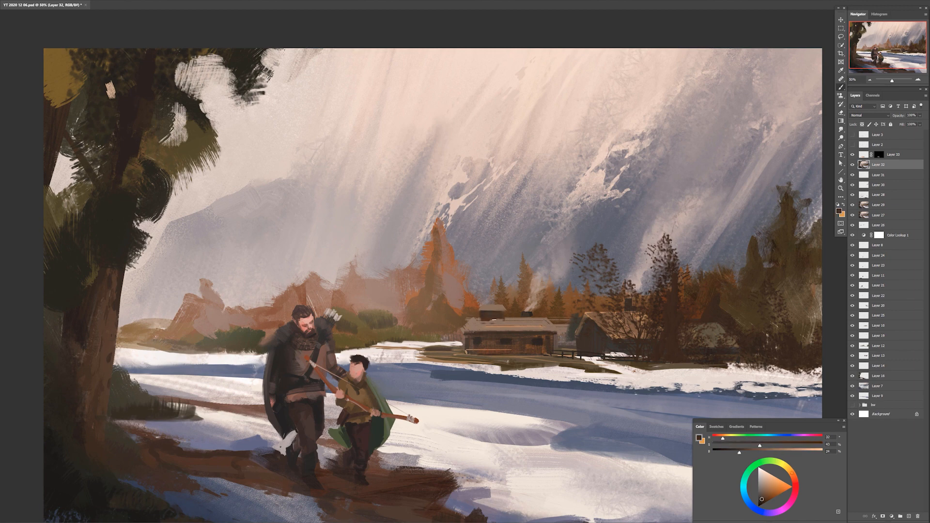
right_click(575, 334)
alt+click(482, 337)
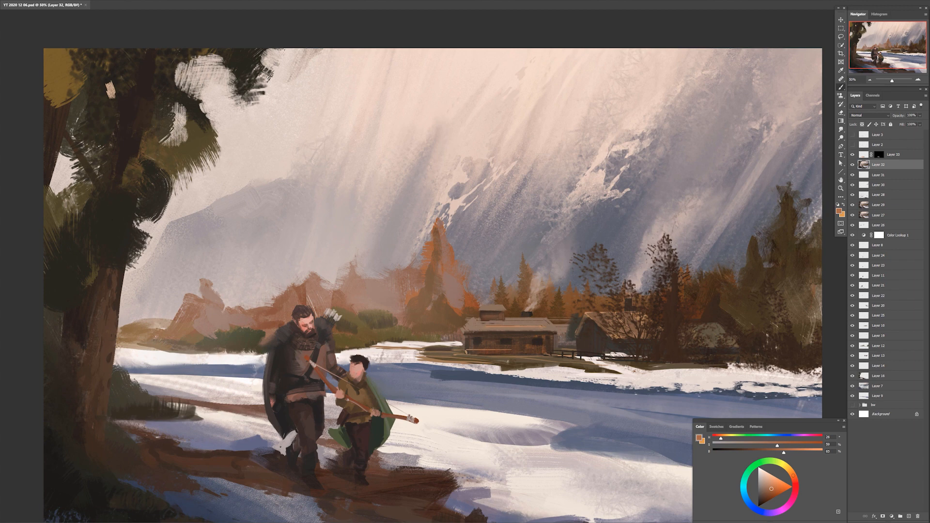
Sample blue tones at the far riverbank and paint long horizontal strokes along the edge between the snow and the water.
drag(591, 387, 577, 327)
alt+click(711, 330)
alt+click(712, 332)
mouse_move(730, 326)
mouse_down()
mouse_move(630, 331)
mouse_move(582, 324)
mouse_up()
drag(715, 324, 808, 327)
drag(803, 333, 726, 332)
drag(483, 326, 662, 334)
mouse_move(544, 309)
mouse_down()
mouse_move(599, 311)
mouse_move(570, 310)
mouse_up()
Choose another brush preset, darken a sampled olive brown, paint foliage below the orange tree near the hut, and undo the last stroke.
mouse_move(556, 310)
mouse_down()
mouse_move(661, 320)
mouse_move(524, 349)
mouse_up()
right_click(532, 348)
click(669, 366)
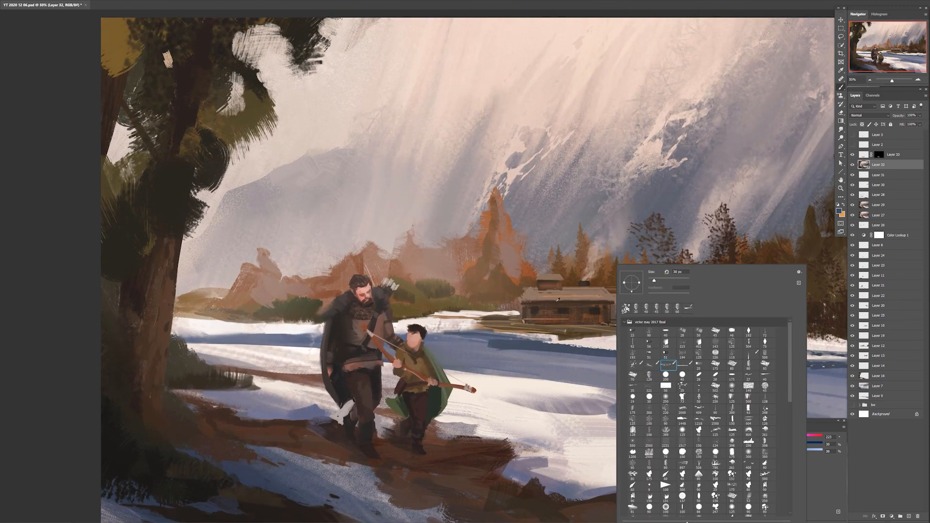
alt+click(558, 299)
drag(461, 310, 499, 309)
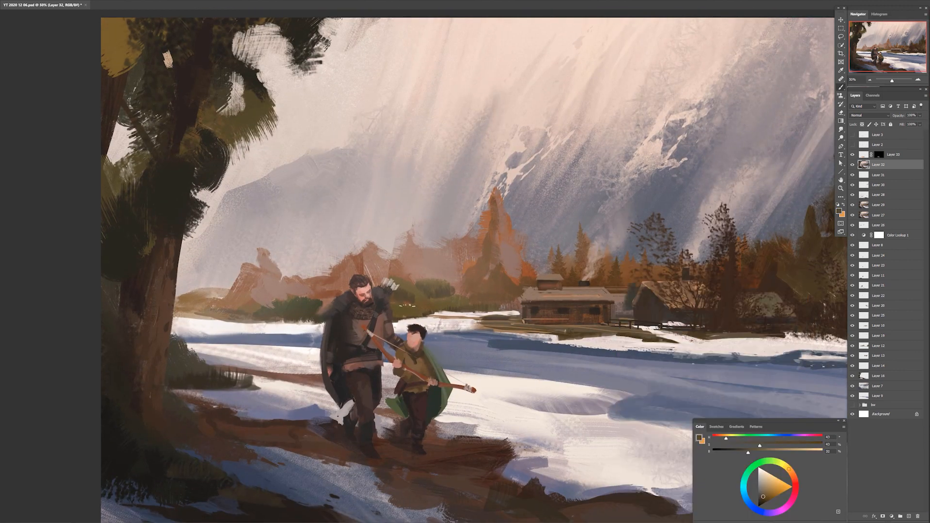
drag(749, 453, 742, 453)
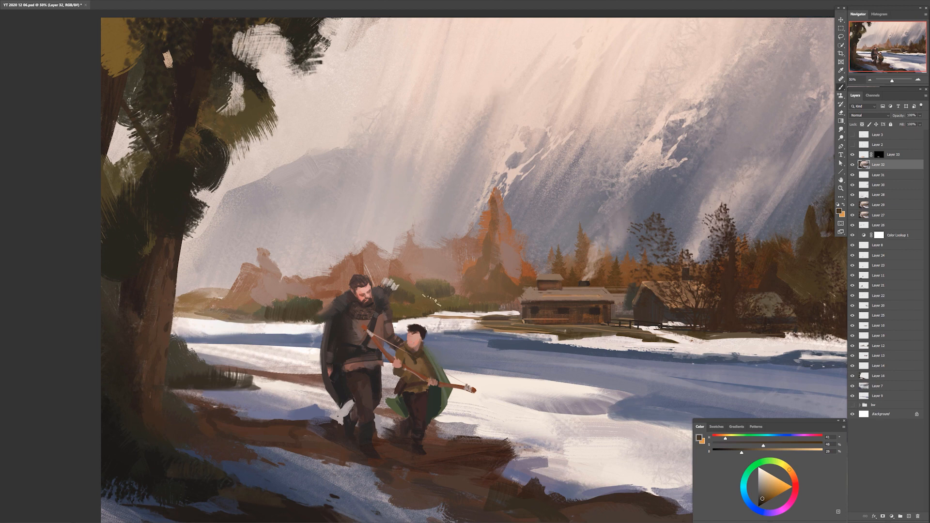
mouse_move(508, 302)
mouse_down()
mouse_move(488, 286)
mouse_move(475, 301)
mouse_move(497, 282)
mouse_up()
drag(490, 272, 498, 253)
key(ctrl+z)
Sample dark browns from the figures and path, shift one towards red, and detail the legs, boots and ground shadows of both figures.
alt+click(747, 372)
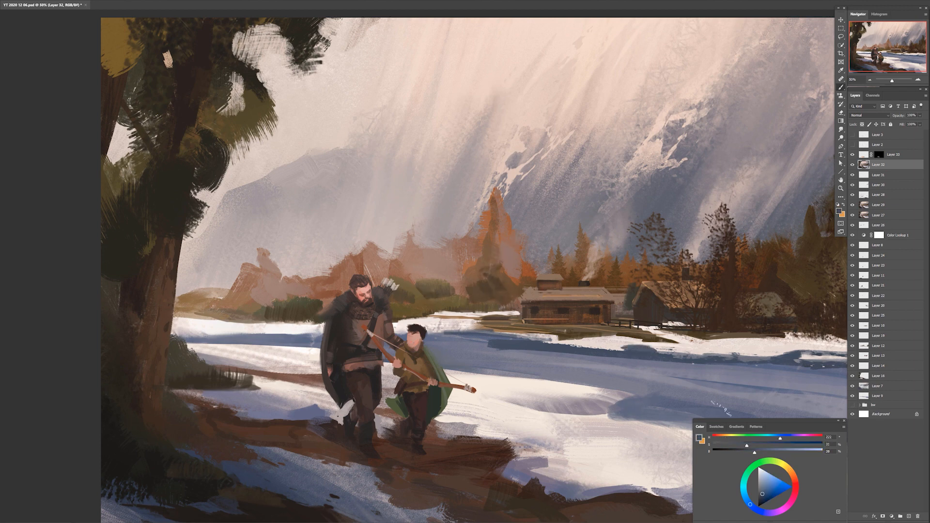
drag(585, 363, 689, 319)
alt+click(509, 356)
drag(722, 439, 719, 440)
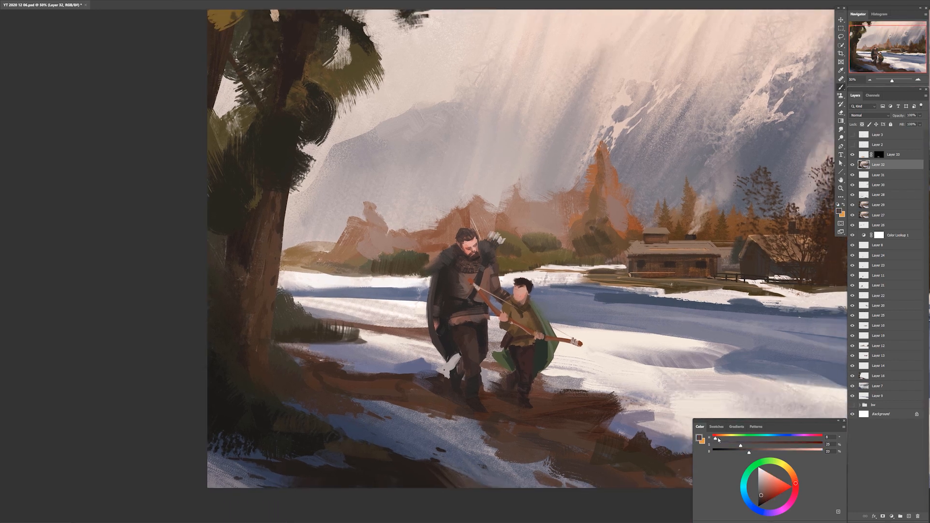
drag(473, 336, 476, 350)
alt+click(499, 406)
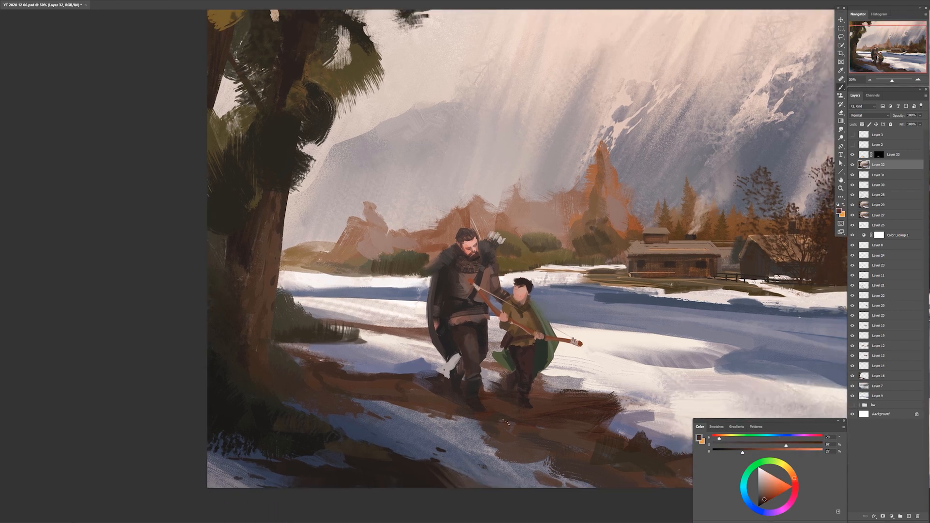
alt+click(527, 353)
alt+click(530, 359)
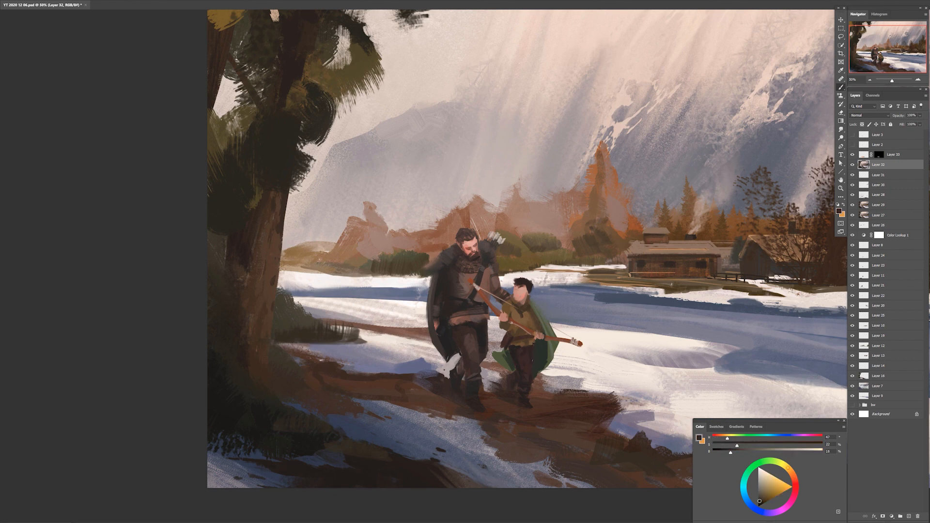
alt+click(471, 390)
mouse_move(535, 385)
mouse_down()
mouse_move(539, 403)
mouse_move(553, 395)
mouse_up()
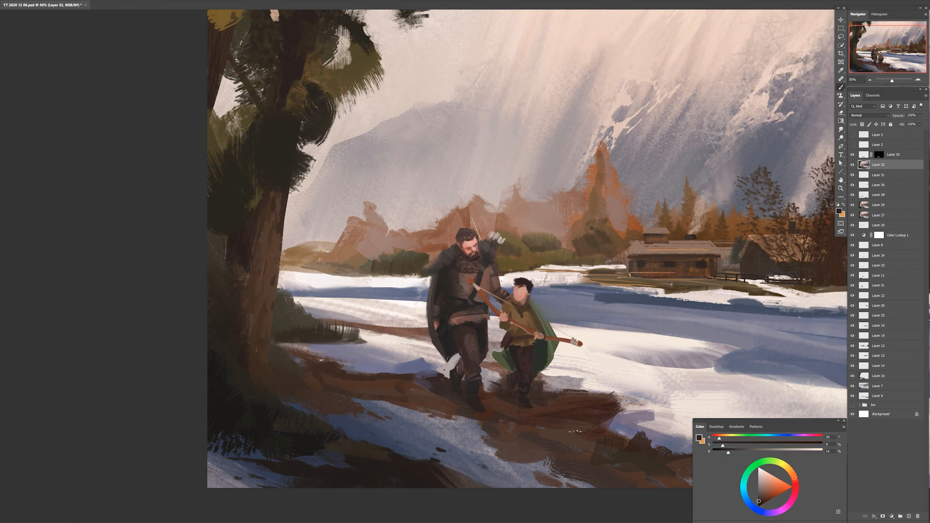
Sample a reddish brown and tint the raised structure on the log hut's roof.
key(r)
drag(772, 242, 609, 308)
drag(698, 361, 669, 326)
key(b)
alt+click(460, 262)
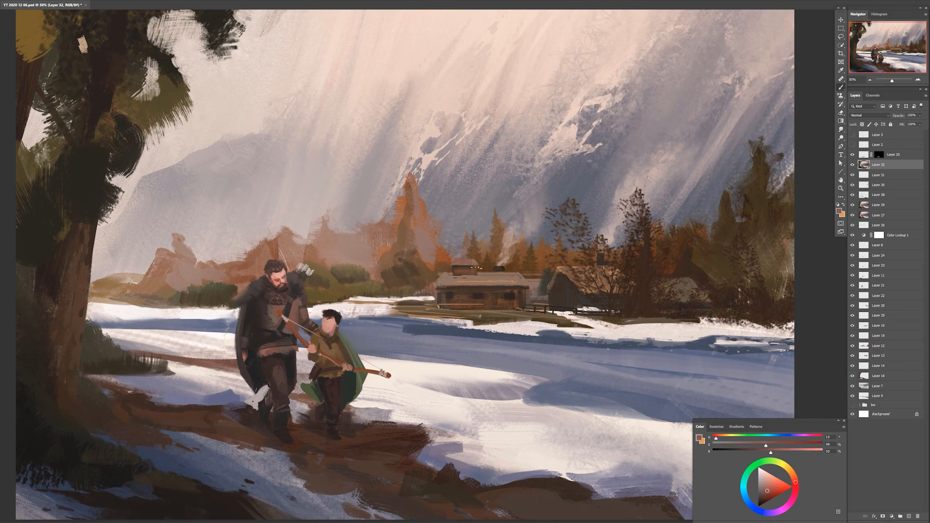
mouse_move(453, 277)
mouse_down()
mouse_move(442, 281)
mouse_move(511, 278)
mouse_up()
drag(552, 344, 445, 301)
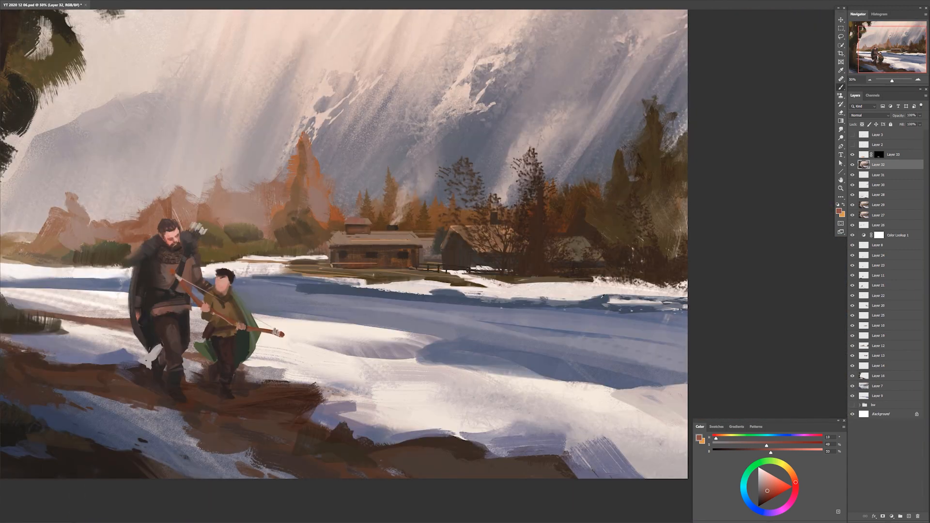
Sample blue-grey and snow tones from the far riverbank and paint broken ice edges and soft bands across the river.
alt+click(666, 300)
alt+click(674, 292)
mouse_move(655, 297)
mouse_down()
mouse_move(686, 294)
mouse_move(649, 297)
mouse_up()
alt+click(668, 299)
alt+click(625, 306)
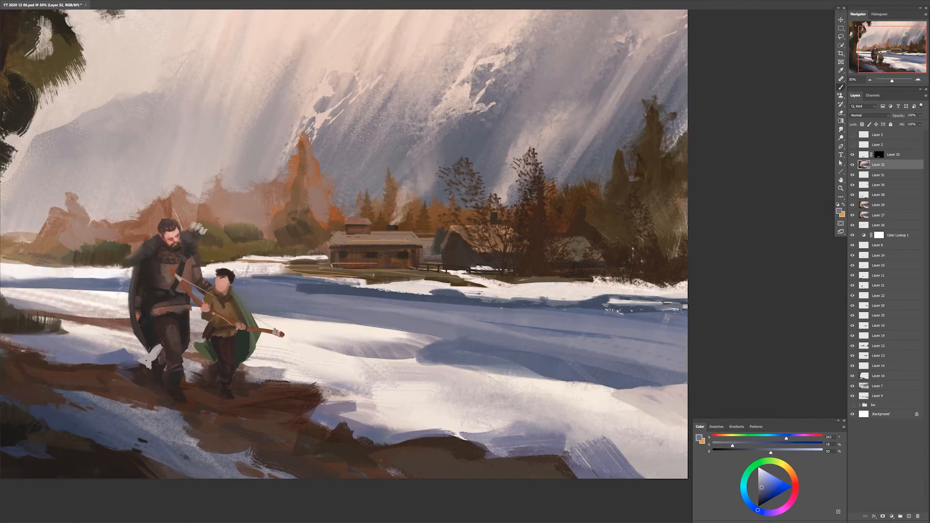
drag(582, 306, 645, 317)
mouse_move(630, 317)
mouse_down()
mouse_move(661, 320)
mouse_move(658, 311)
mouse_up()
drag(429, 352, 646, 349)
alt+click(572, 294)
drag(514, 287, 628, 295)
Paint faint bare trees above the distant orange foliage and flip the whole painting horizontally.
drag(718, 368, 684, 322)
mouse_move(556, 268)
mouse_down()
mouse_move(706, 344)
mouse_move(631, 354)
mouse_move(524, 289)
mouse_up()
alt+click(524, 287)
mouse_move(556, 285)
mouse_down()
mouse_move(674, 347)
mouse_move(690, 339)
mouse_up()
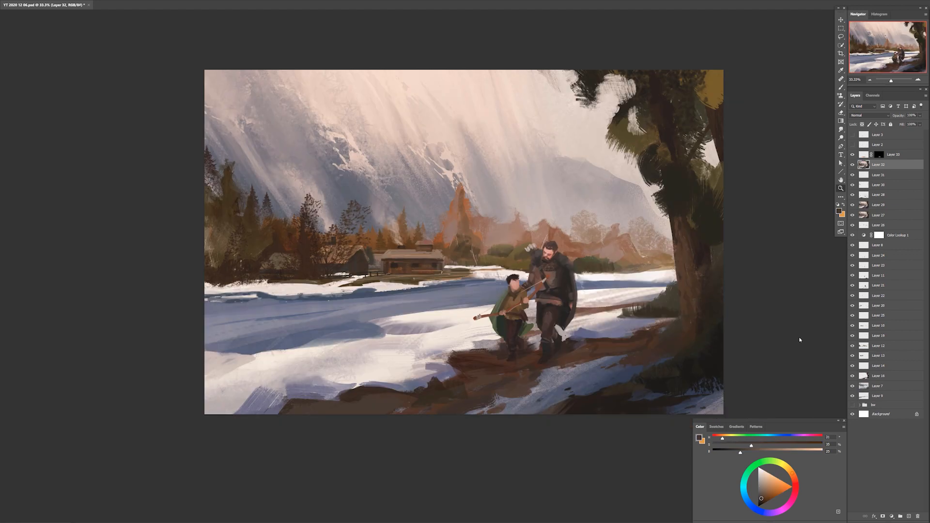
On a new layer, paint small dark structures and posts beside the log hut using browns sampled around the huts.
key(ctrl+alt+shift+n)
key(b)
alt+click(450, 271)
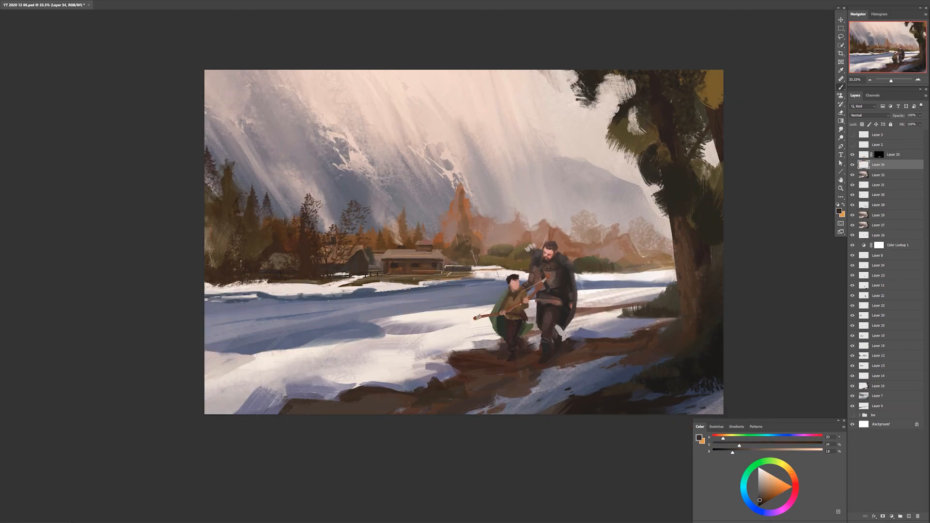
alt+click(465, 273)
alt+click(401, 275)
alt+click(358, 270)
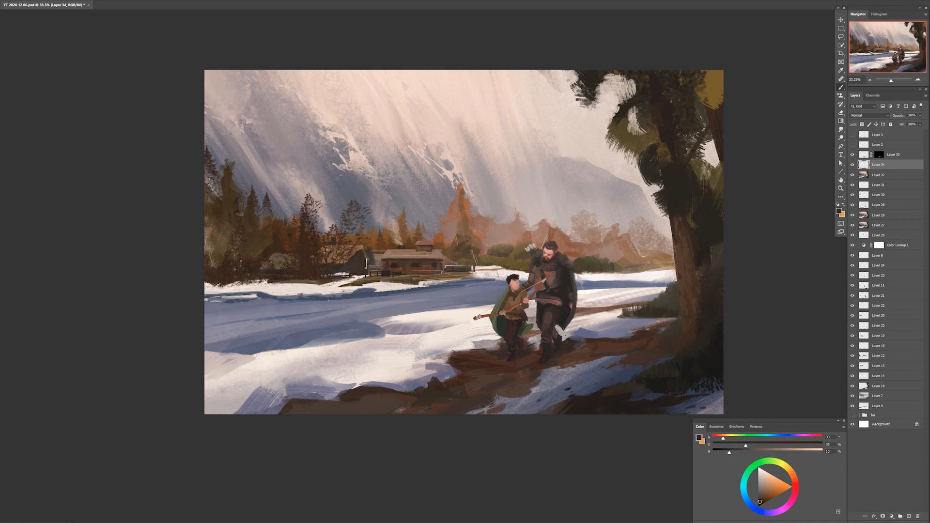